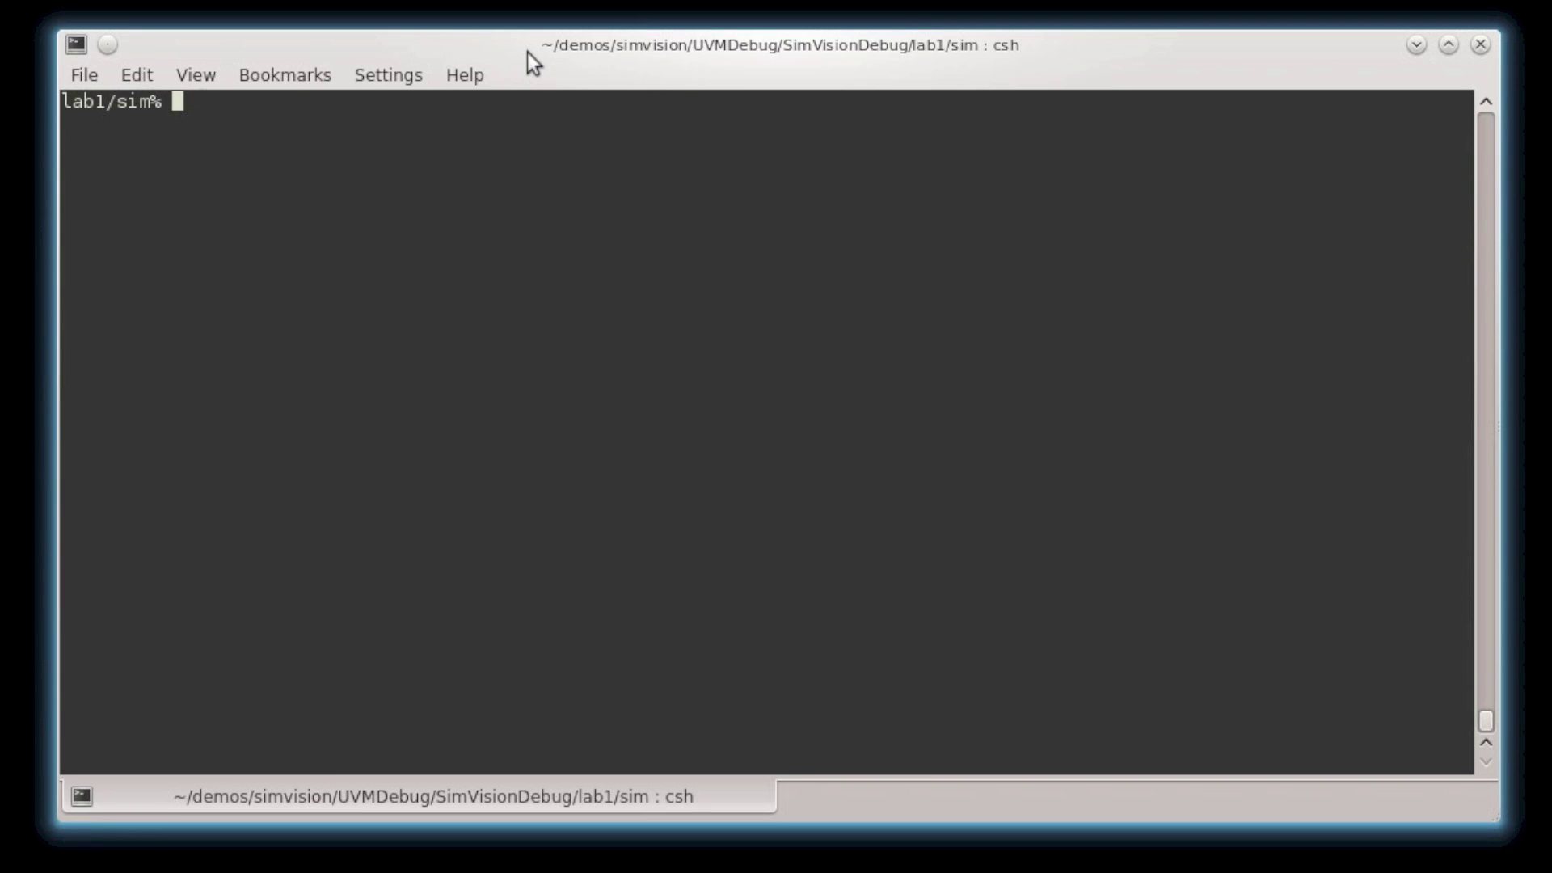
Step: List the contents of the lab1/sim directory in the terminal
key("Up")
key("Up")
key("Down")
key("Return")
type("ls")
key("Return")
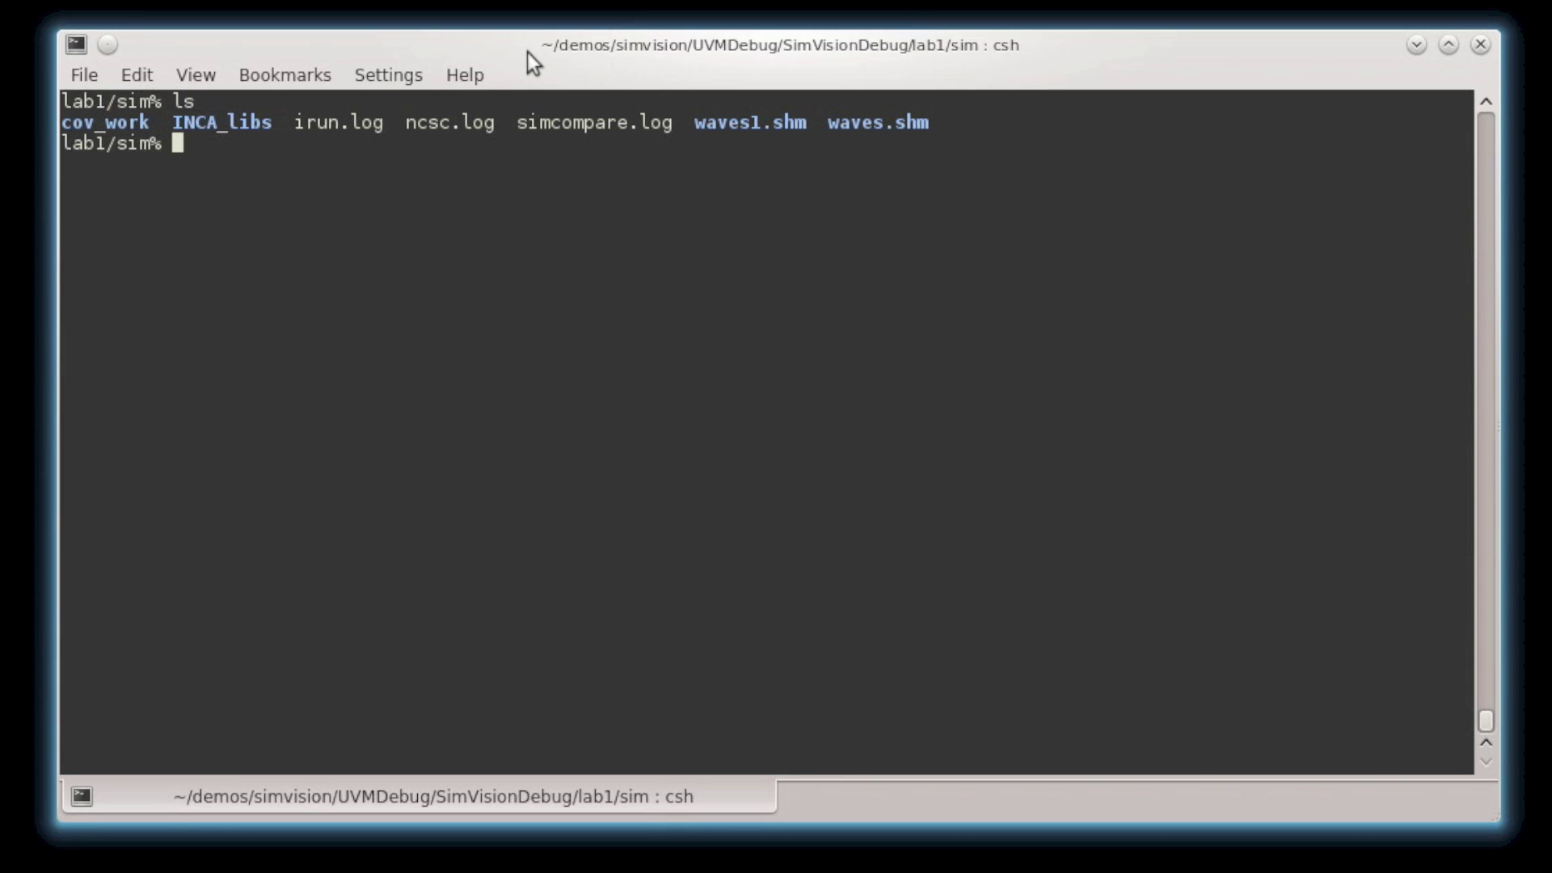
Step: Launch SimVision in the background with the waves1.shm and waves.shm databases loaded, using the waves*.shm wildcard
double_click(747, 123)
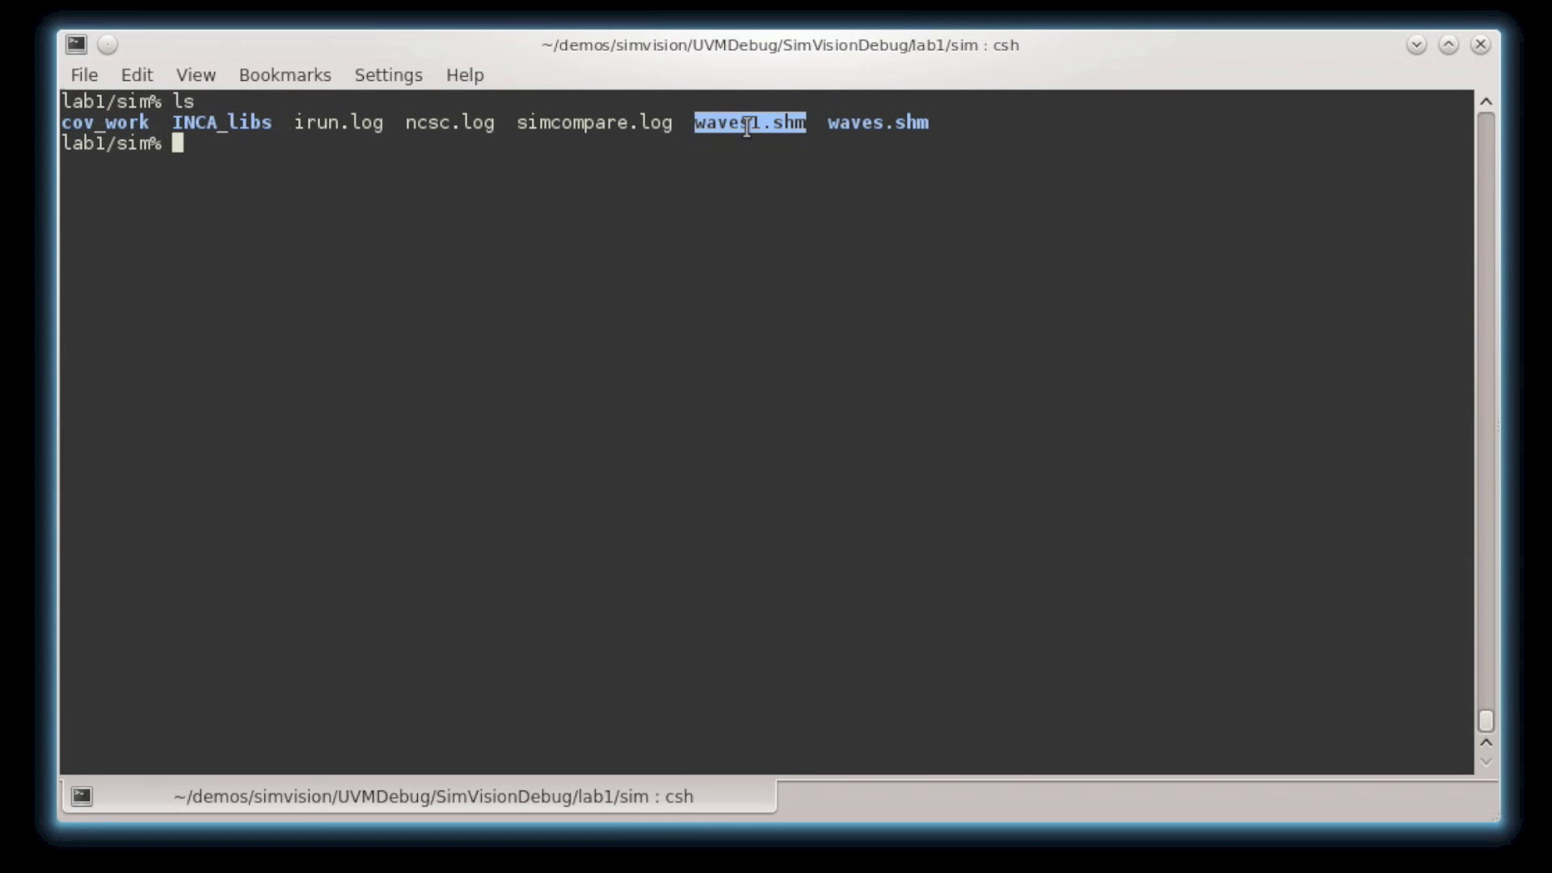
double_click(871, 123)
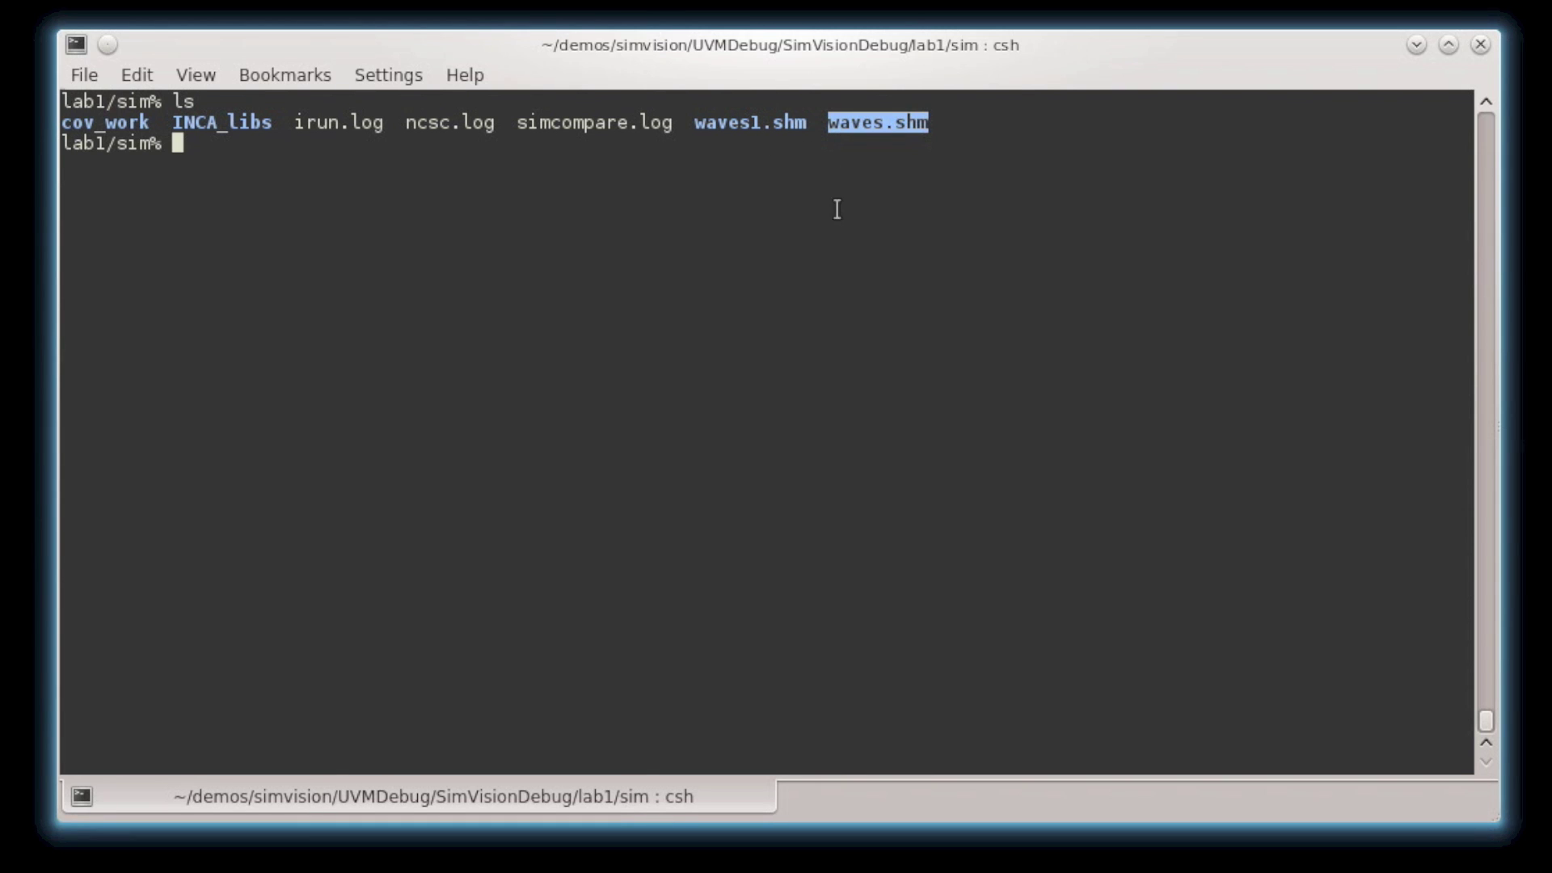
left_click(747, 125)
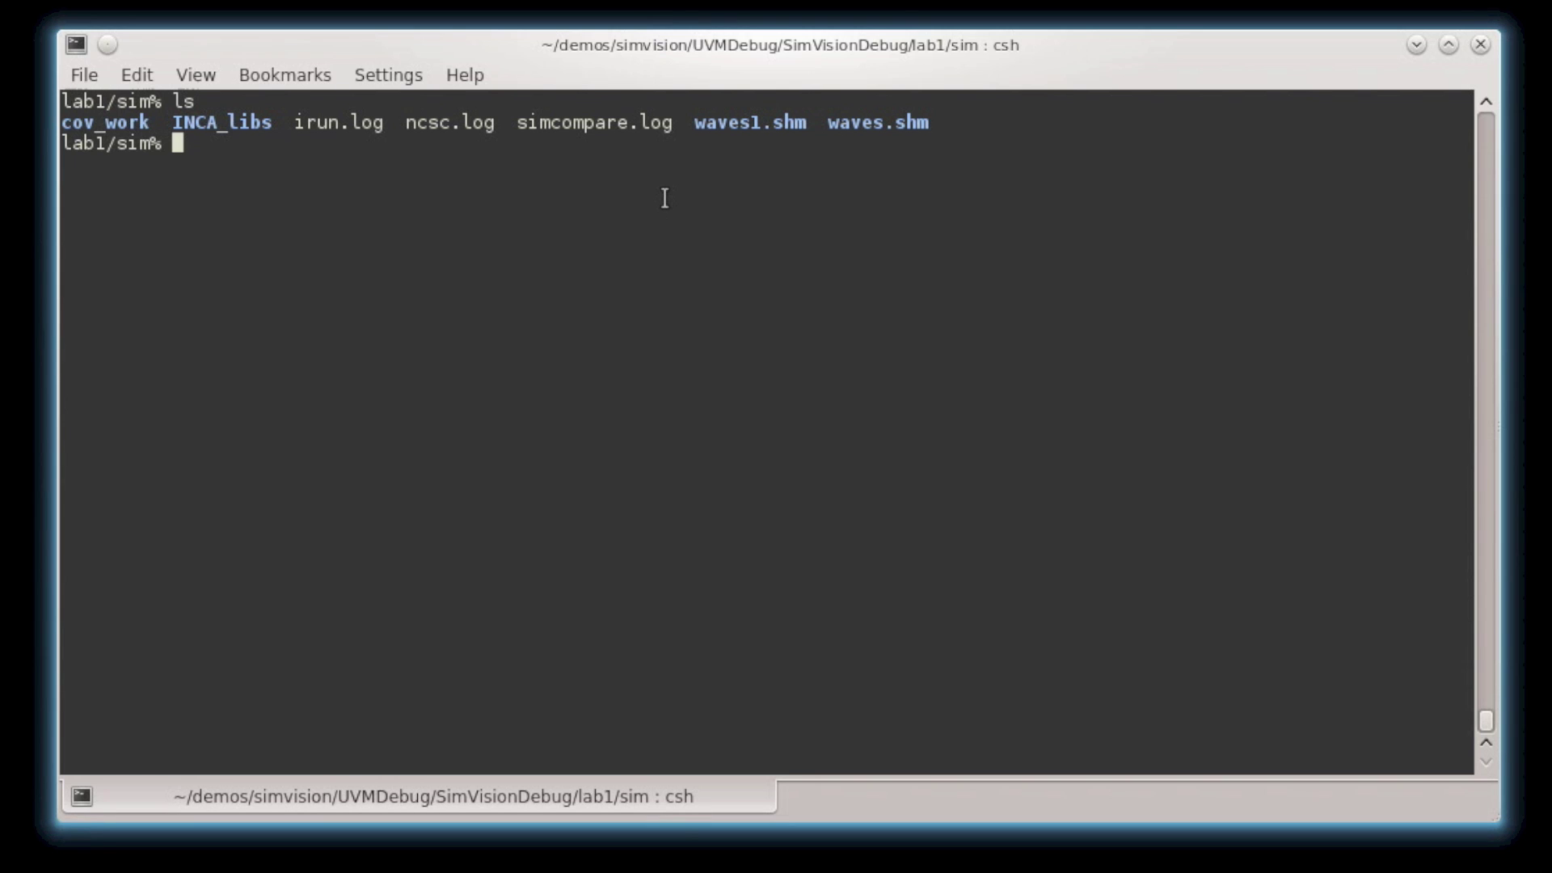
type("simvision waves*.shm &")
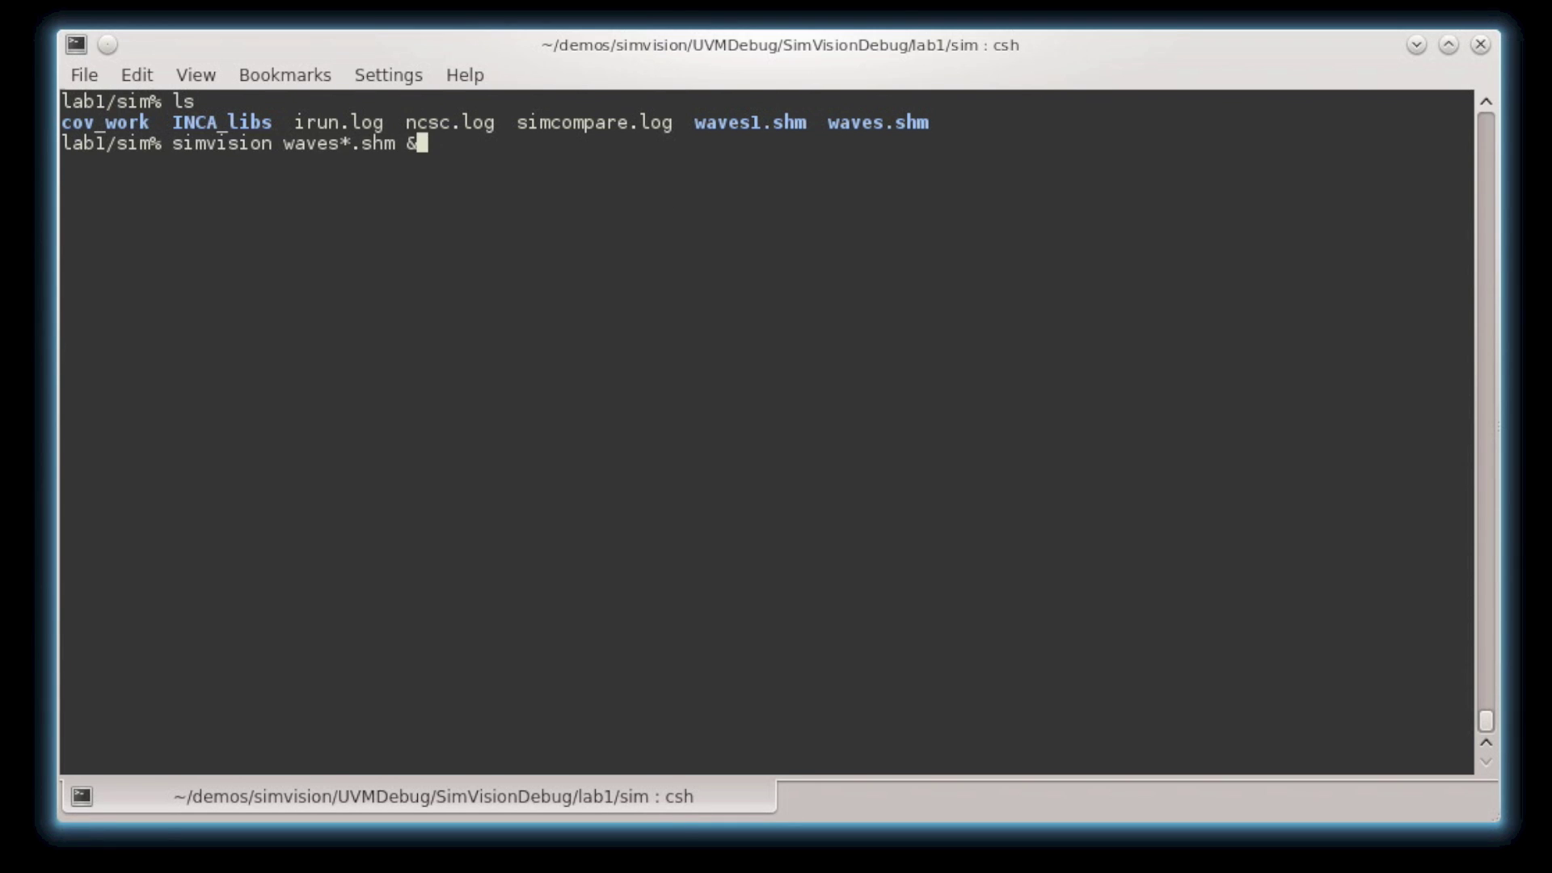
key("Return")
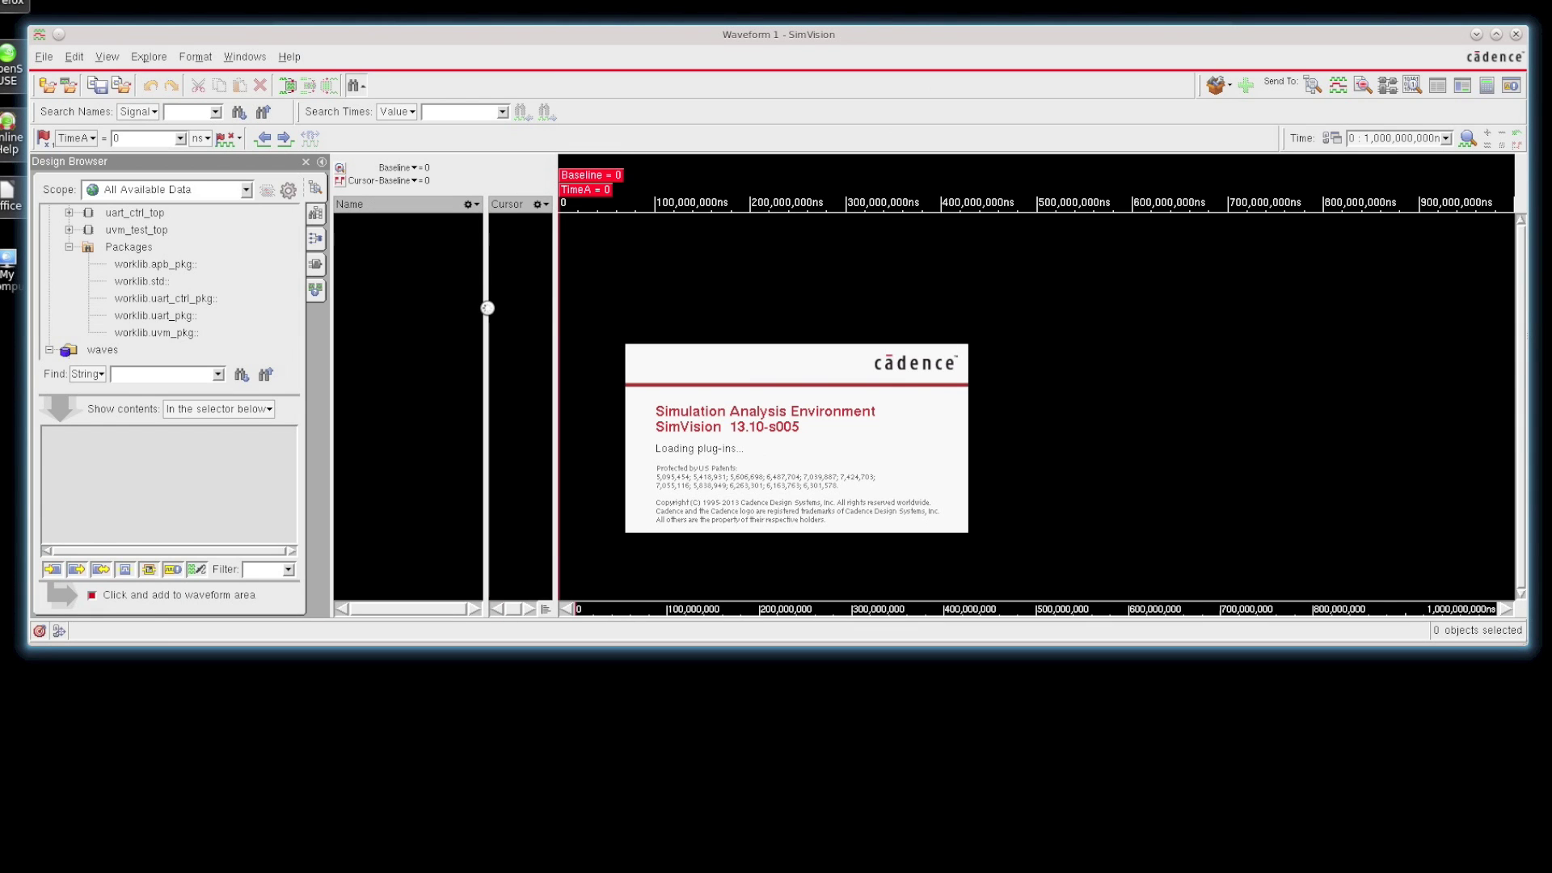
Step: Add the signals of uart_ctrl_top from the waves1 database to the waveform area
left_click(69, 248)
left_click(70, 349)
scroll(178, 337, "up", 2)
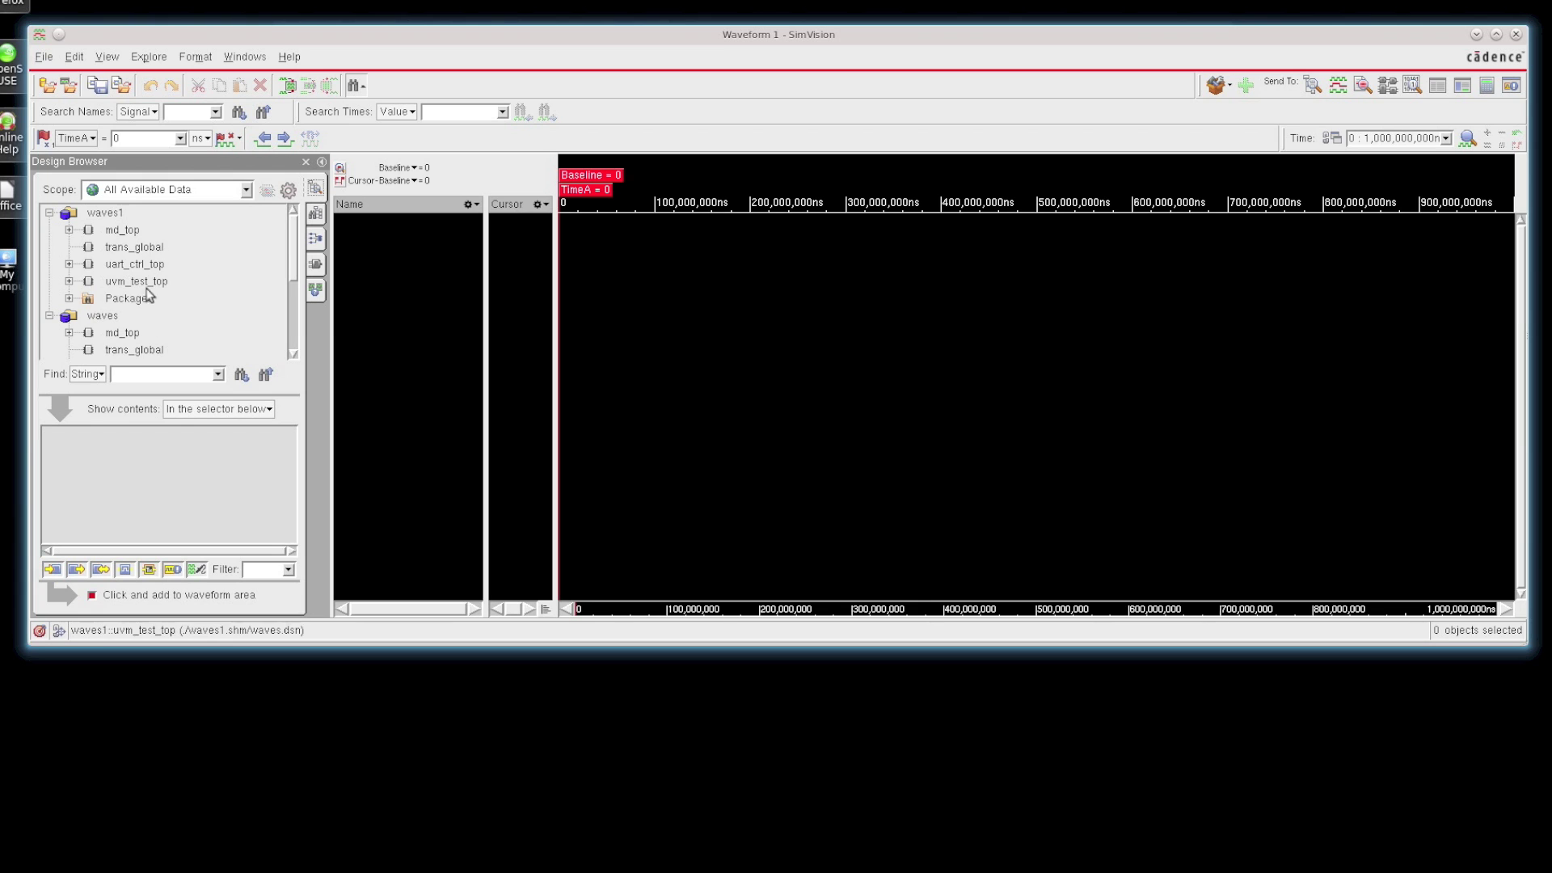
left_click(127, 265)
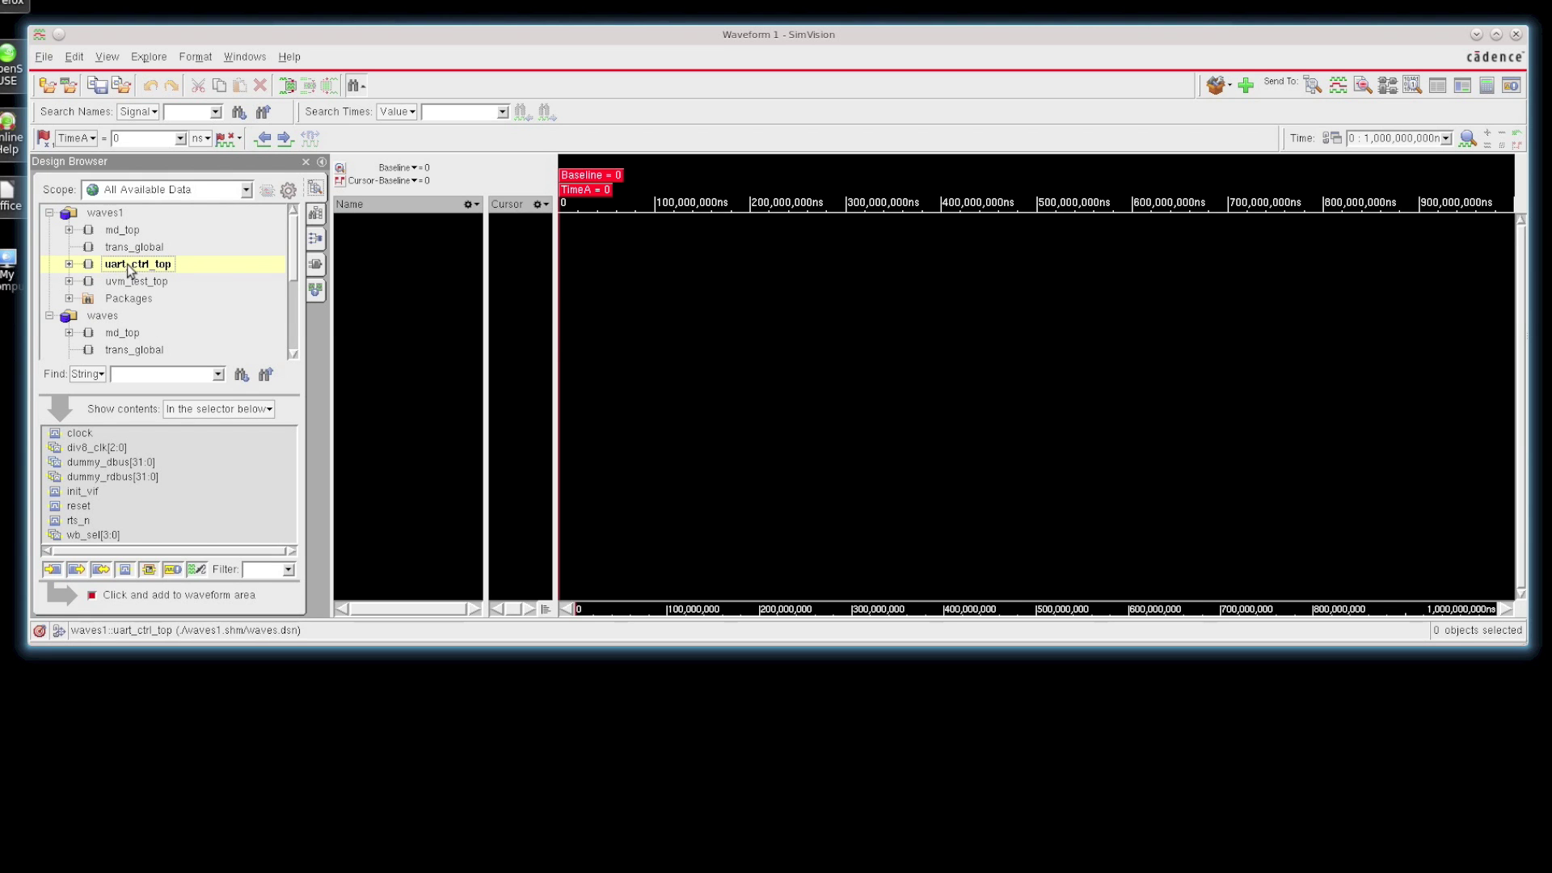
left_click_drag(129, 269, 404, 323)
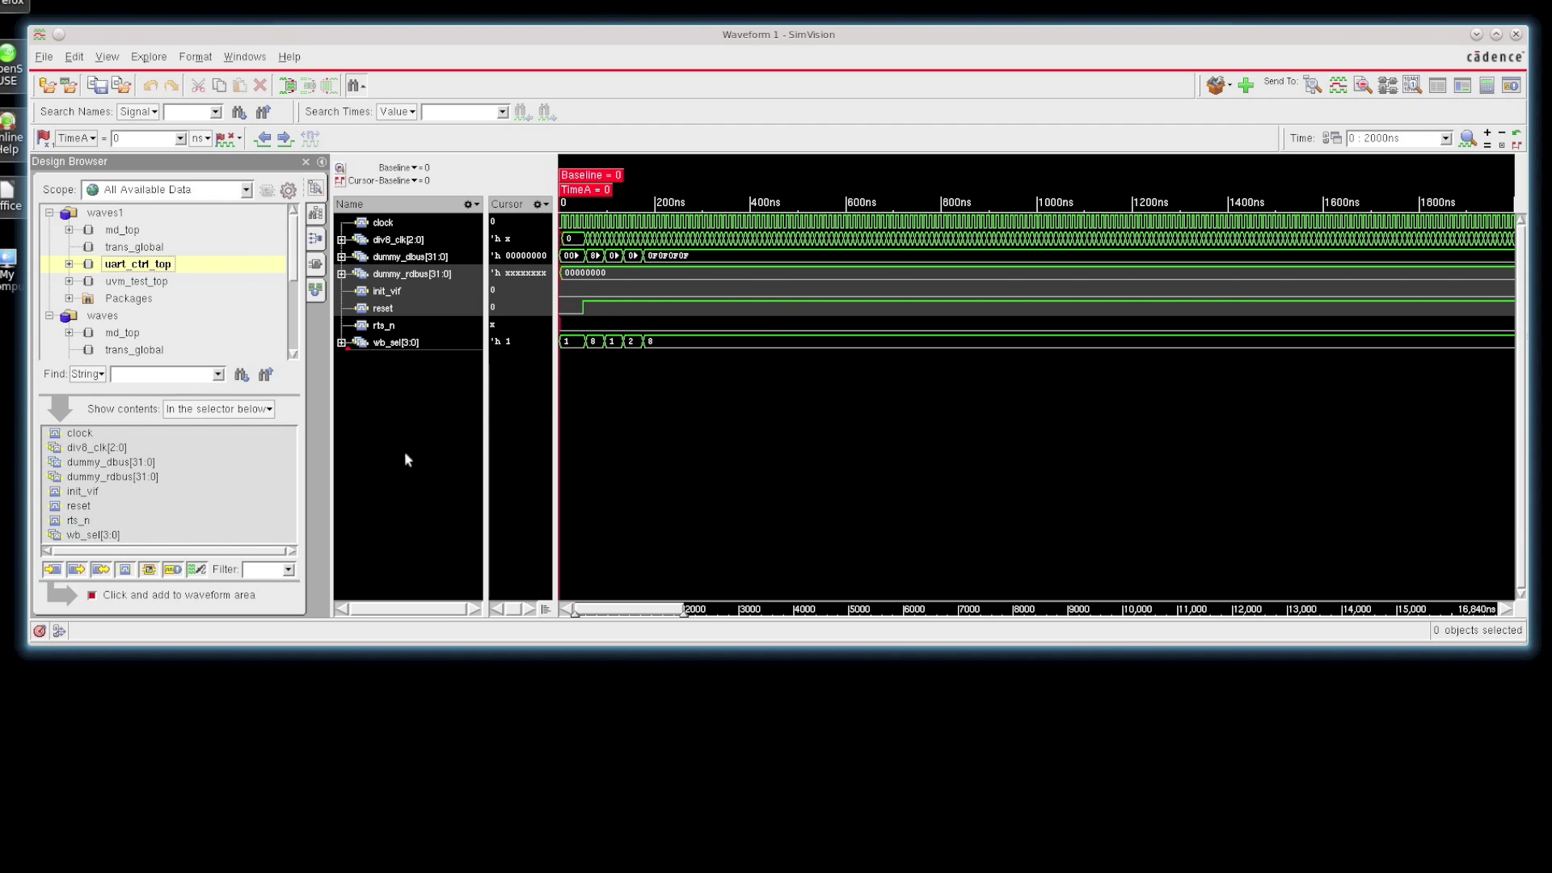
Step: Create a divider below the waves1 signals in the waveform's signal list
left_click(410, 355)
right_click(411, 354)
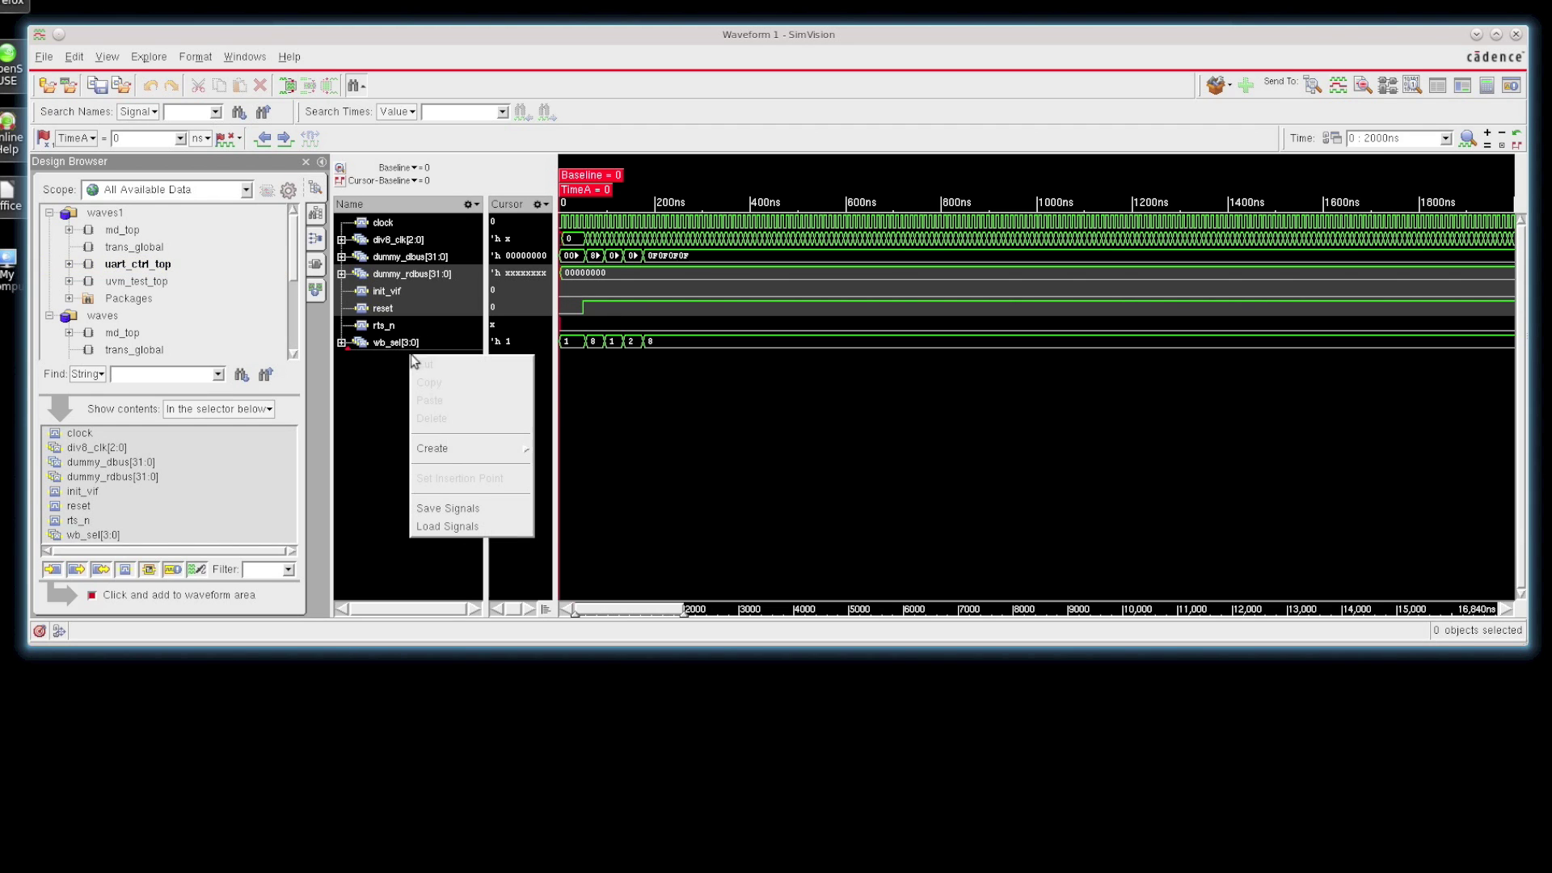
mouse_move(448, 449)
left_click(557, 508)
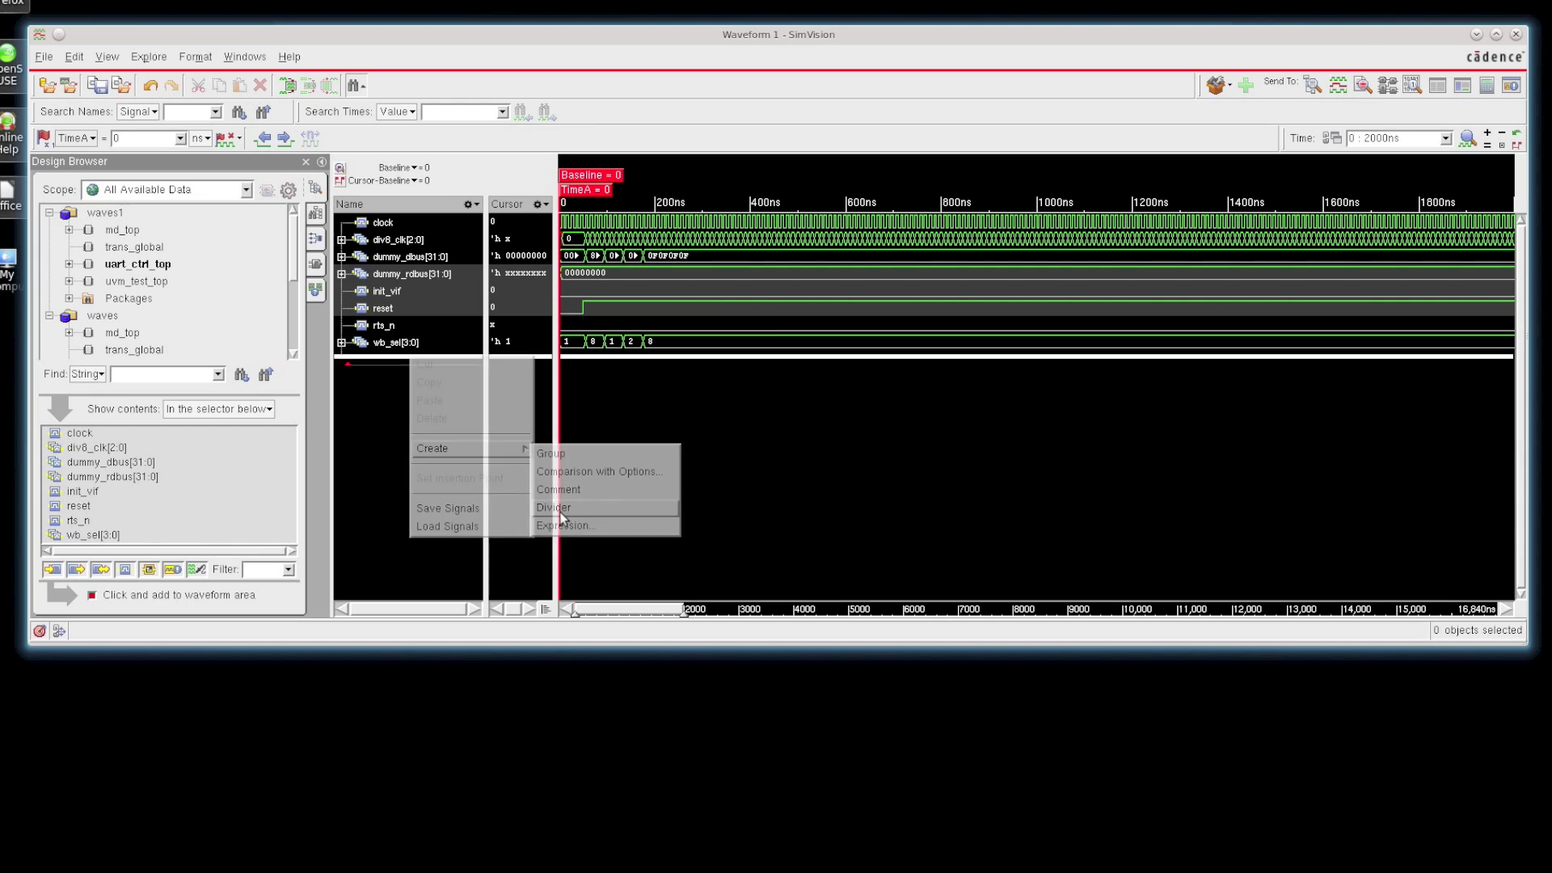
Step: Add the signals of uart_ctrl_top from the waves database below the divider
left_click_drag(291, 259, 291, 300)
left_click(146, 301)
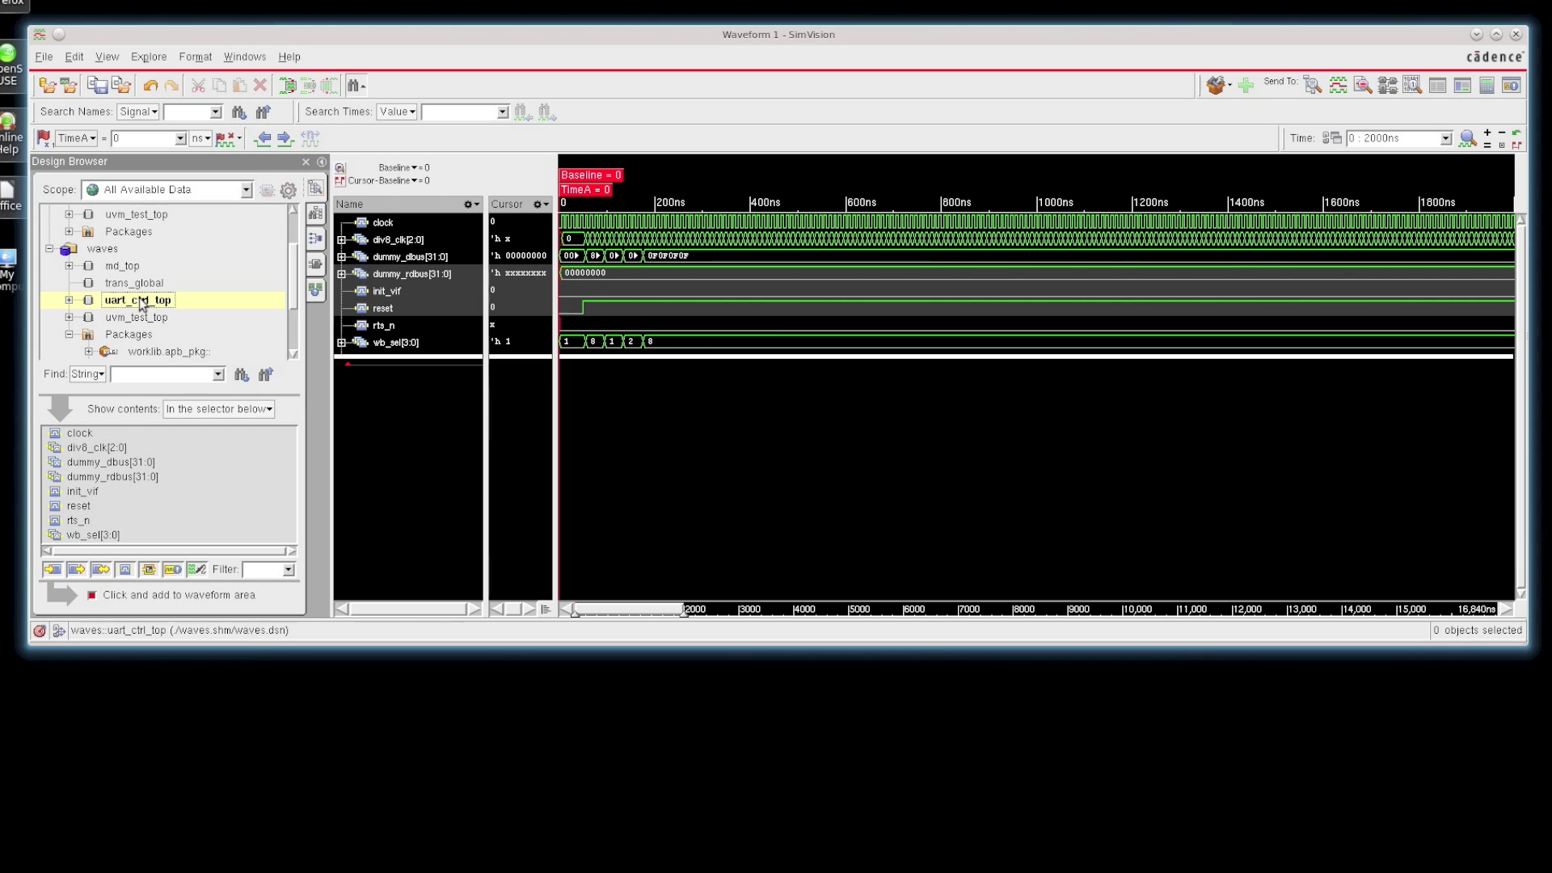
key("ctrl+w")
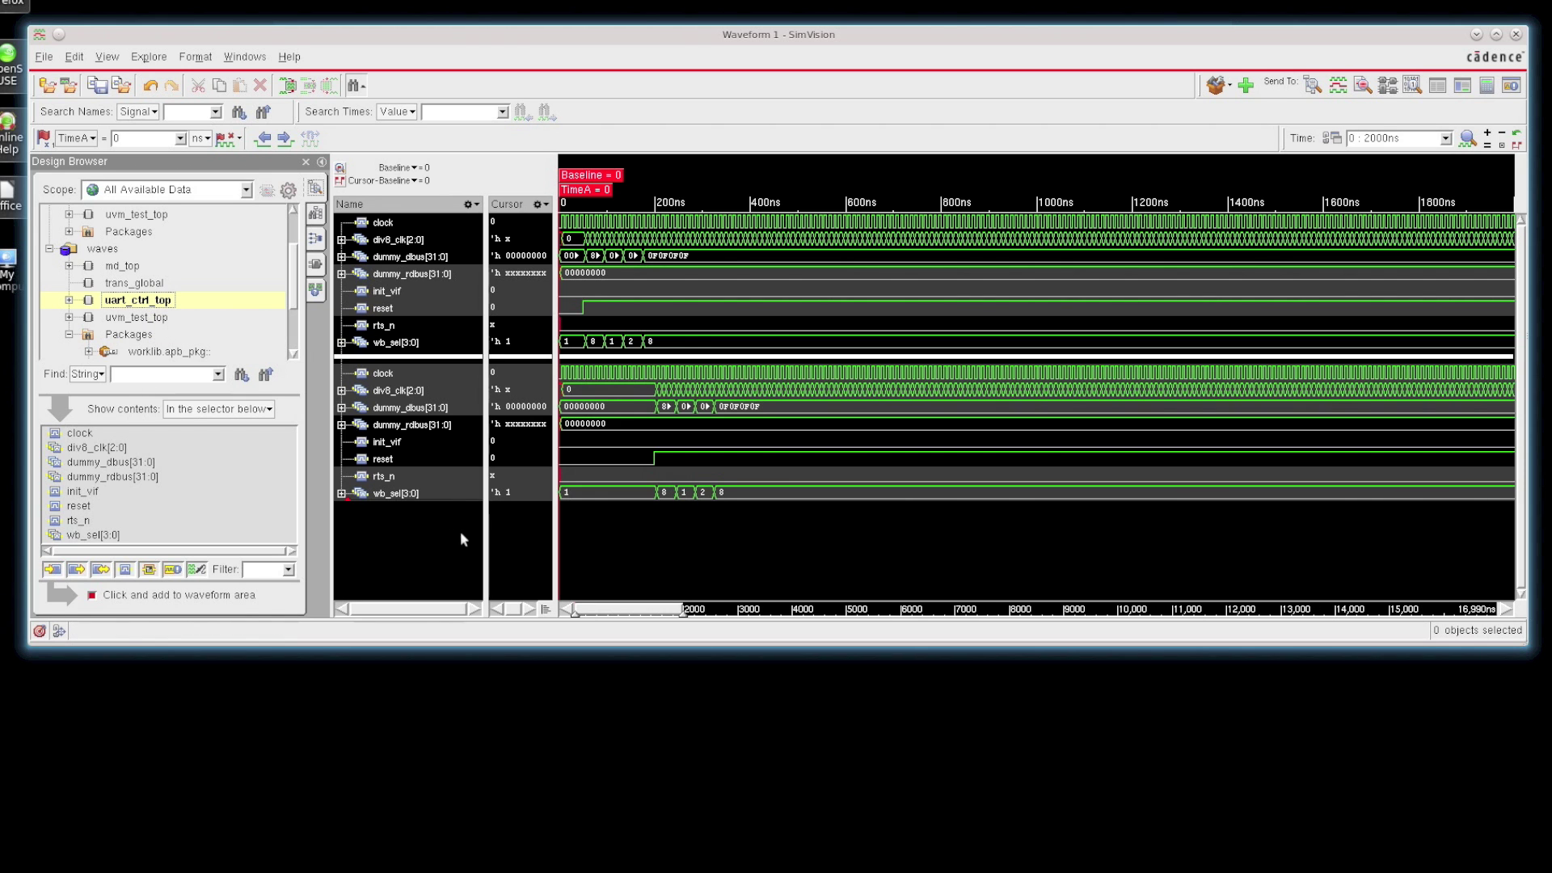
Step: Show signal names in Db::Name format and widen the name column to fit the full names
left_click(472, 204)
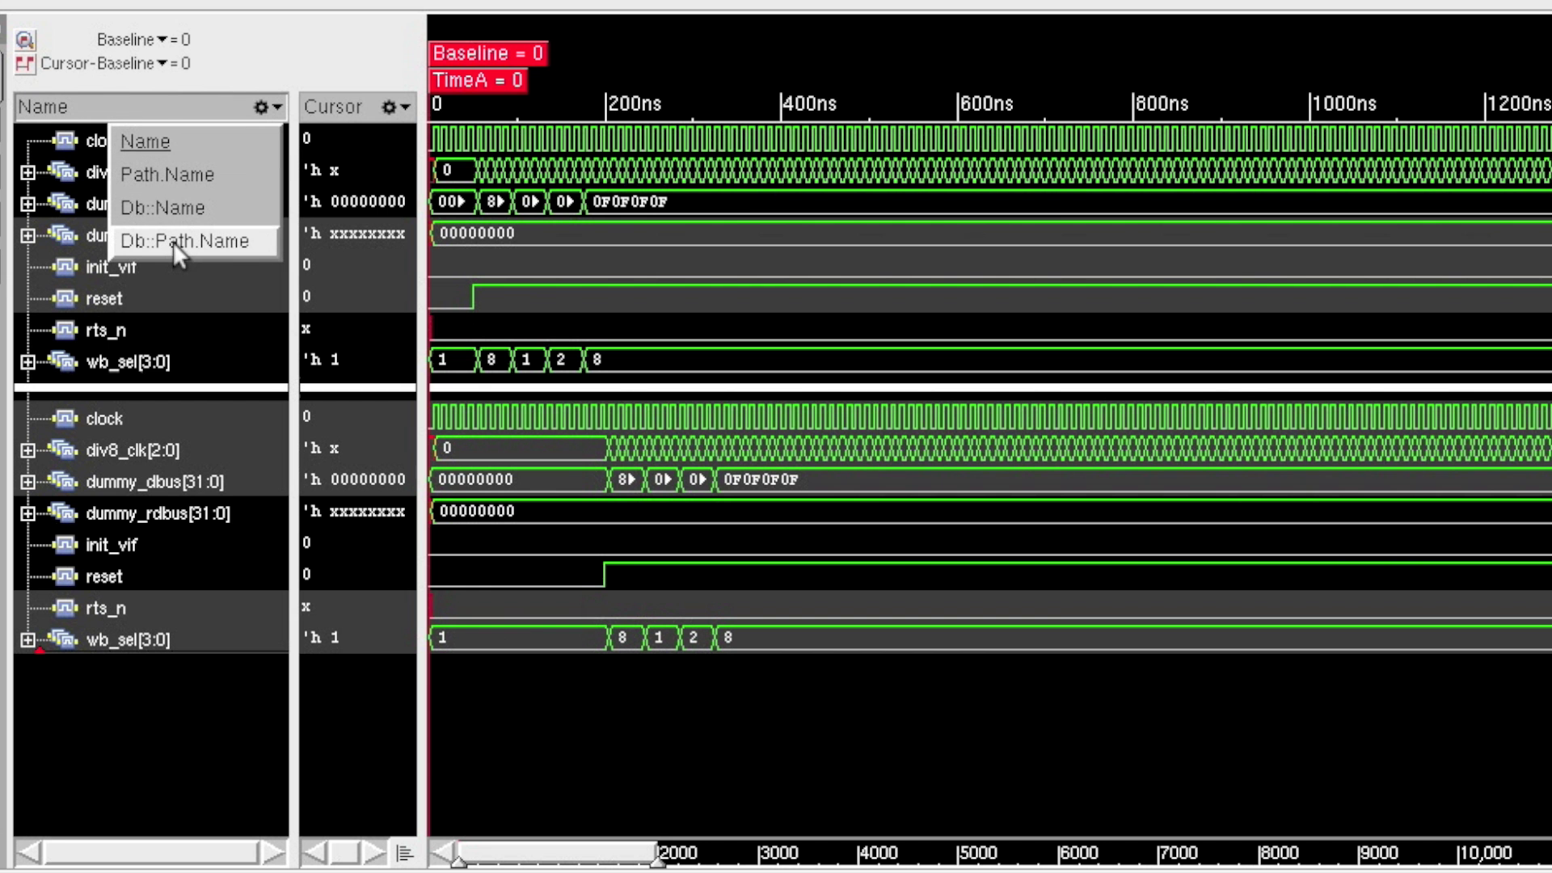
left_click(167, 211)
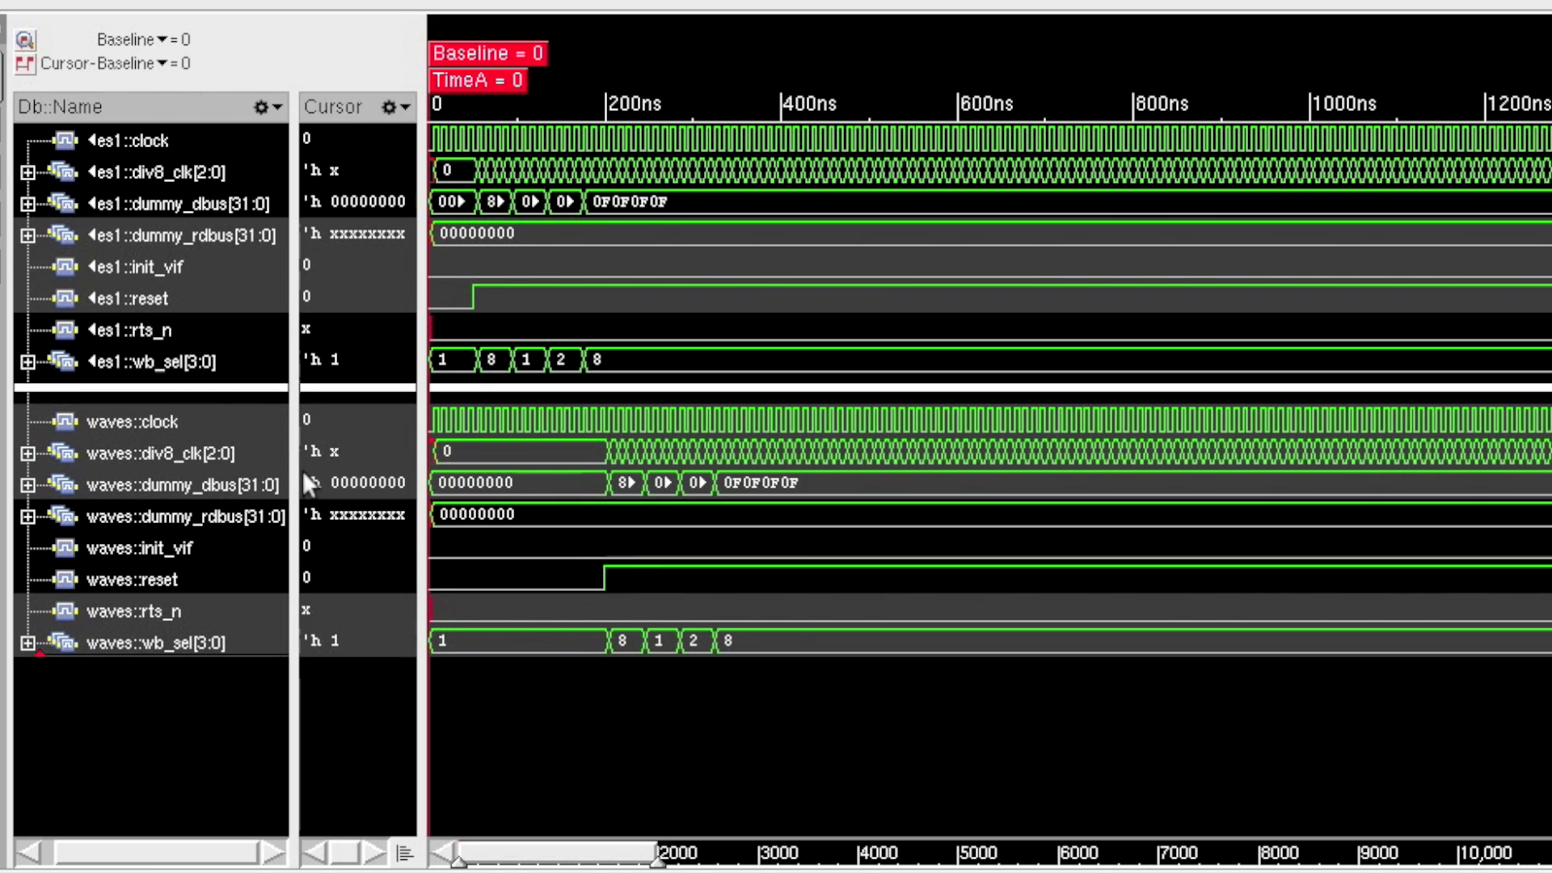
left_click_drag(297, 473, 392, 477)
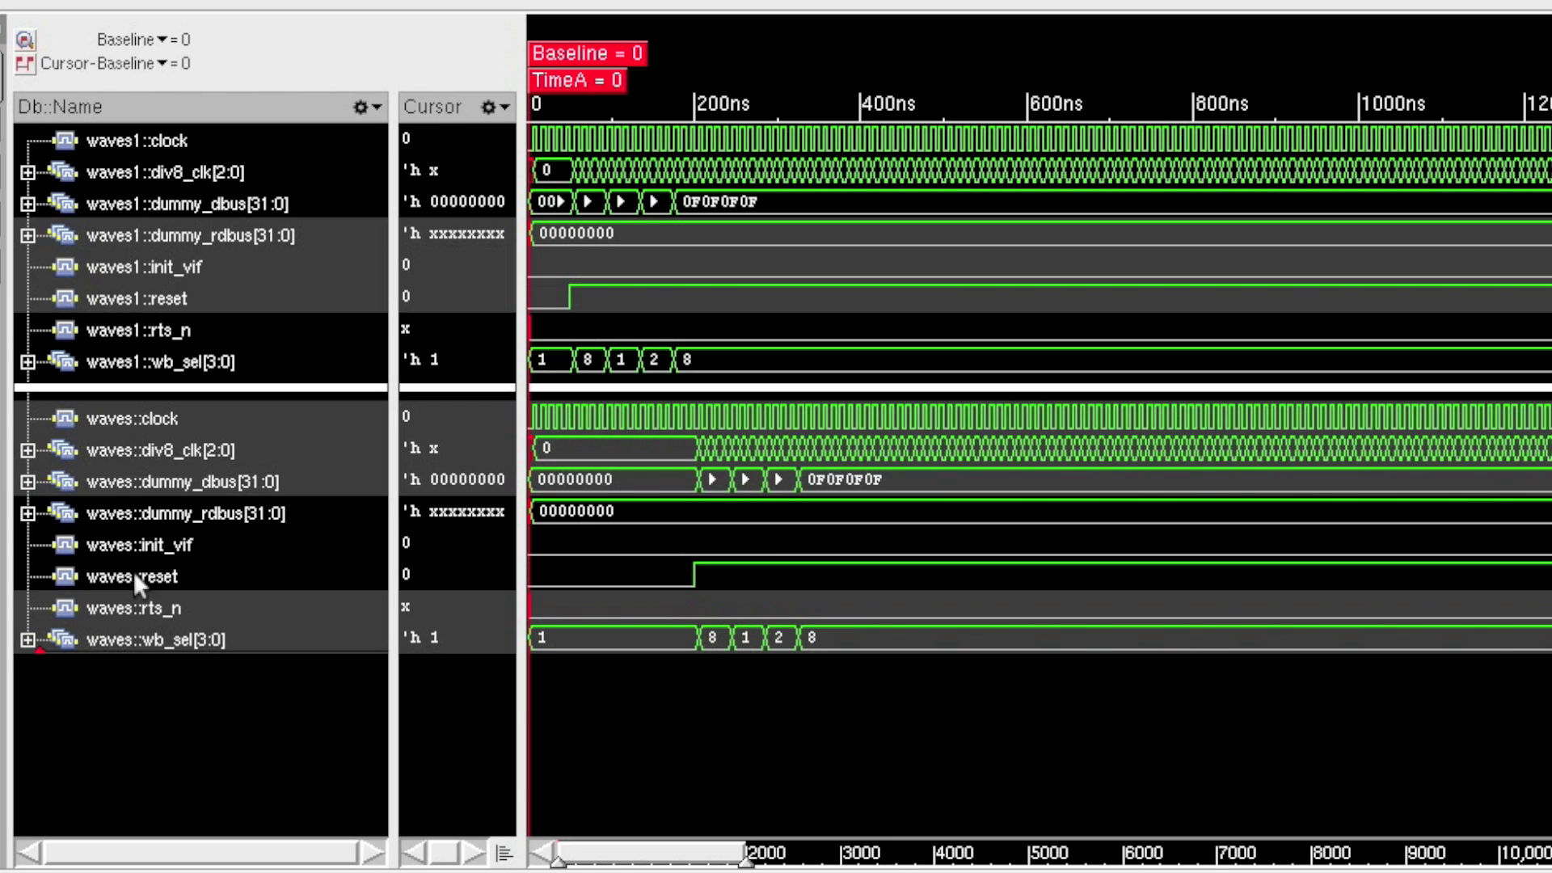
Step: Measure the offset between the first 1-to-8 transitions of waves1::wb_sel and waves::wb_sel, placing TimeA at 55 ns and the baseline at 205 ns
left_click(147, 637)
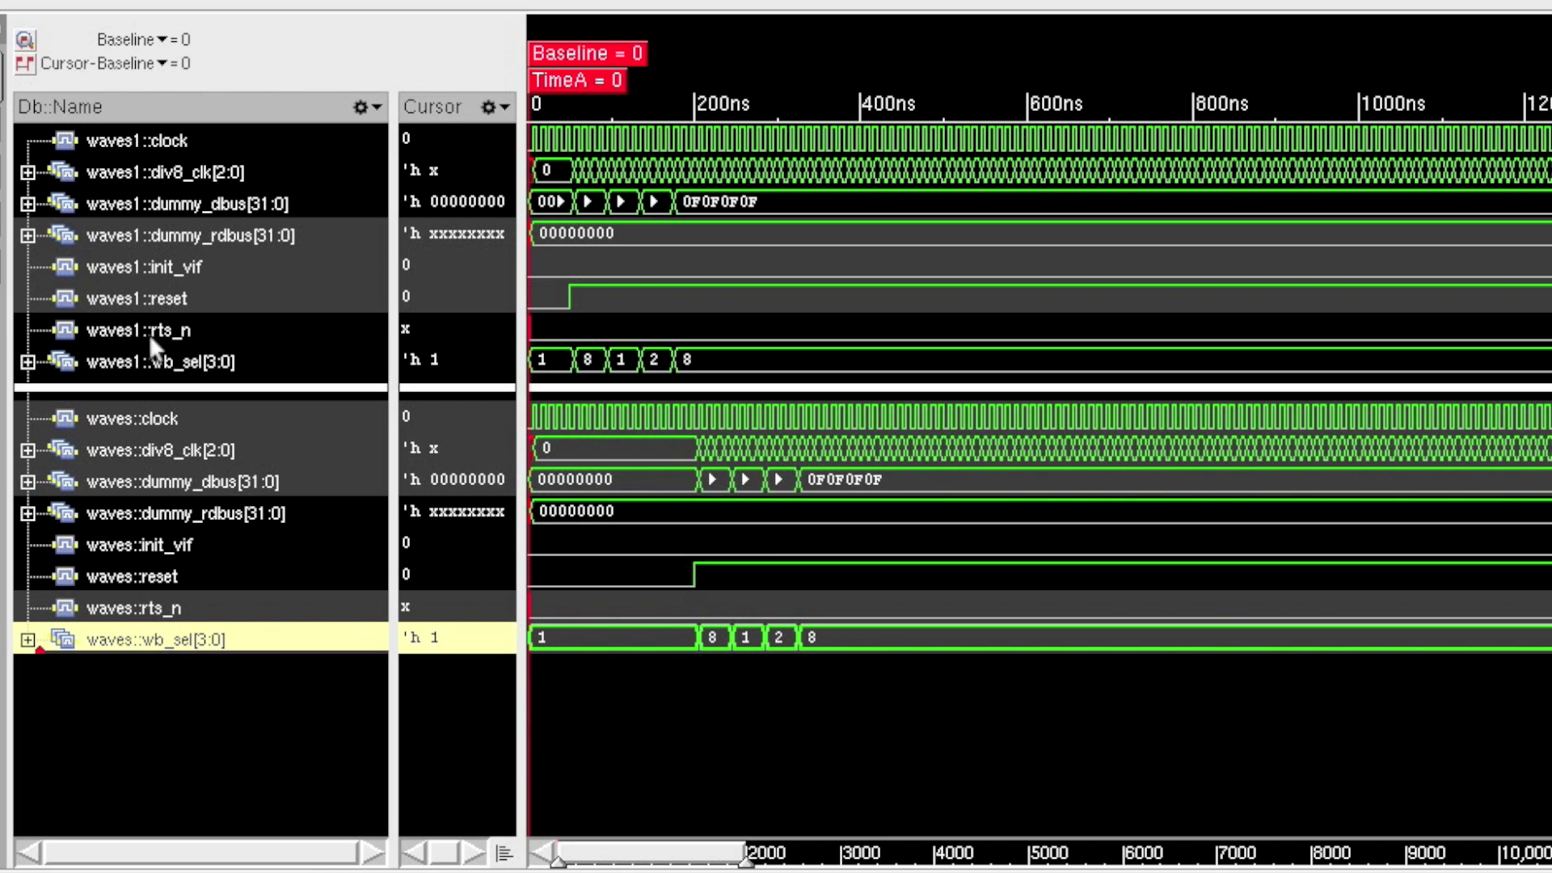
left_click(139, 363)
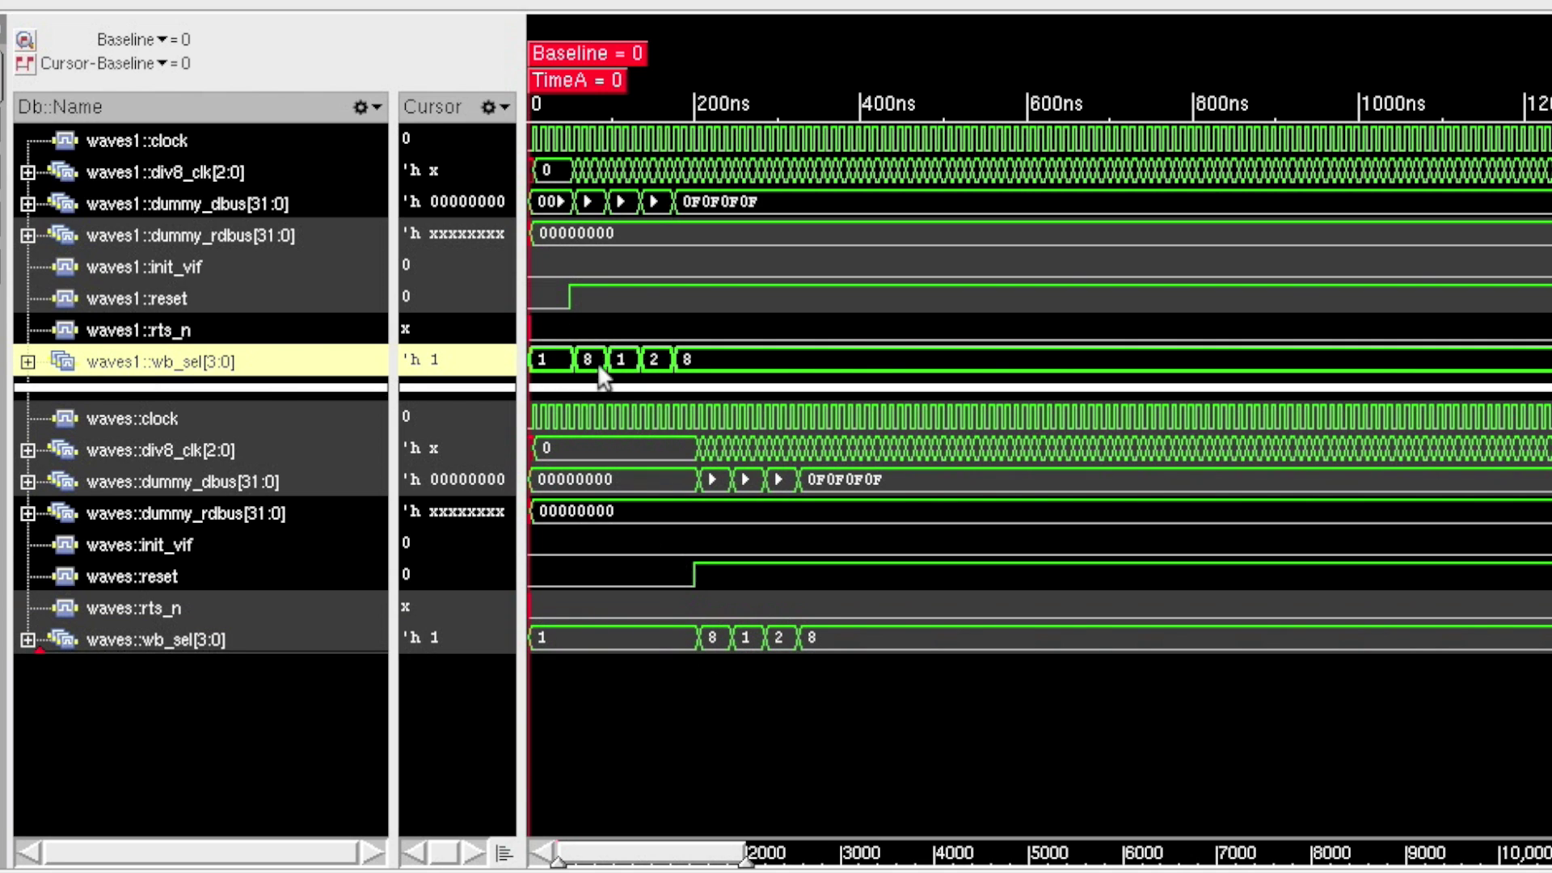
left_click(574, 362)
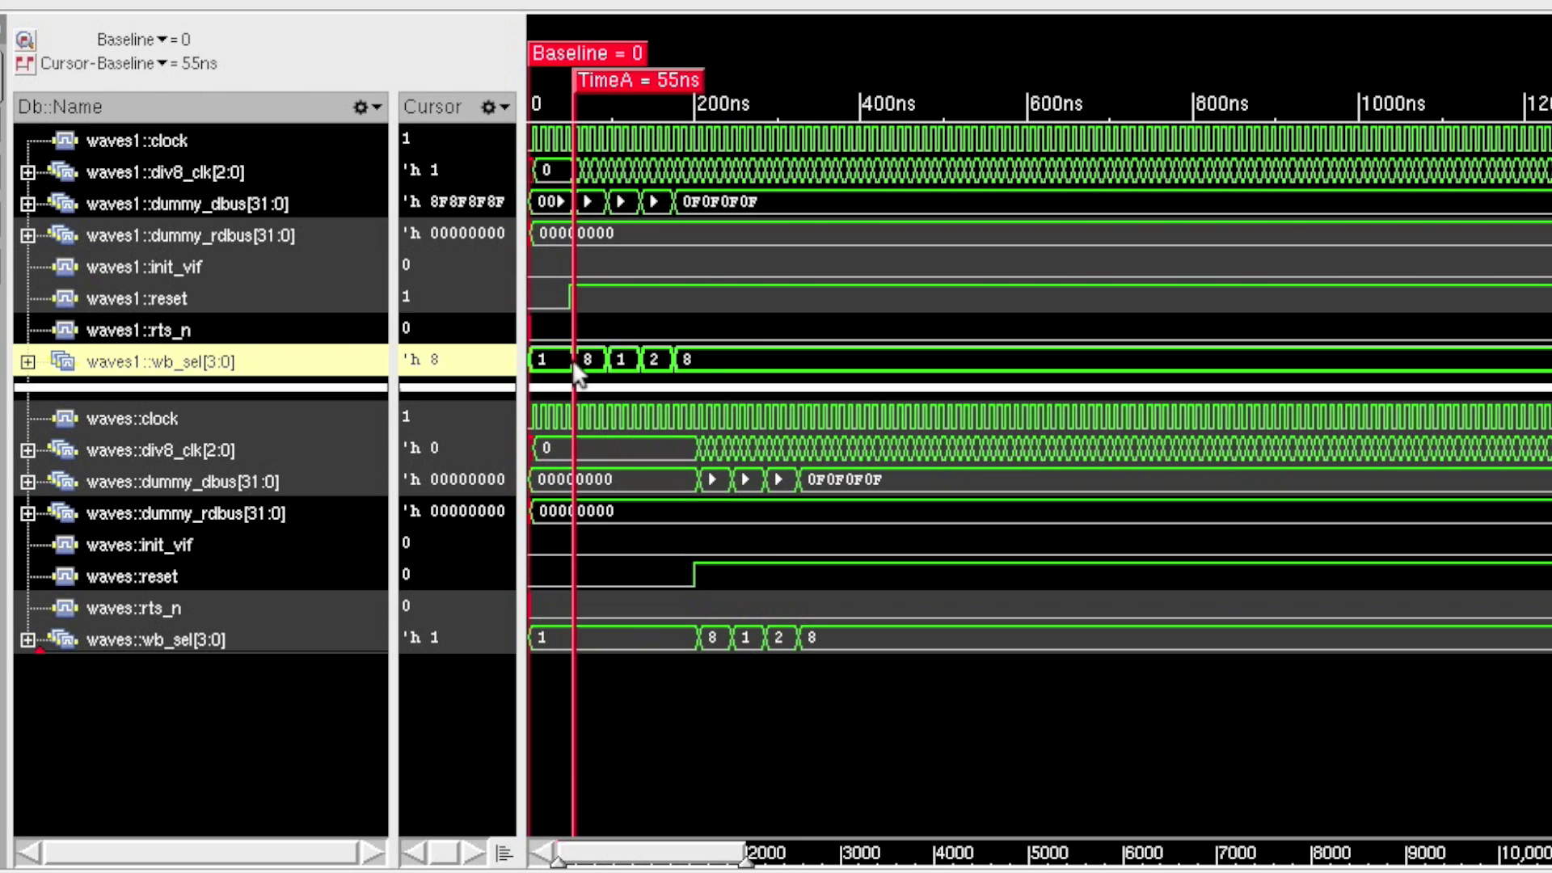
left_click(700, 637)
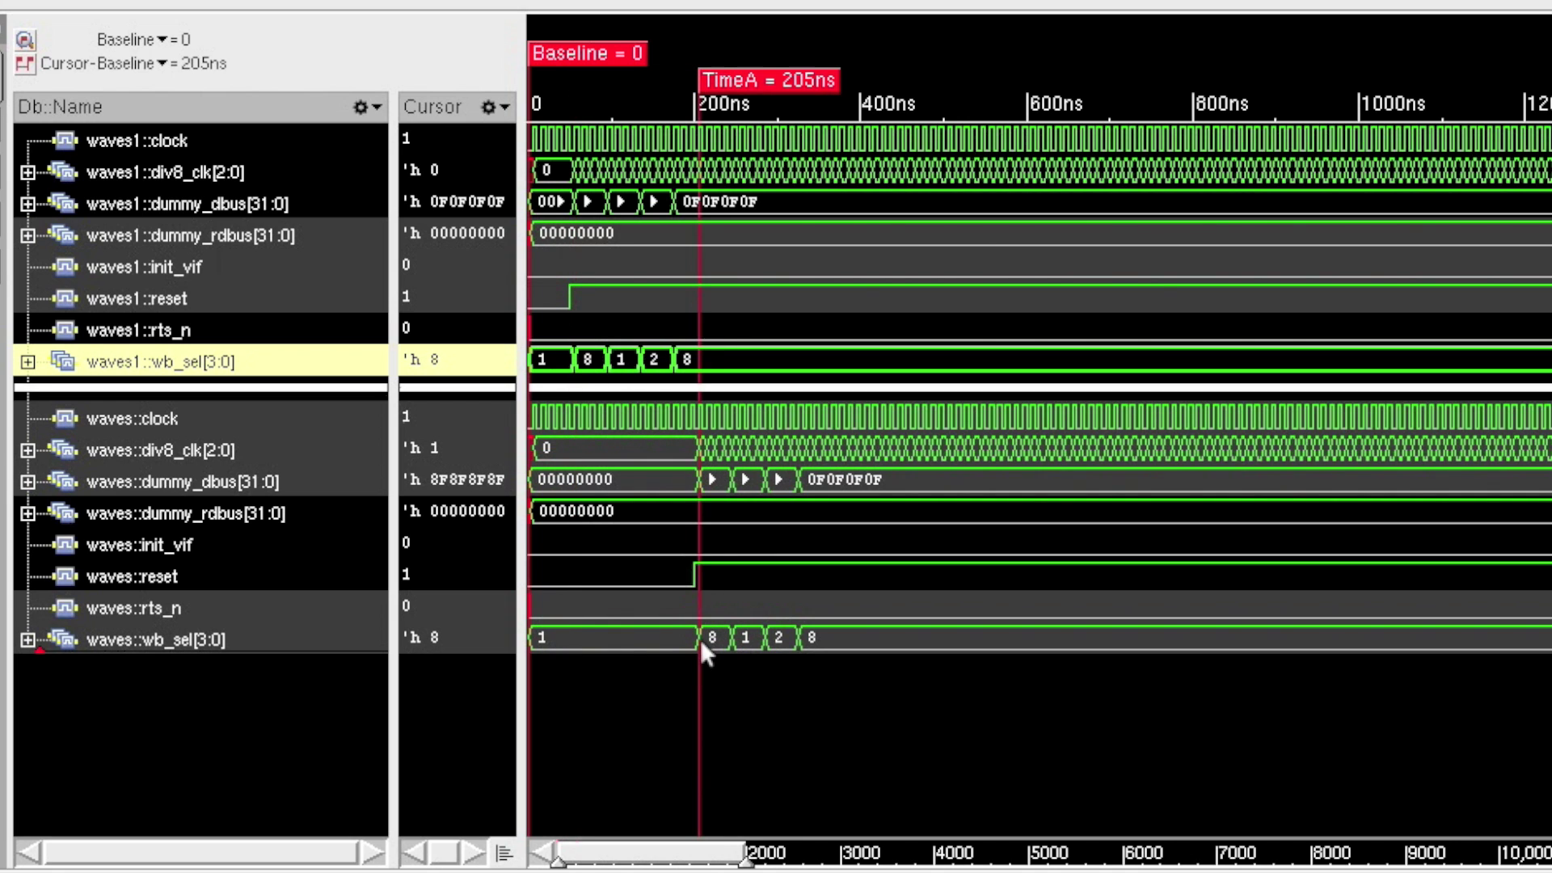
left_click(574, 375)
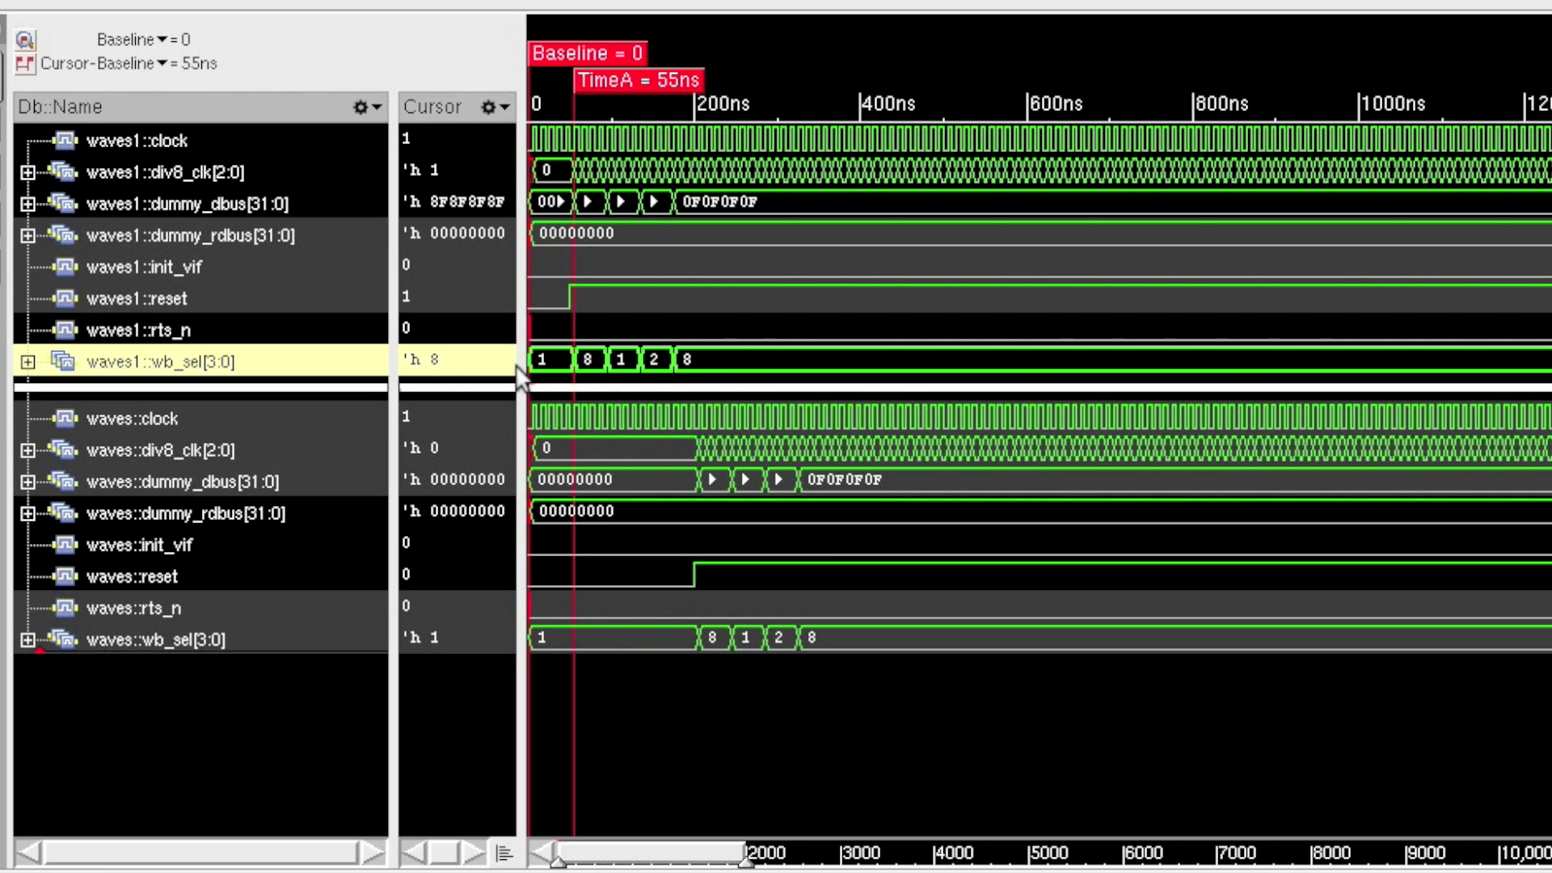
middle_click(698, 639)
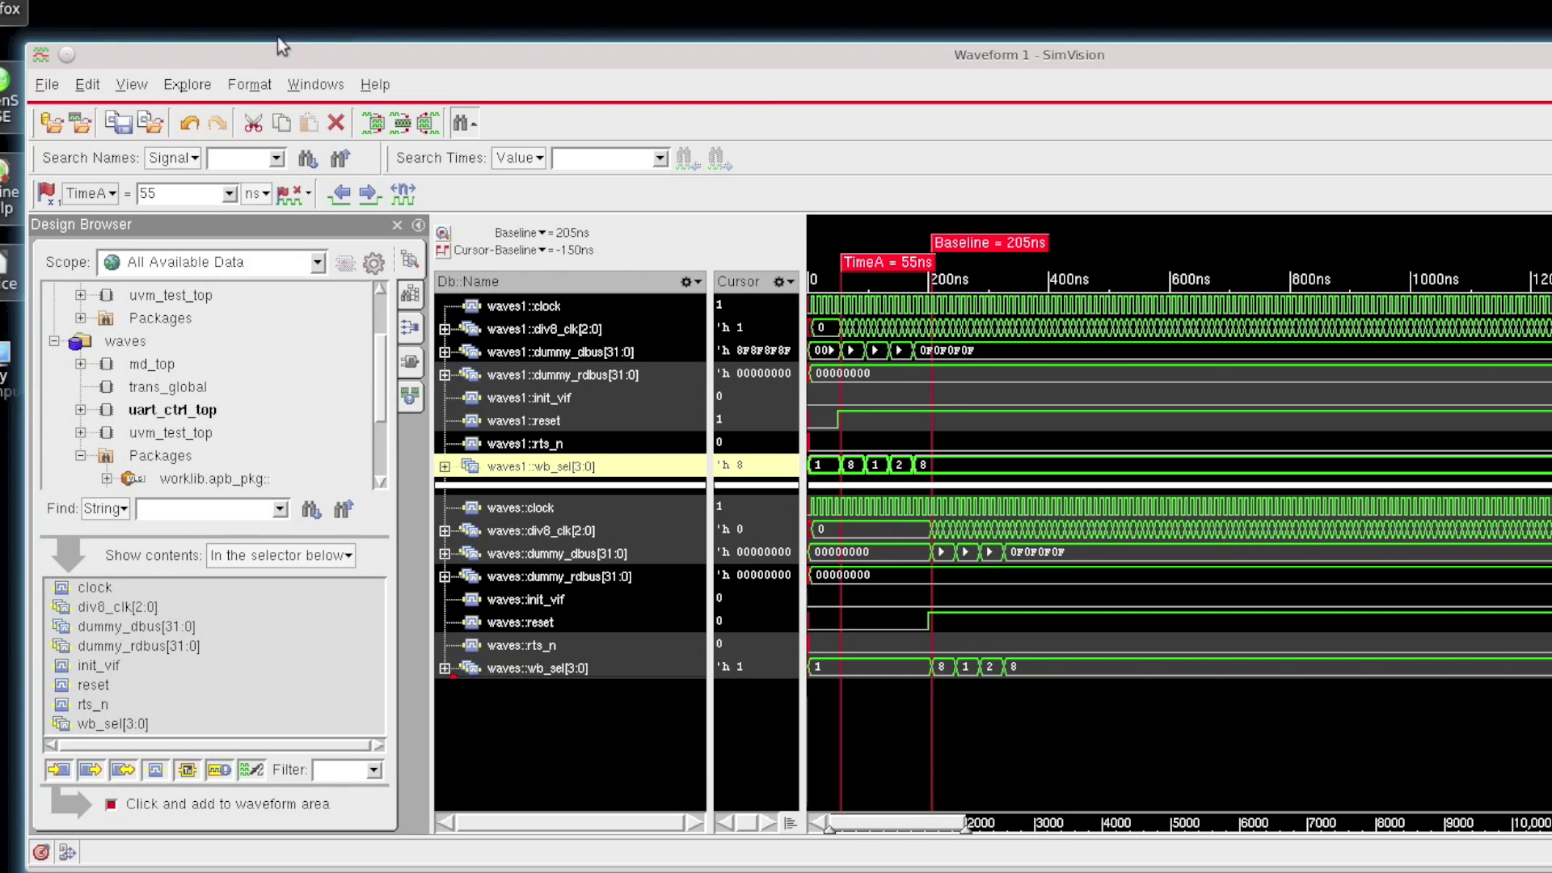
Step: Shift waves1::wb_sel by a relative 150n and check its alignment with the baseline at 245 ns and TimeA at 205 ns
left_click(249, 85)
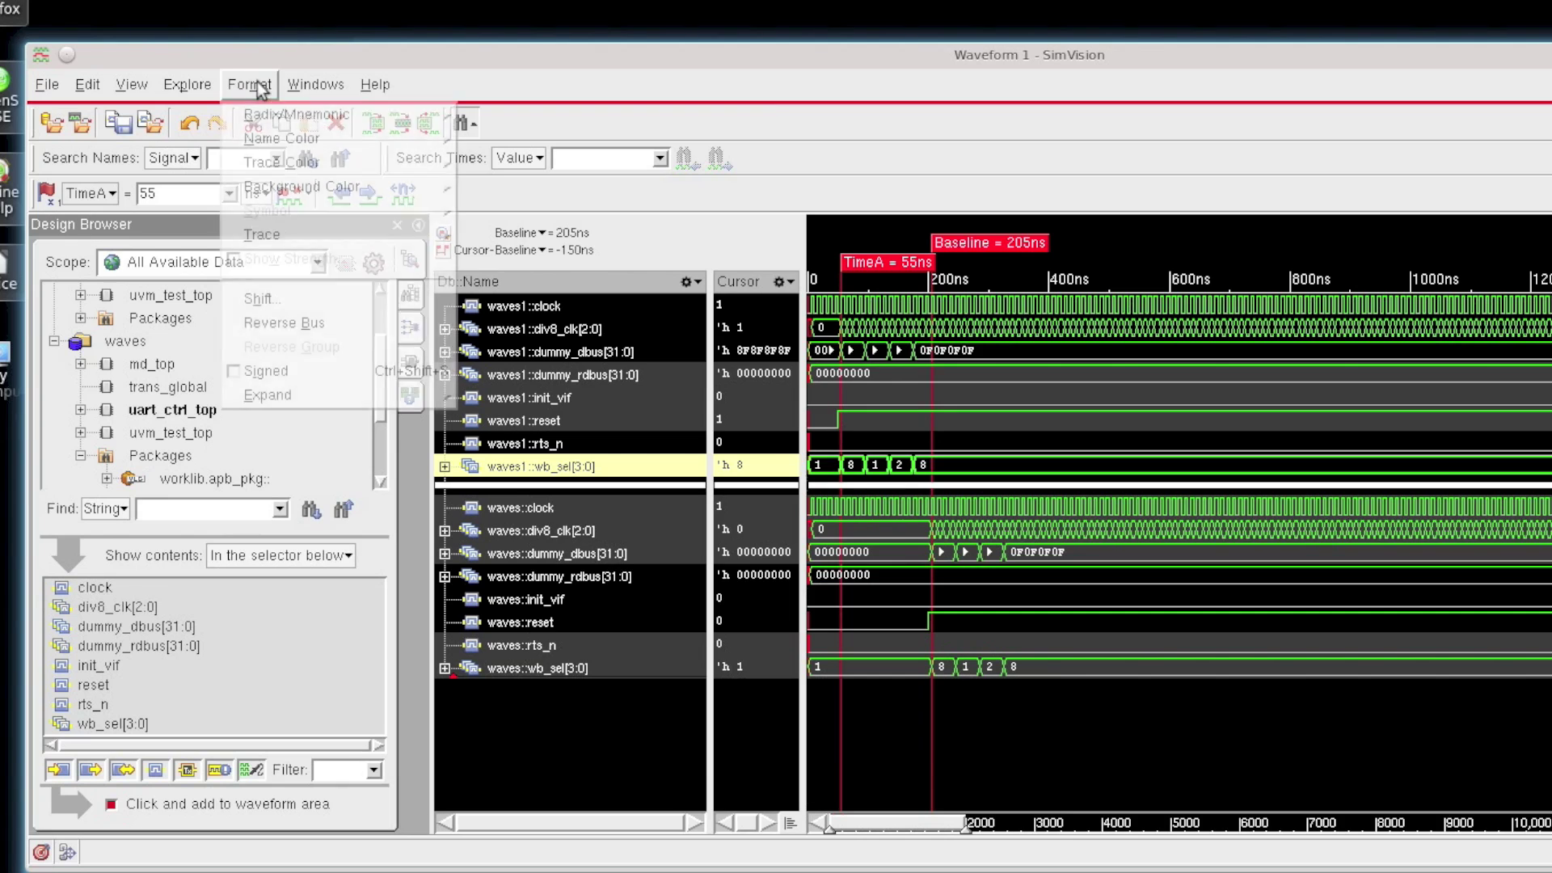
left_click(298, 299)
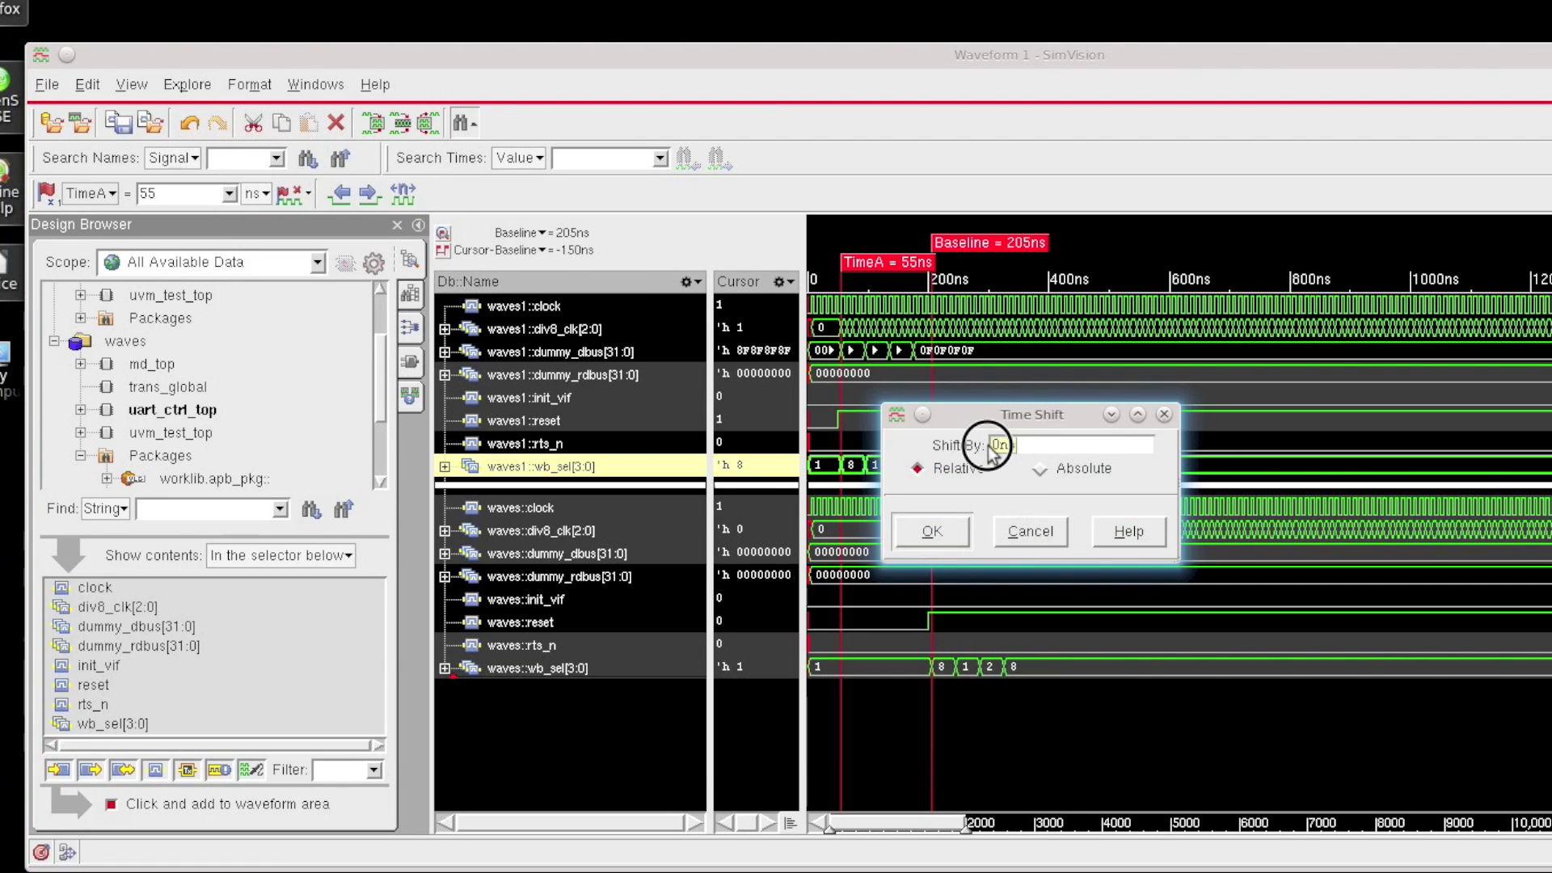
type("150n")
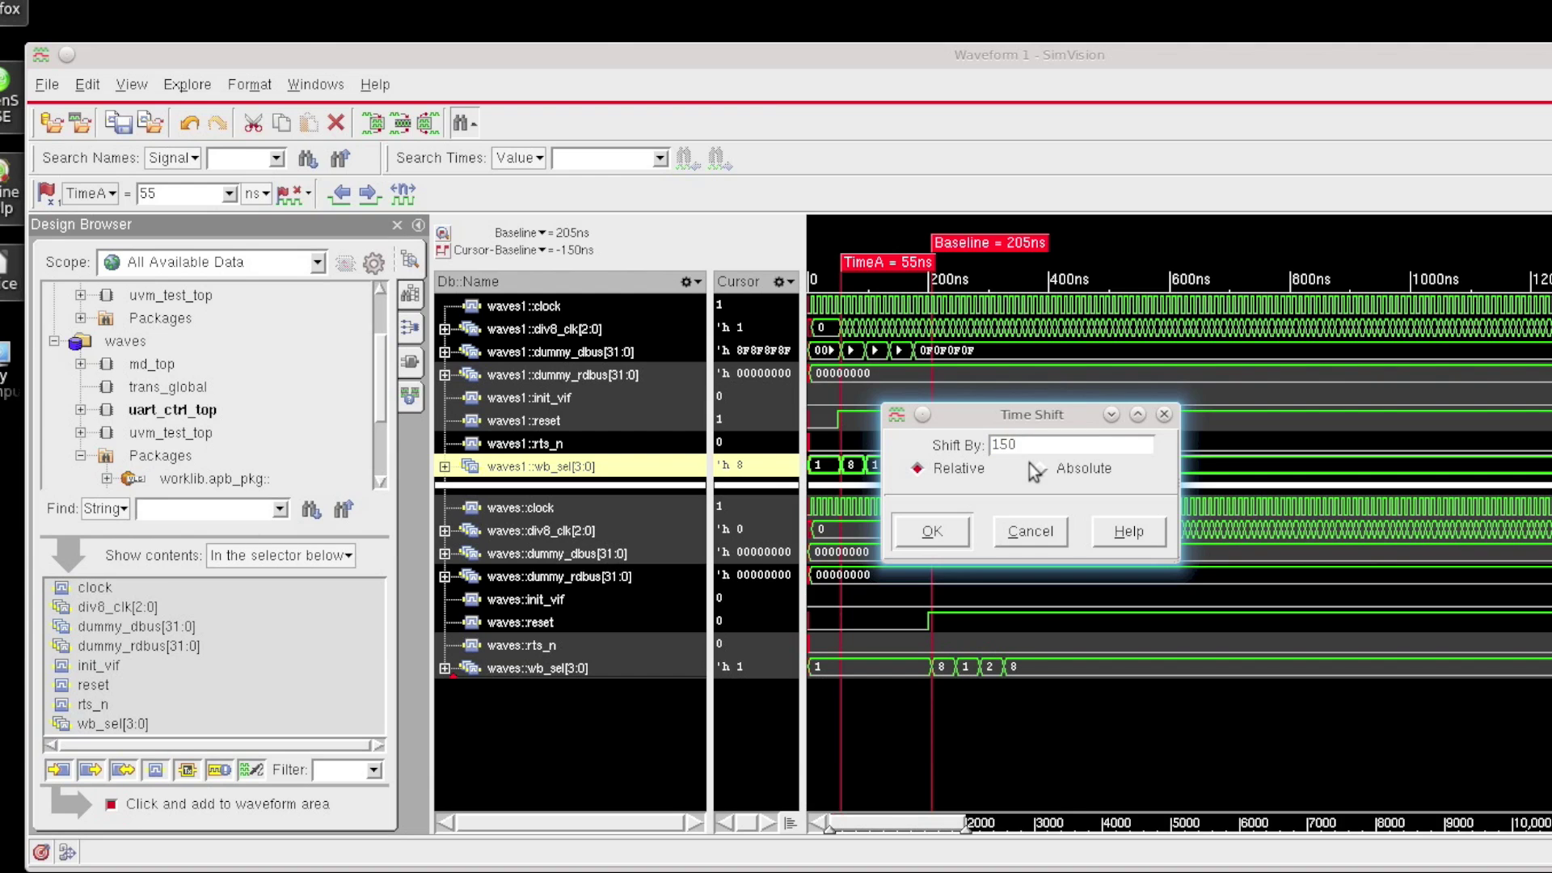
left_click(932, 532)
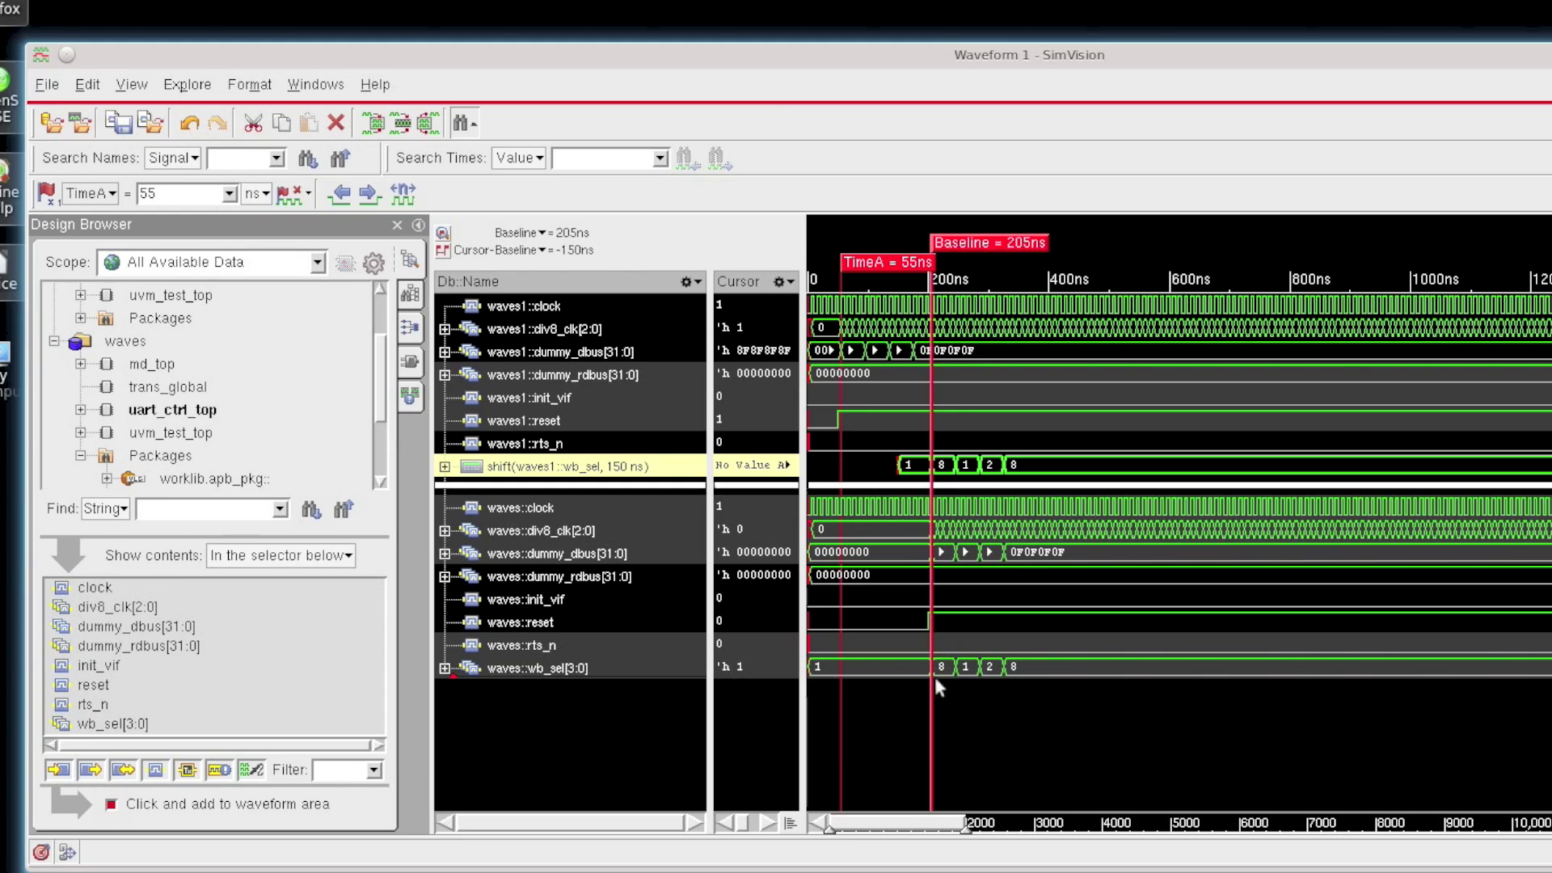
middle_click(939, 462)
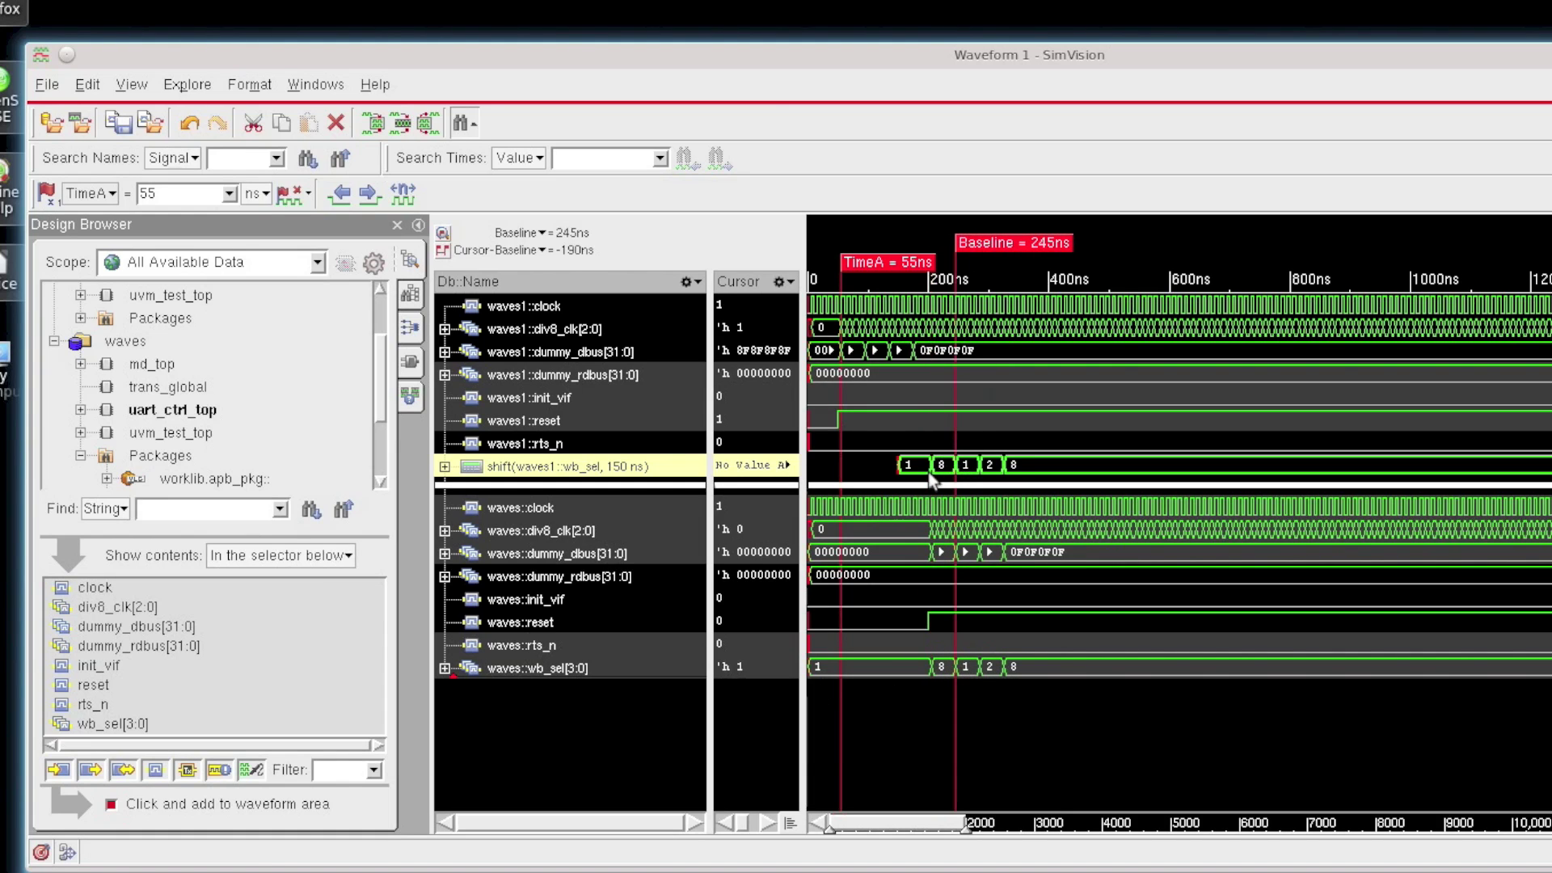
left_click(932, 478)
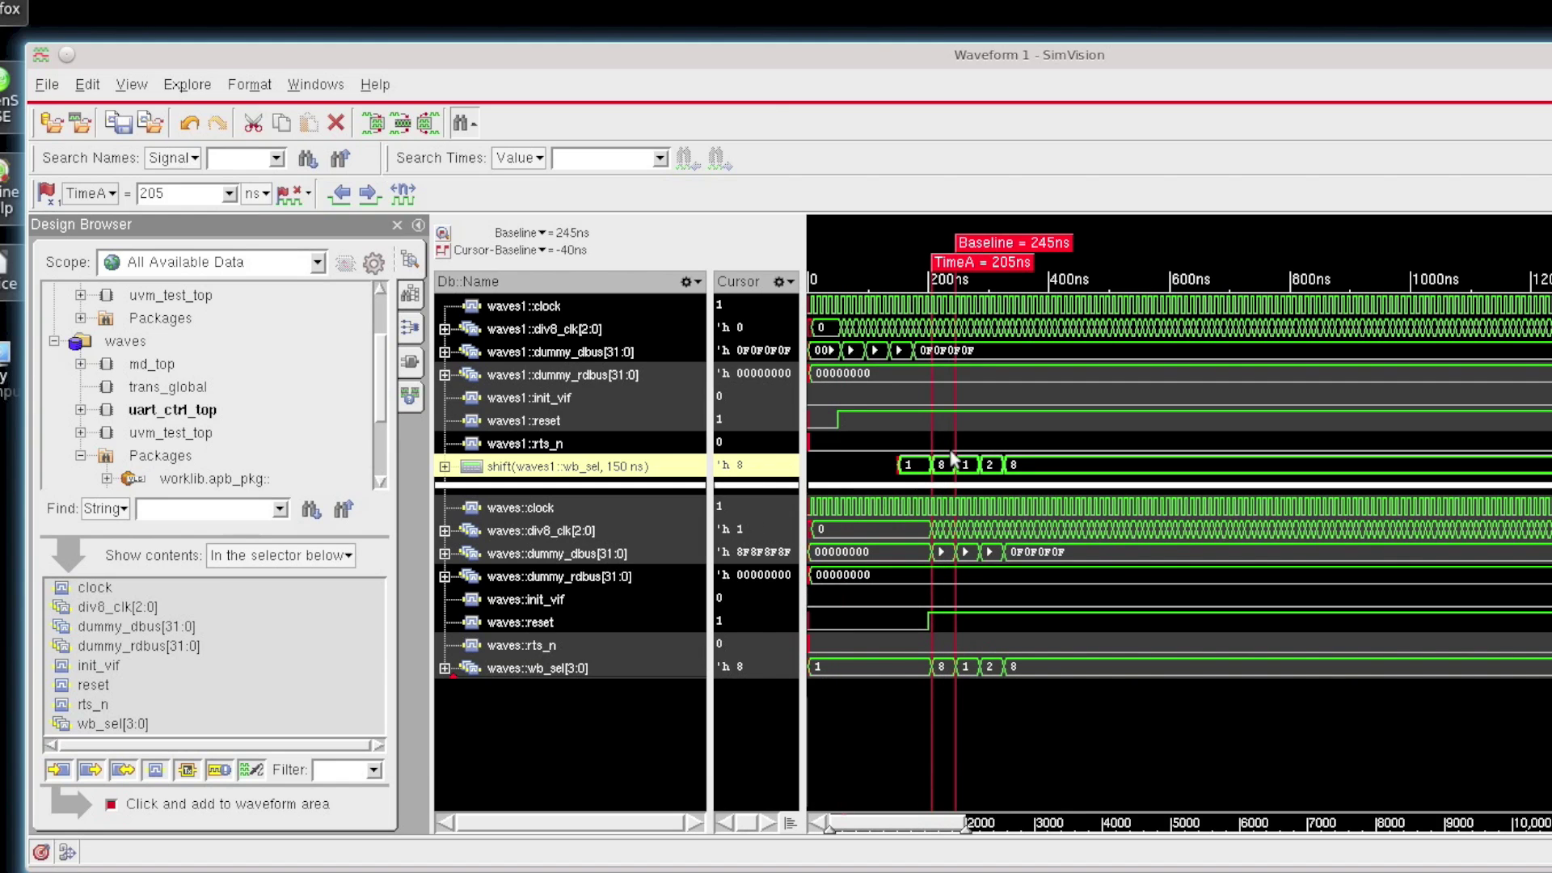
Step: Create a comparison between the shifted waves1::wb_sel and waves::wb_sel[3:0]
left_click(570, 671)
right_click(570, 670)
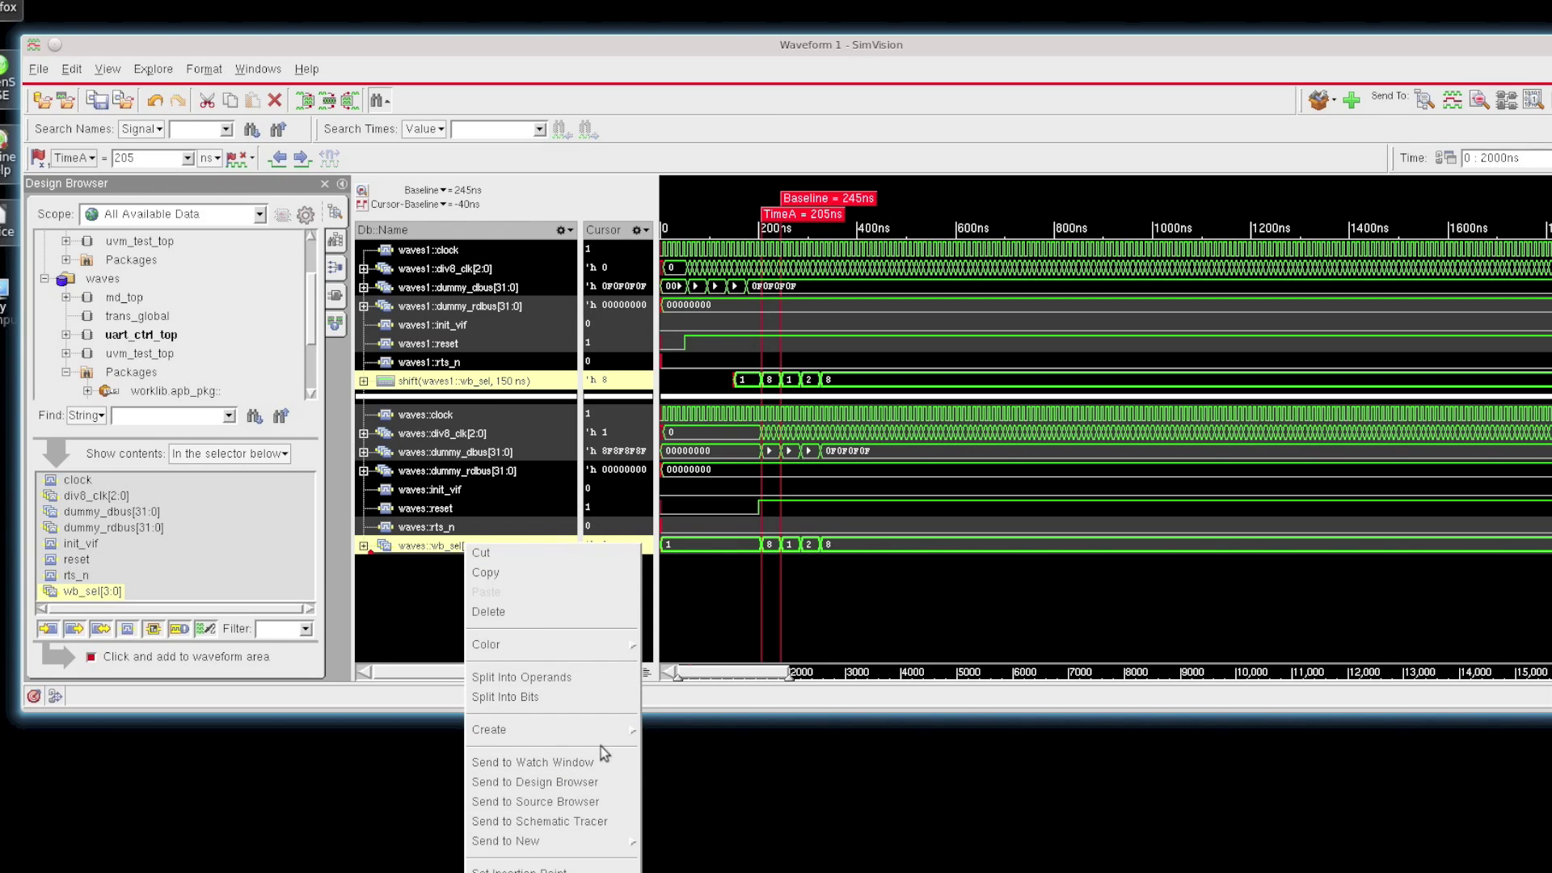
mouse_move(570, 729)
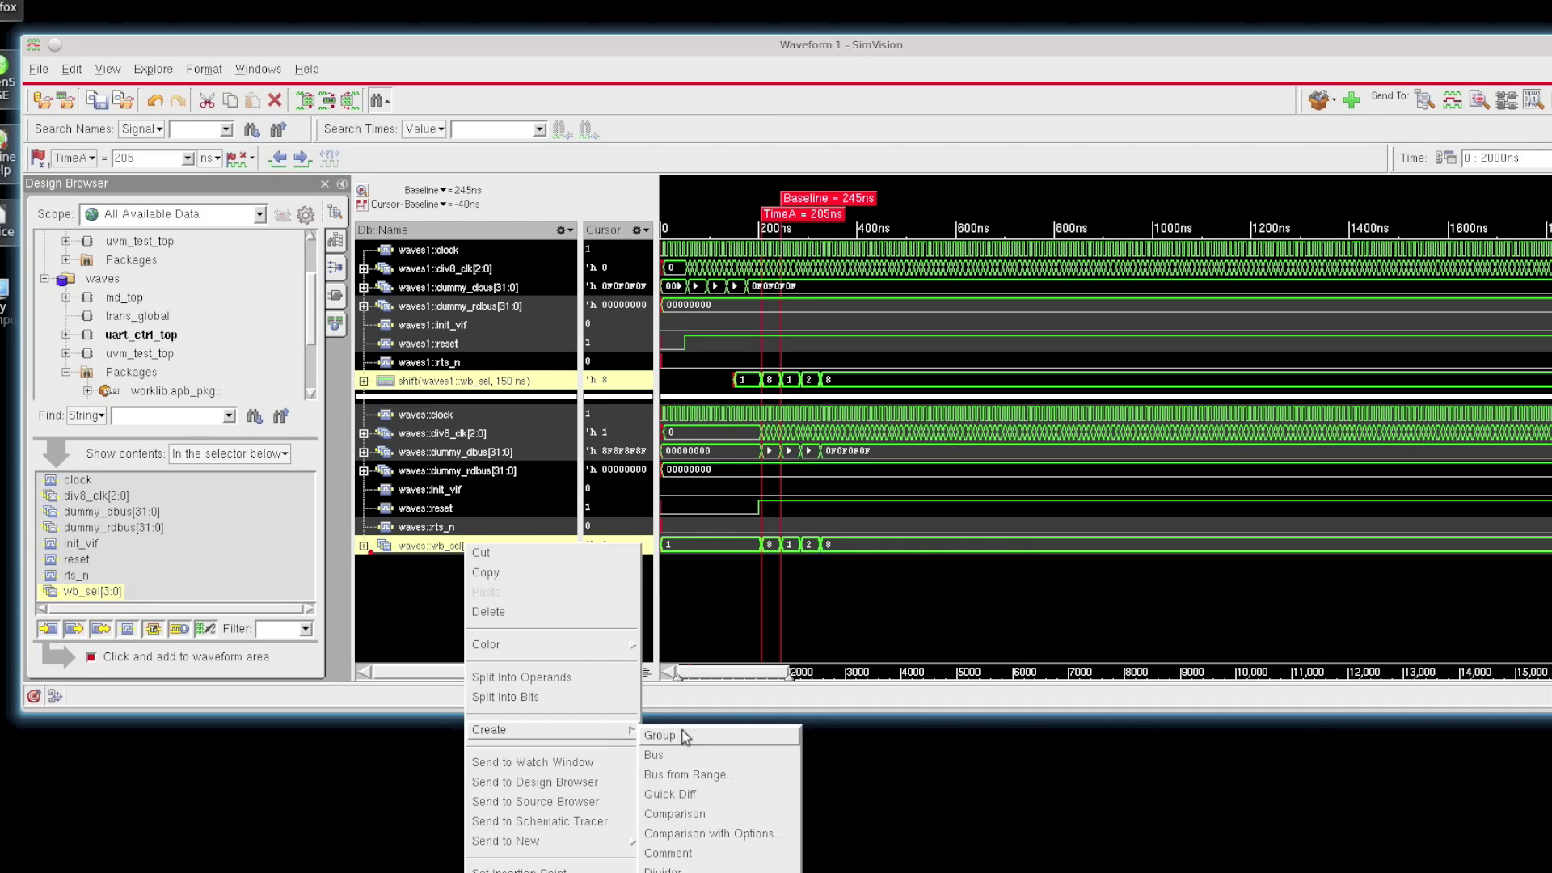
left_click(680, 814)
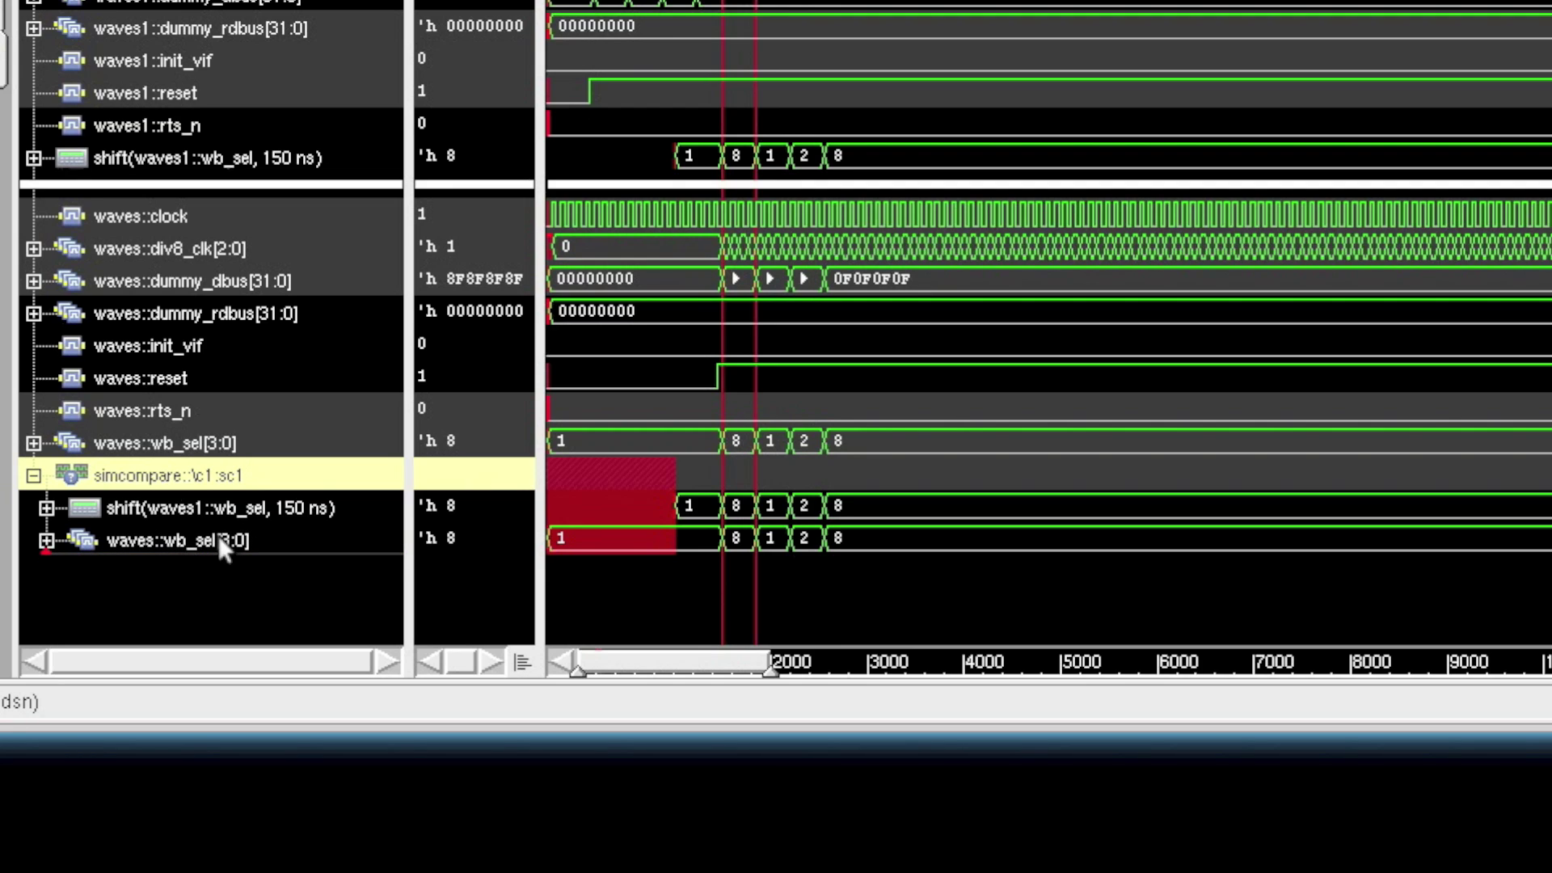
Step: Examine the mismatch region of the wb_sel comparison across the whole simulation and close up, with TimeA at 150 ns
left_click(675, 507)
right_click_drag(1138, 555, 1018, 558)
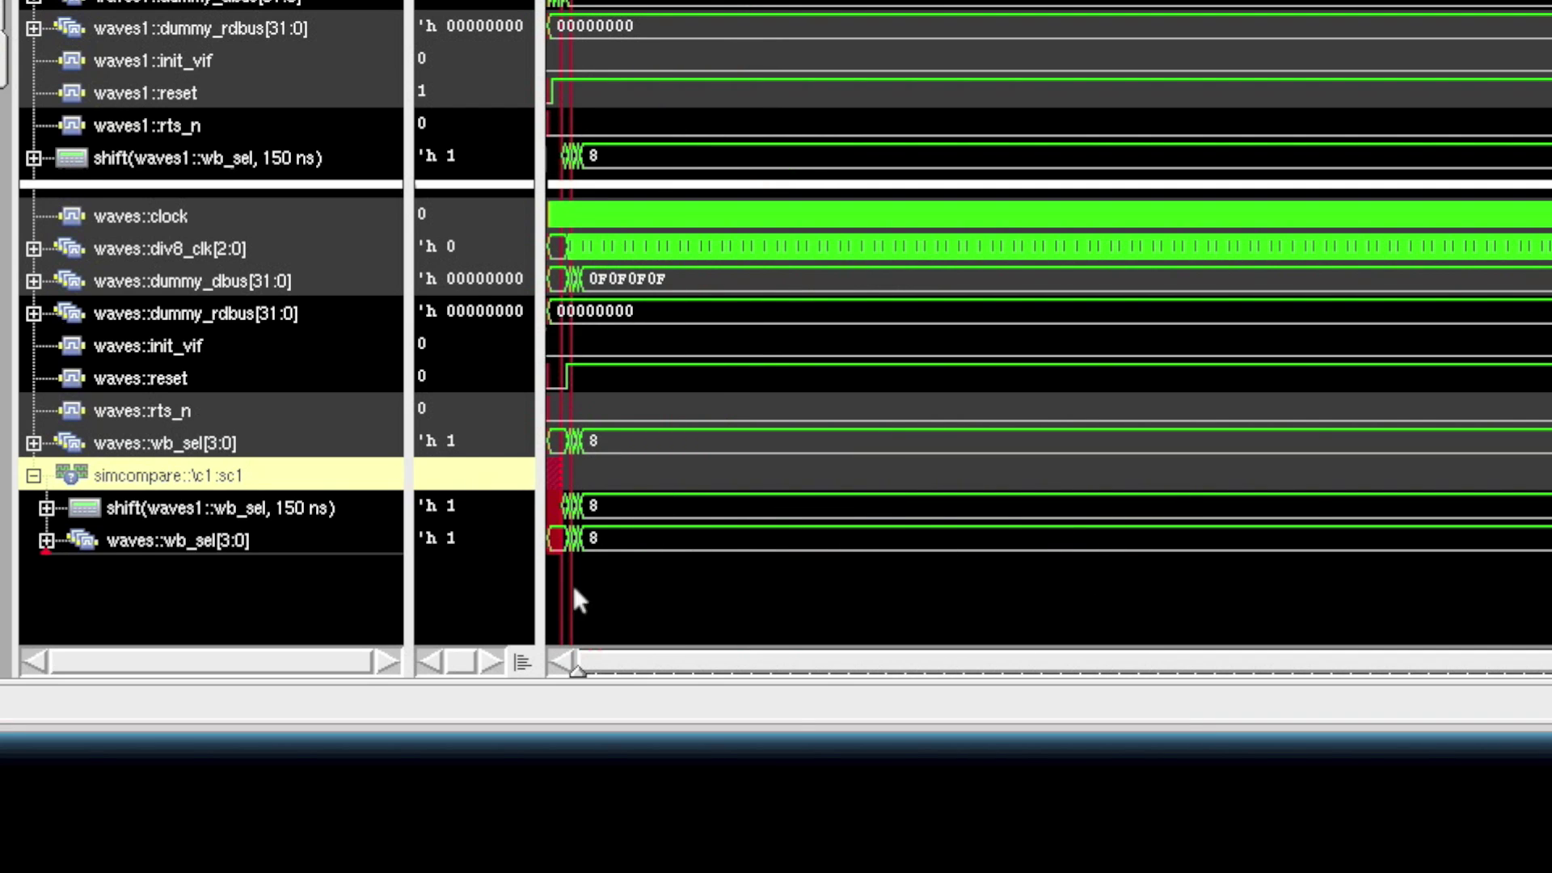
middle_click_drag(604, 569, 536, 564)
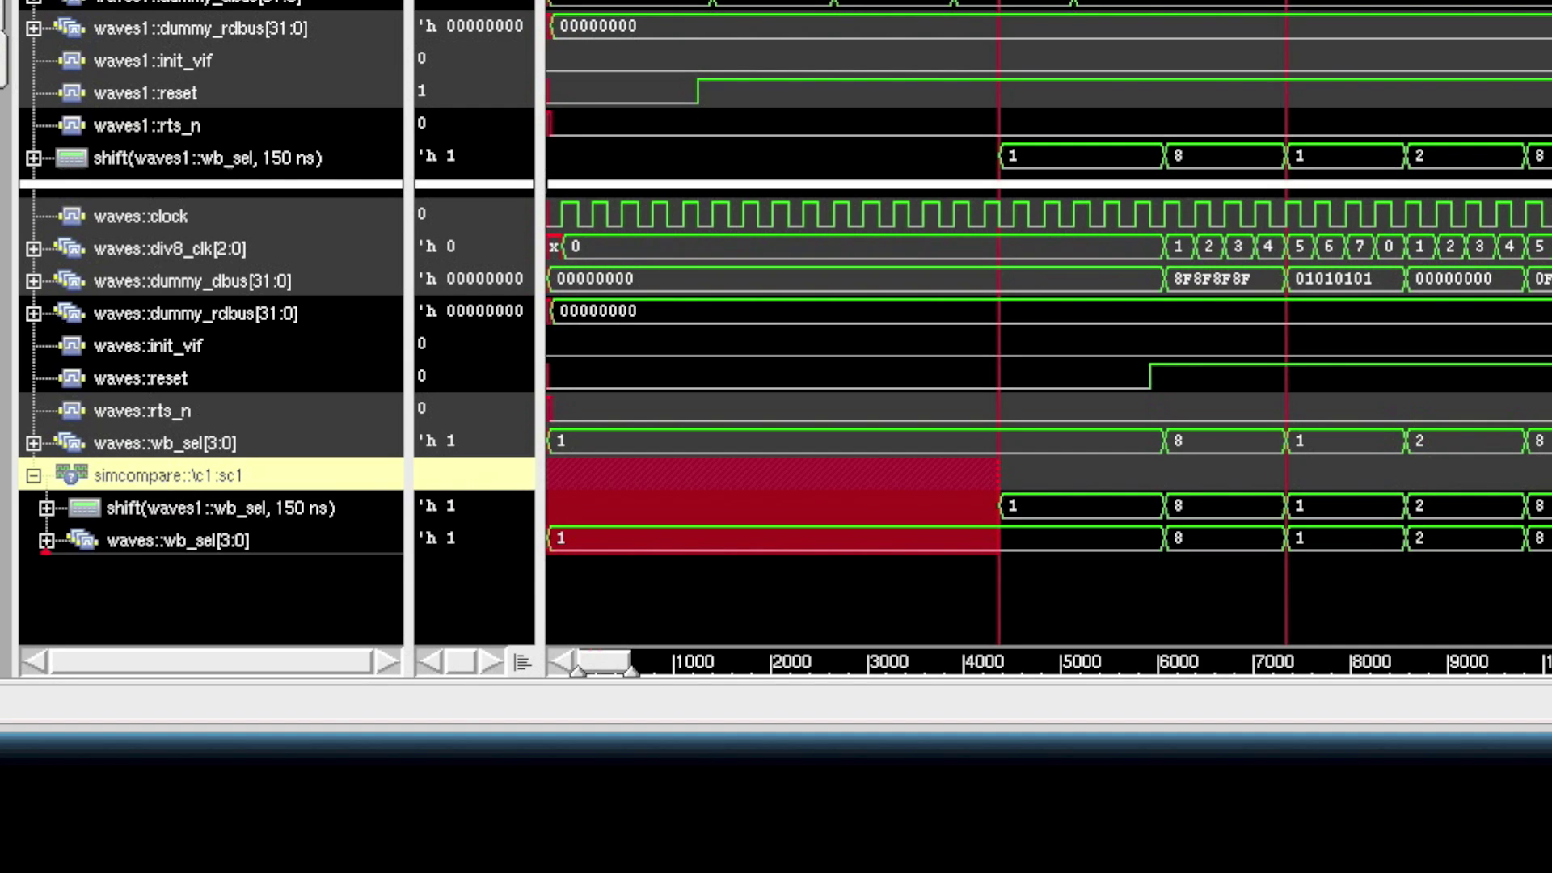
Step: Open the SimCompare Manager, move it over the waveform window and enlarge it to show the full comparison list
left_click(266, 59)
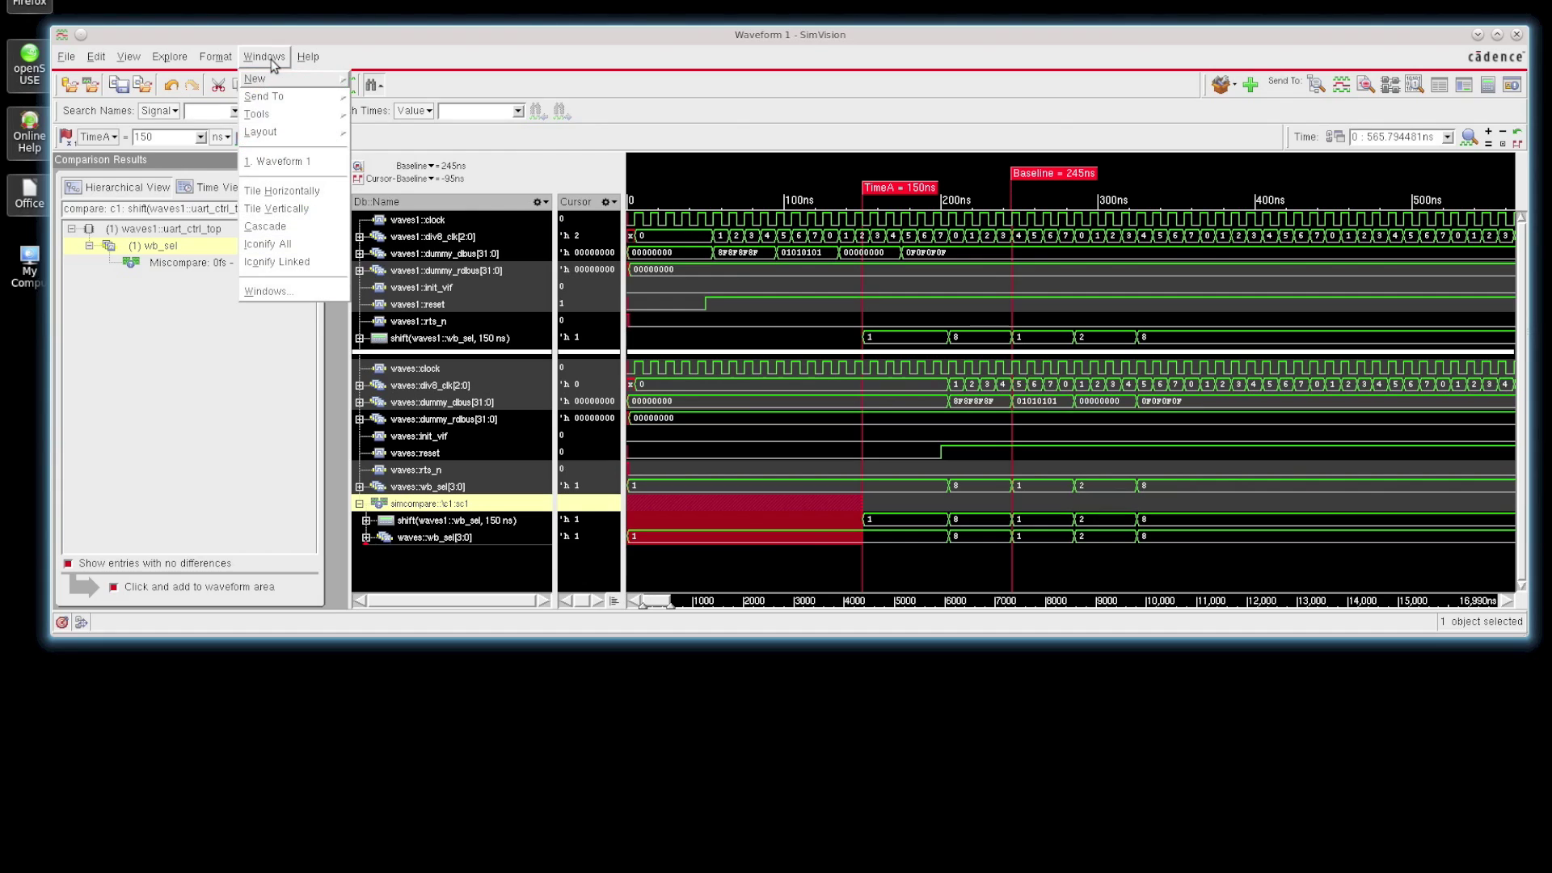
mouse_move(257, 114)
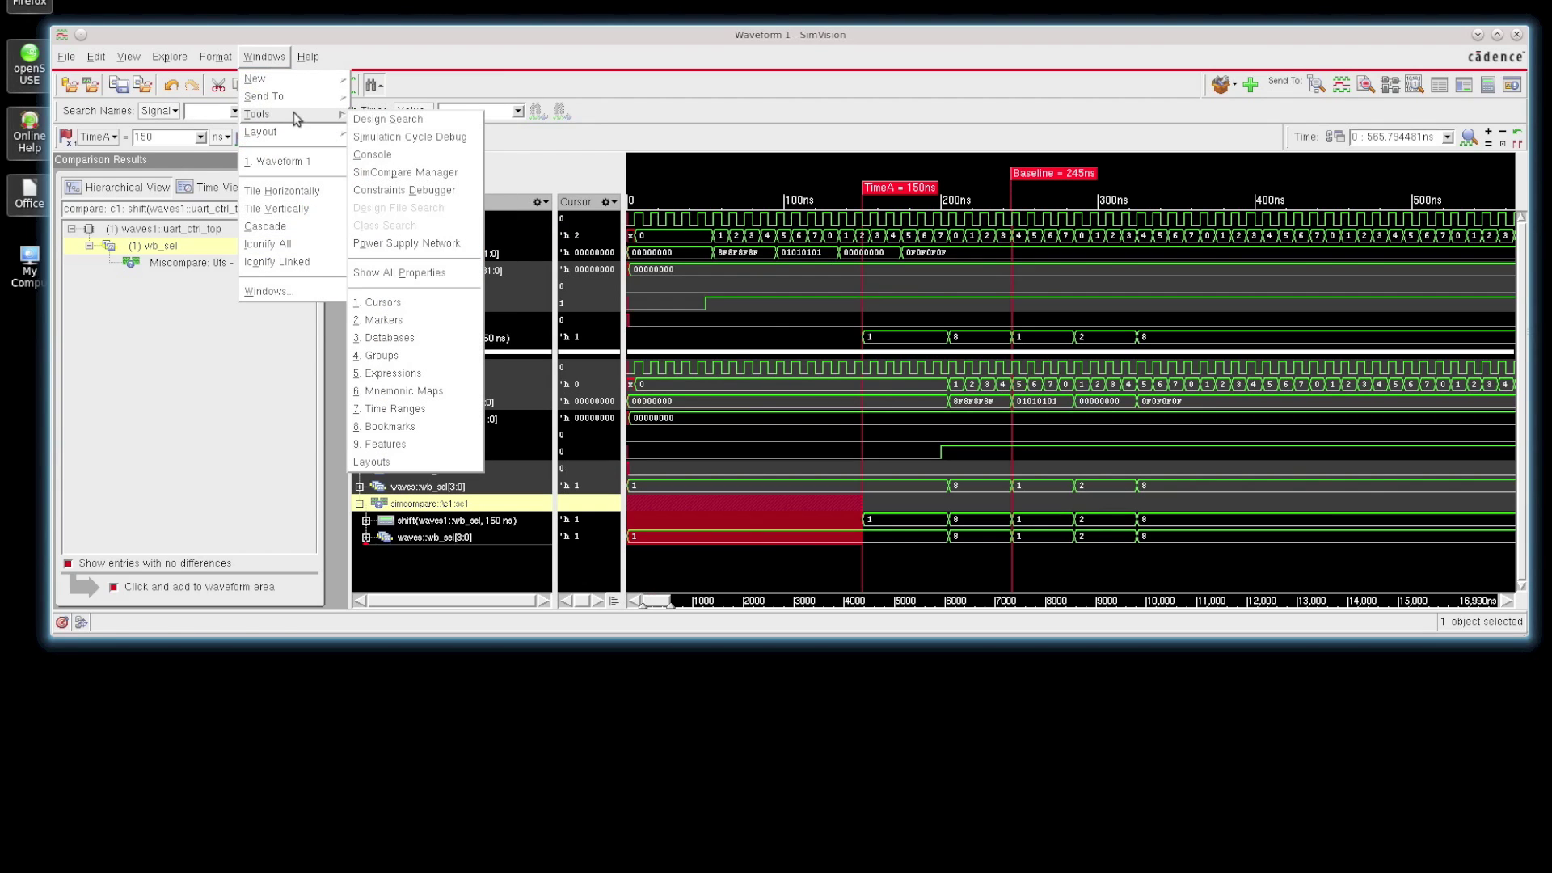
left_click(397, 171)
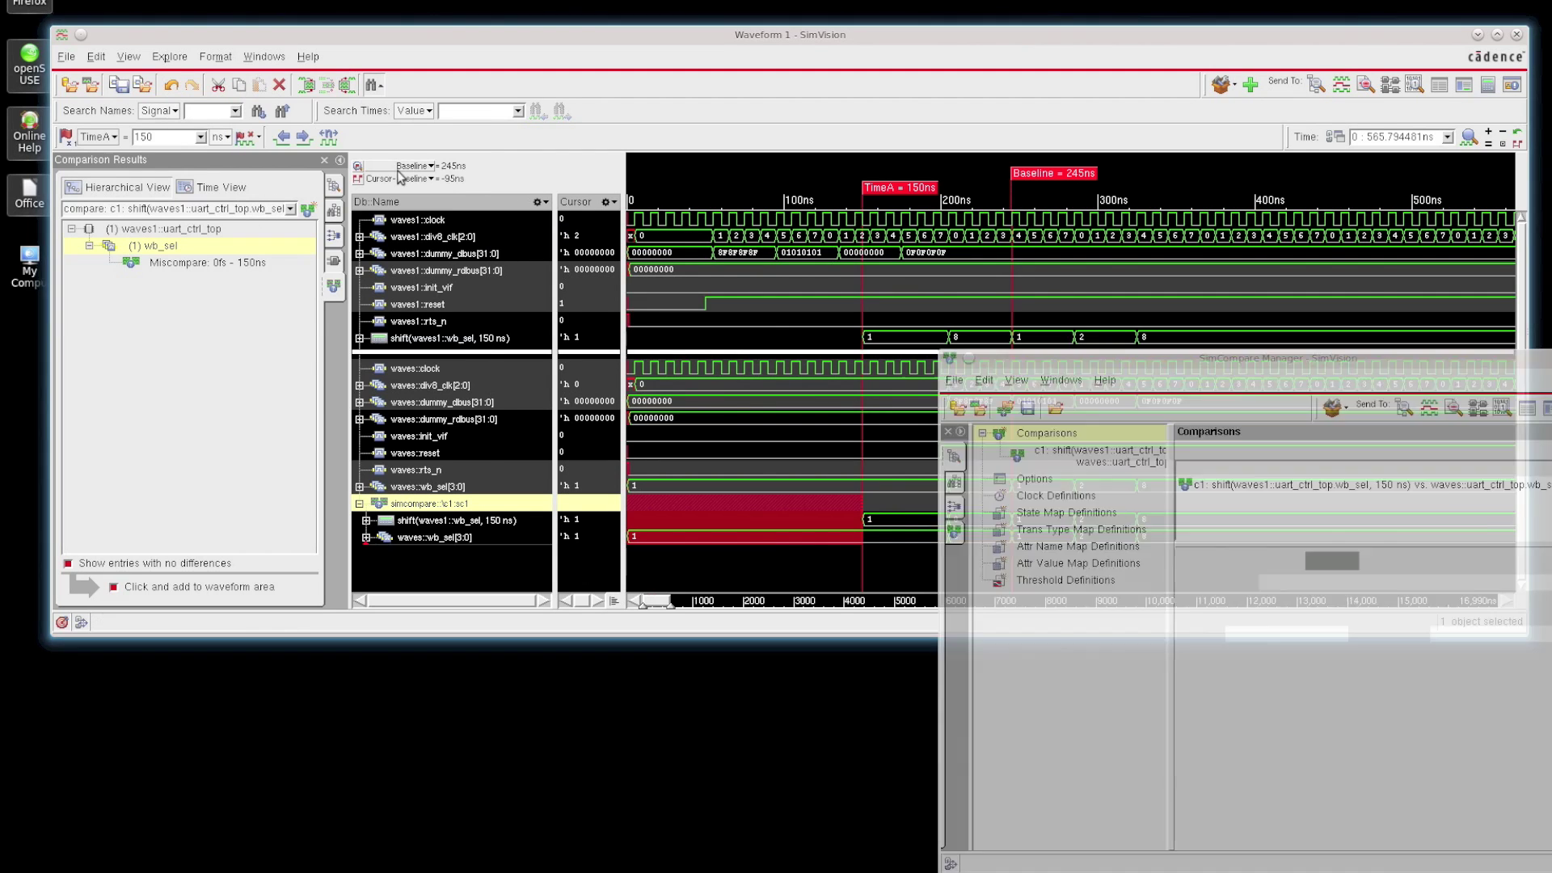
left_click_drag(1208, 370, 903, 191)
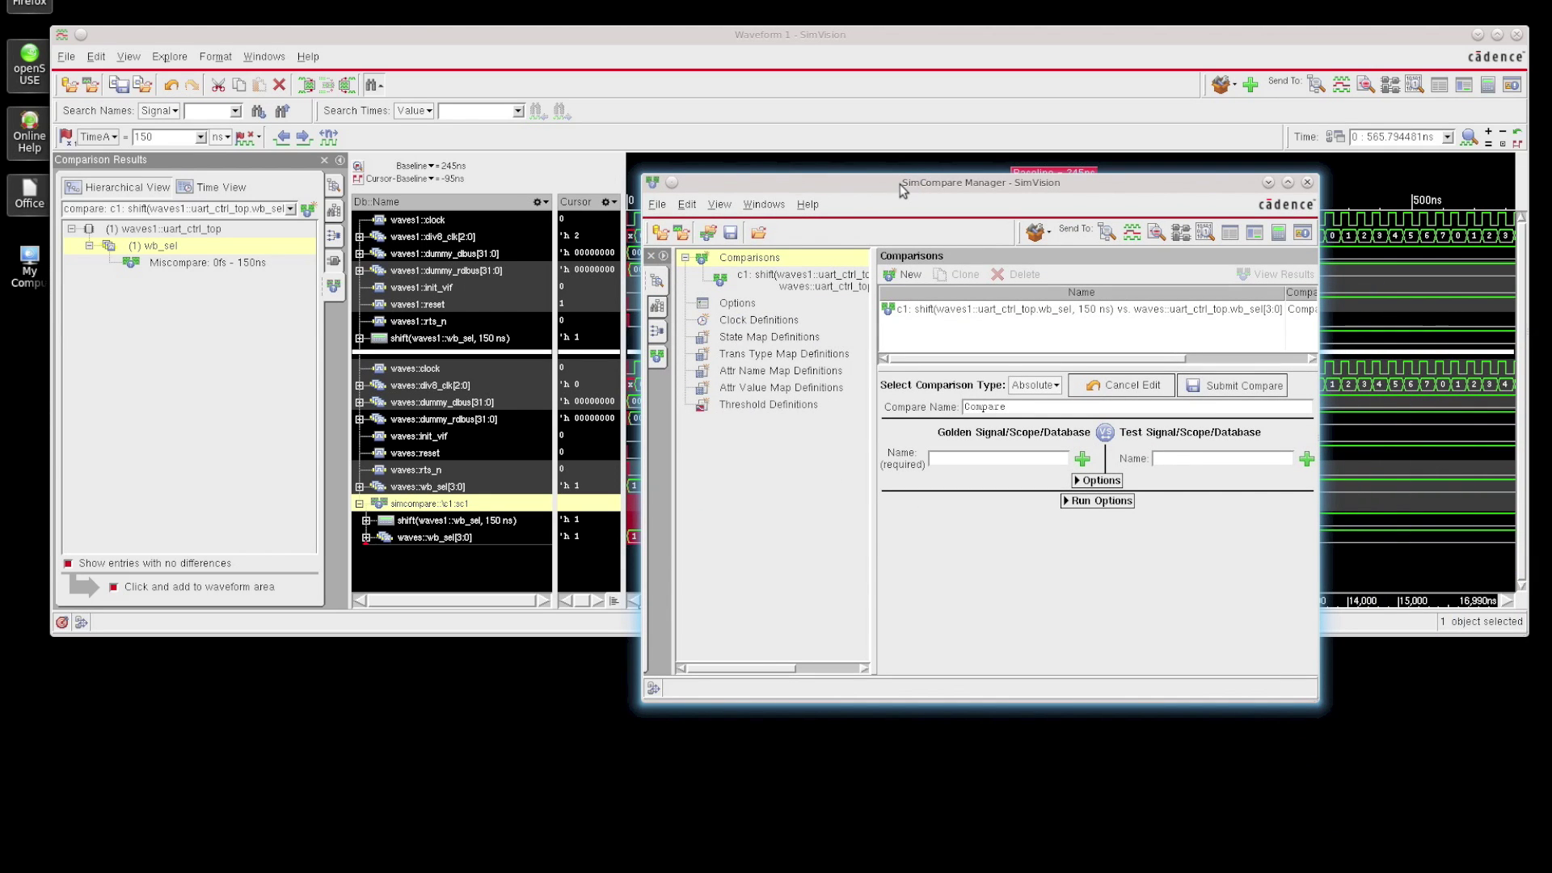
left_click_drag(905, 188, 834, 152)
left_click_drag(939, 153, 789, 116)
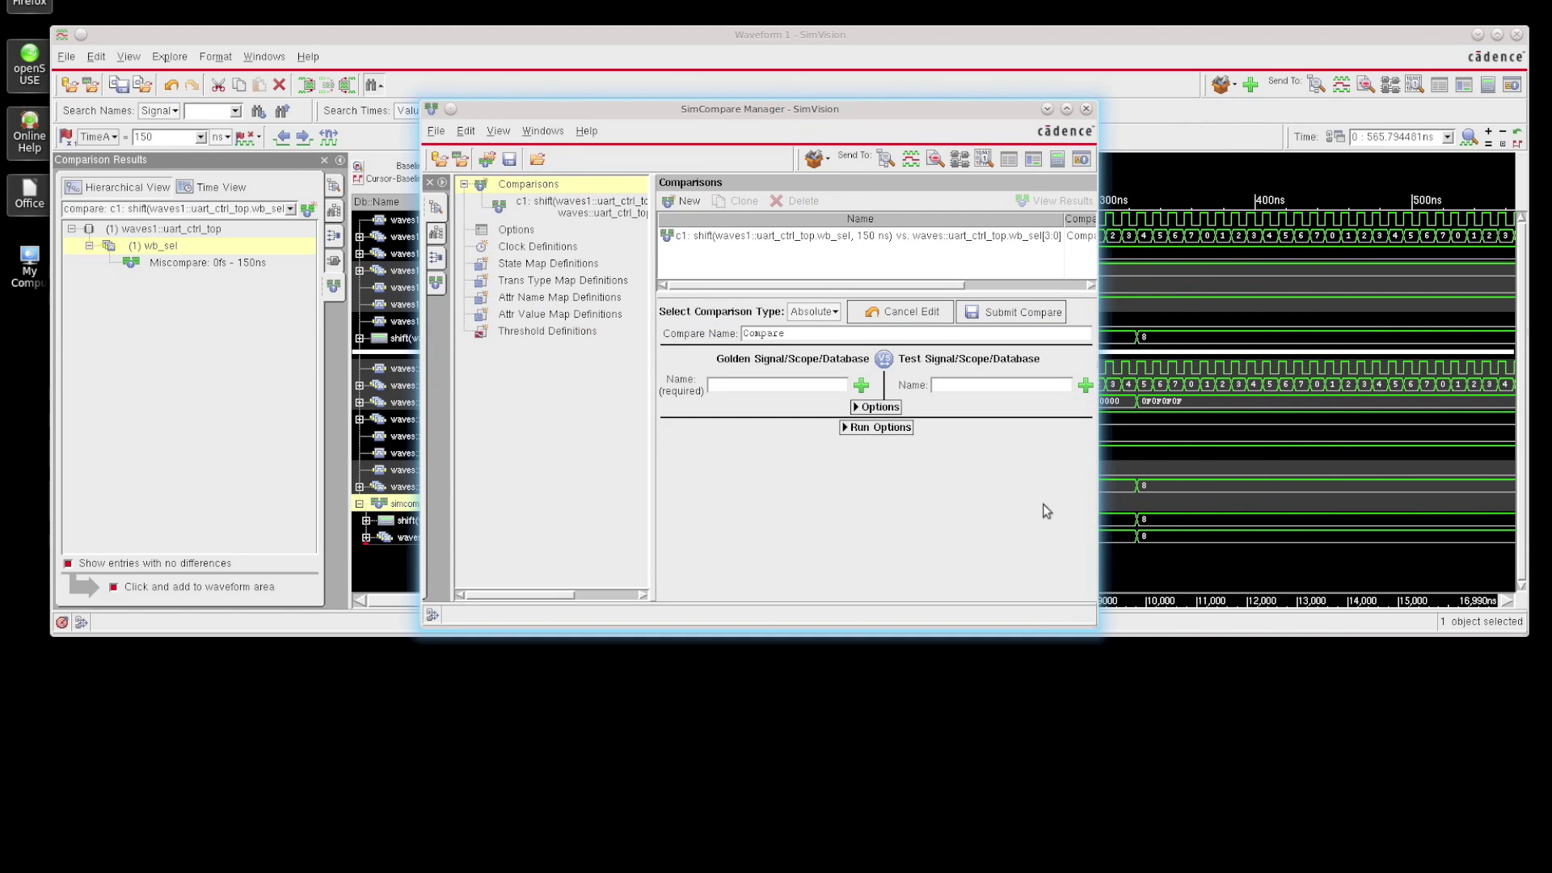
left_click_drag(1335, 706, 1342, 708)
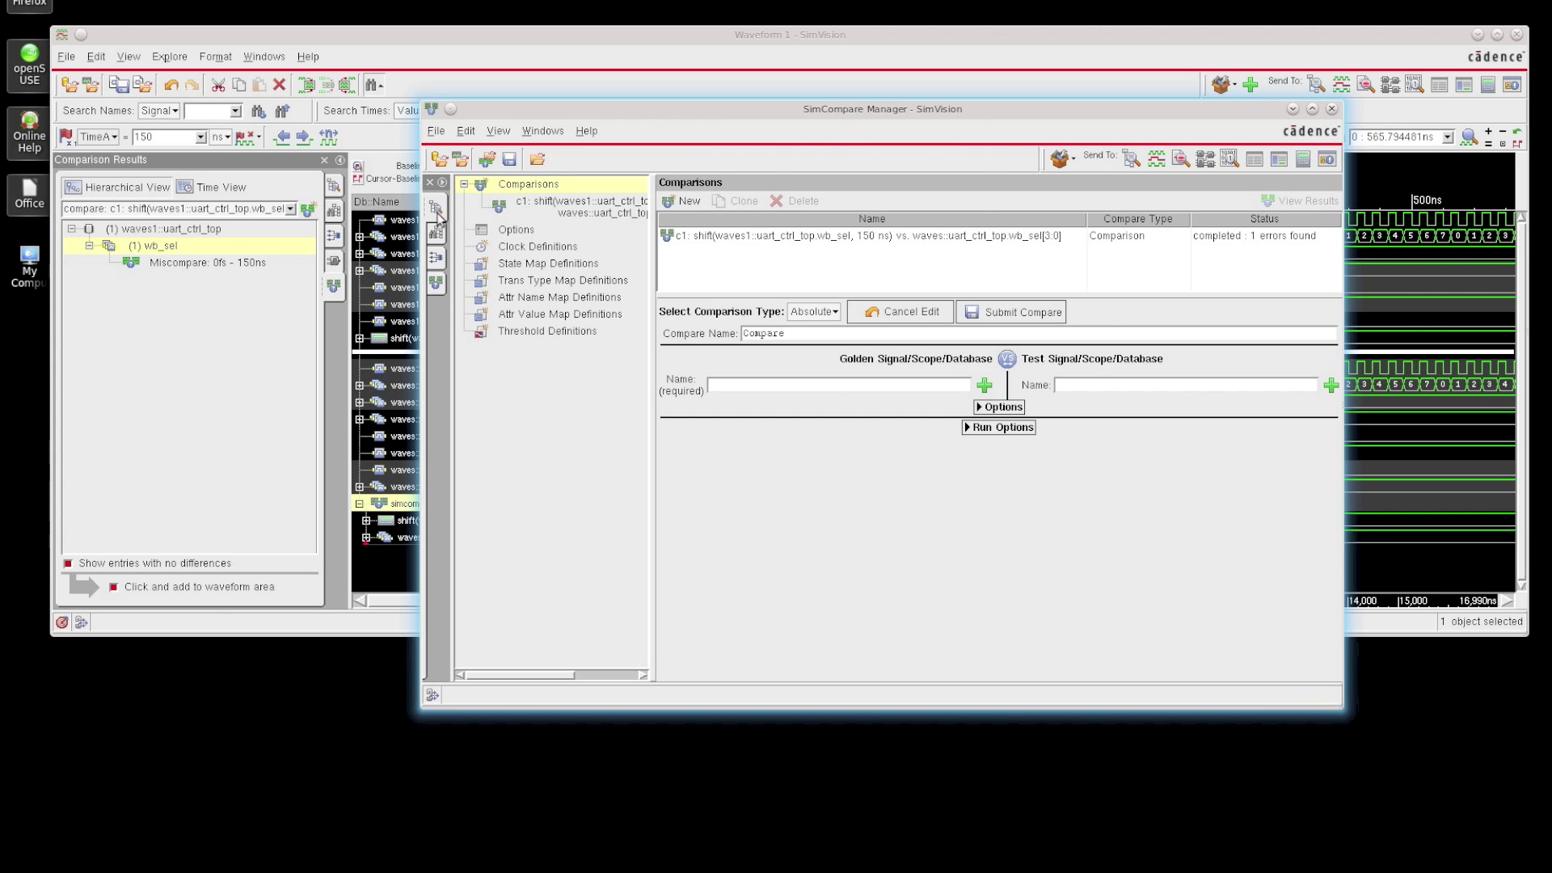
Step: Show the Design Browser in the SimCompare Manager, and reposition and enlarge the window to fit it
left_click(442, 187)
left_click_drag(500, 113, 223, 61)
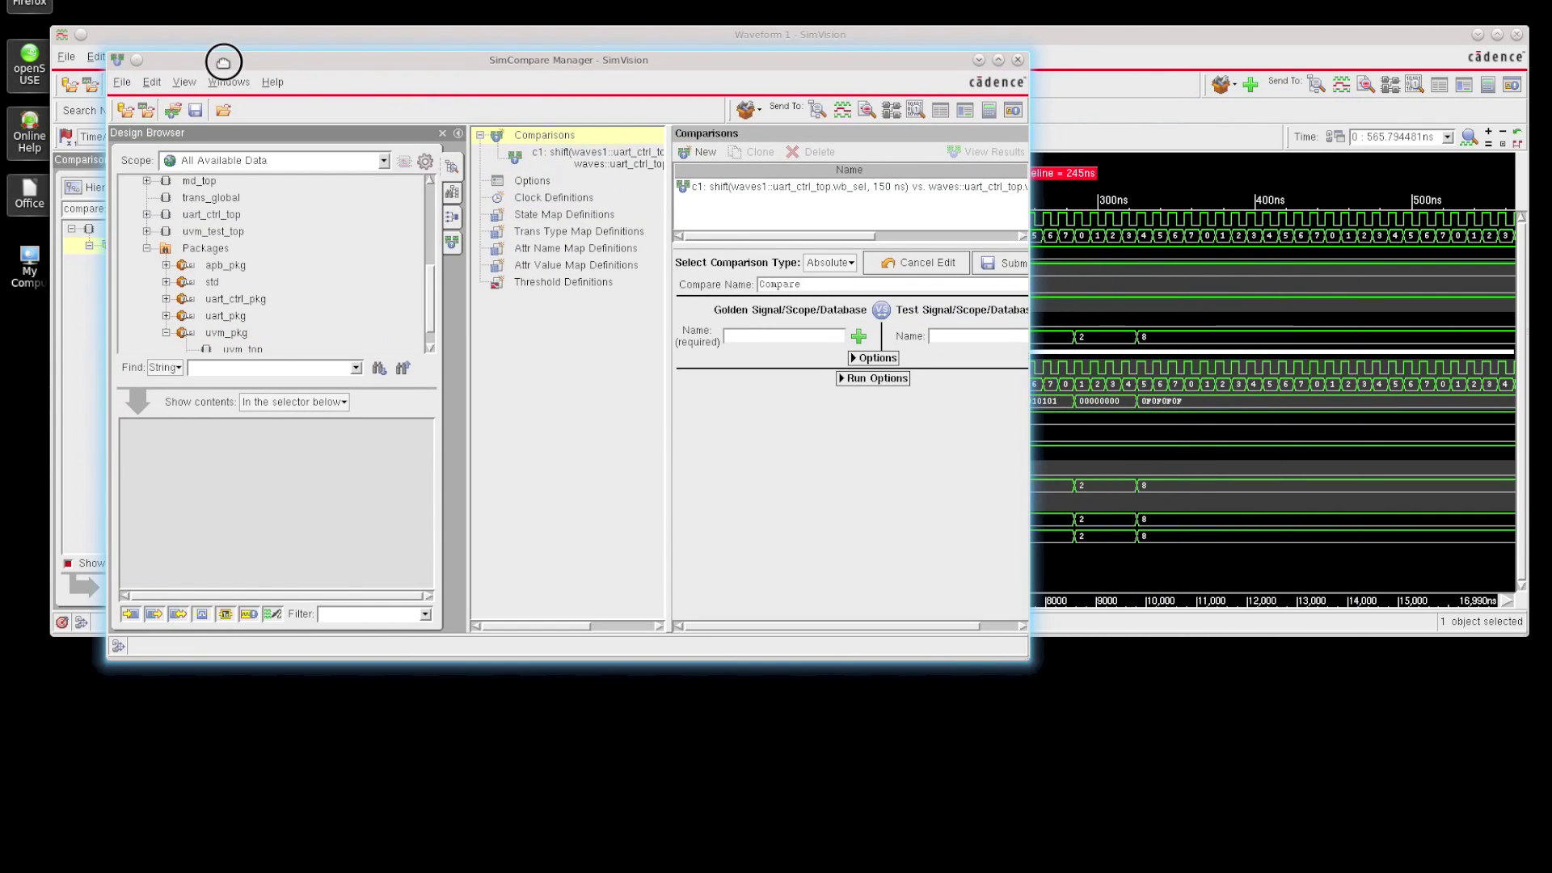
left_click_drag(1021, 657, 1334, 720)
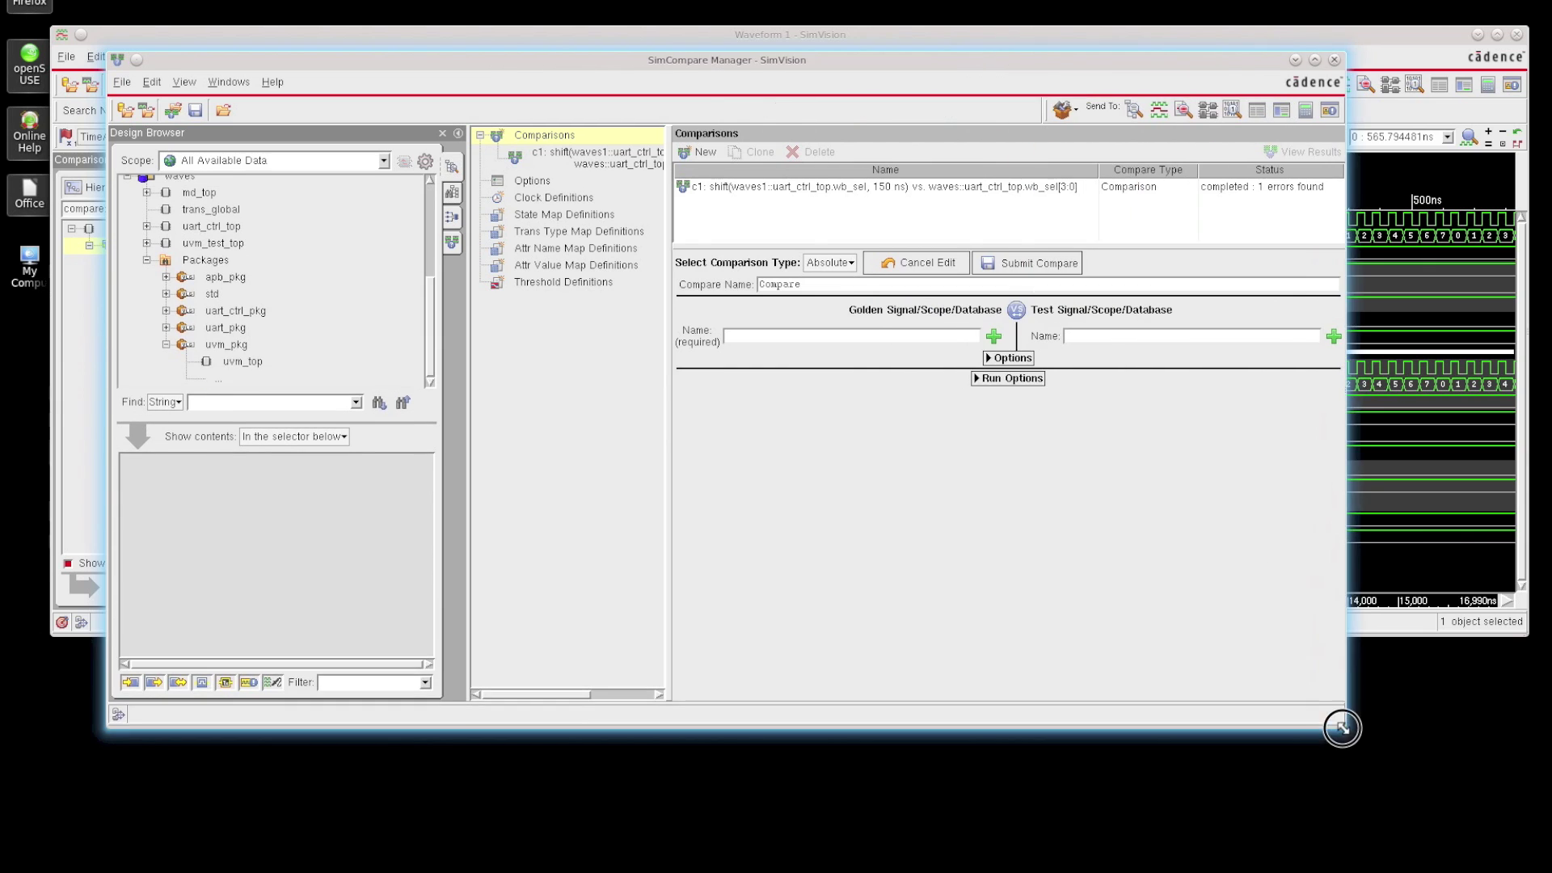
Step: Collapse the Packages branches under the waves1 and waves databases in the Design Browser
left_click(88, 265)
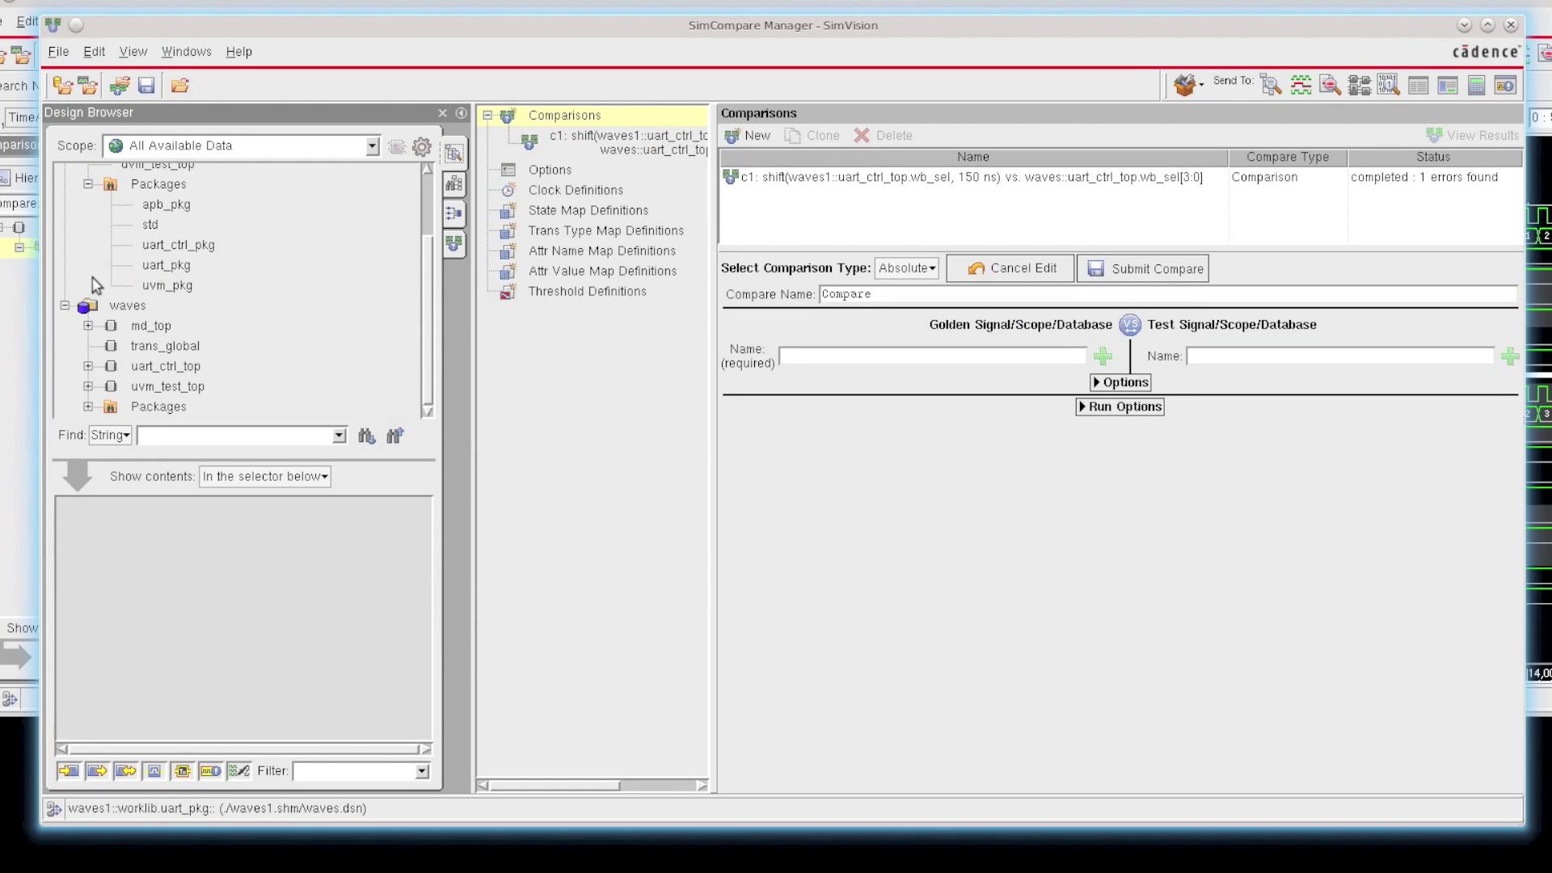
left_click(88, 406)
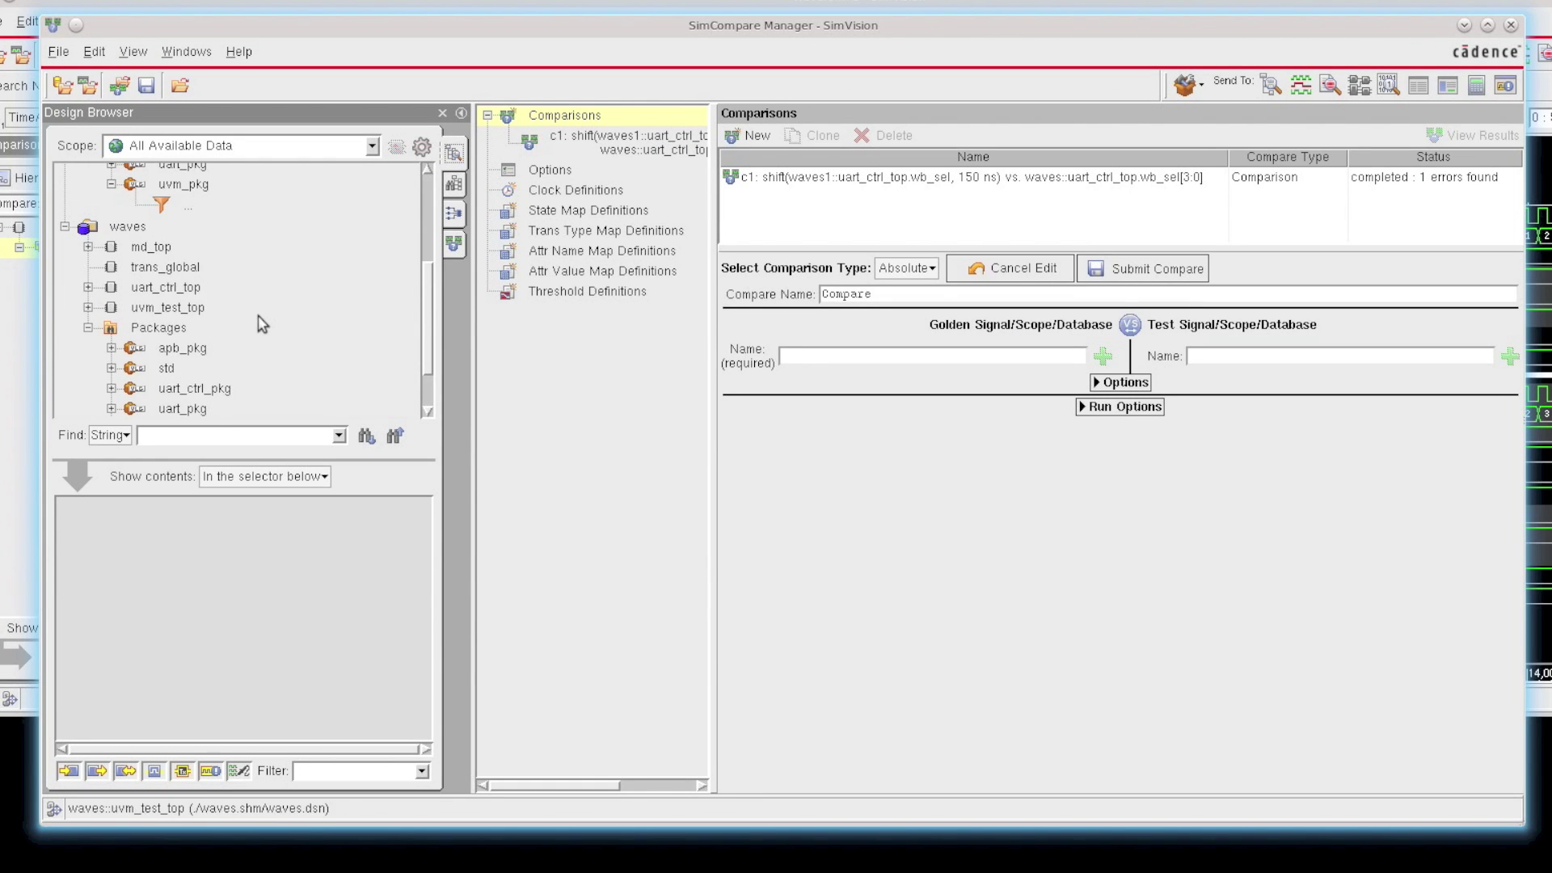
left_click(89, 333)
left_click(142, 308)
scroll(150, 318, "up", 3)
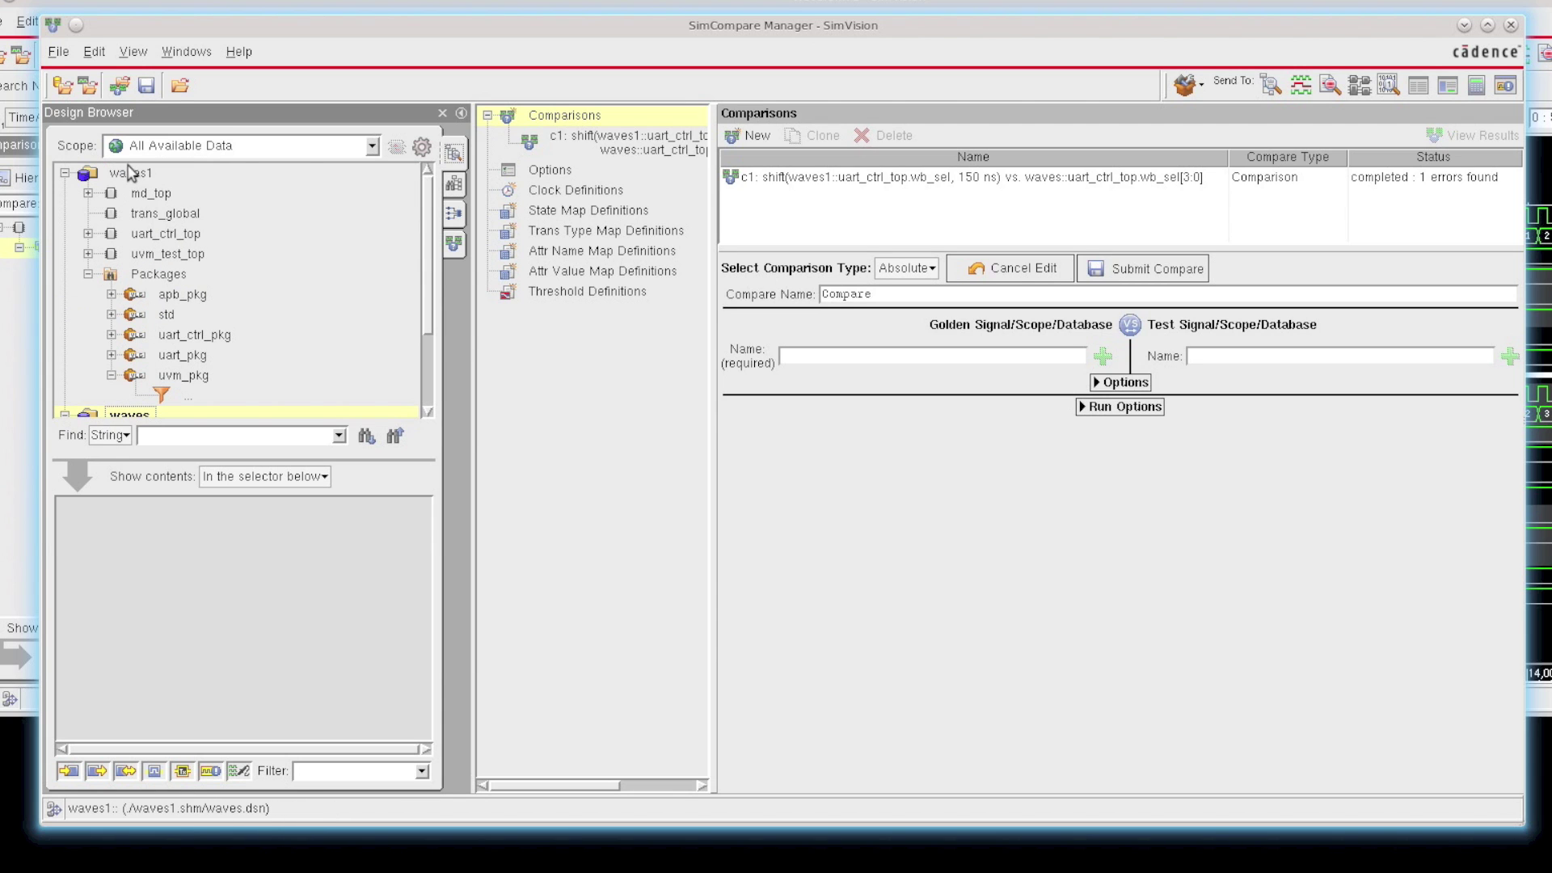
left_click(88, 274)
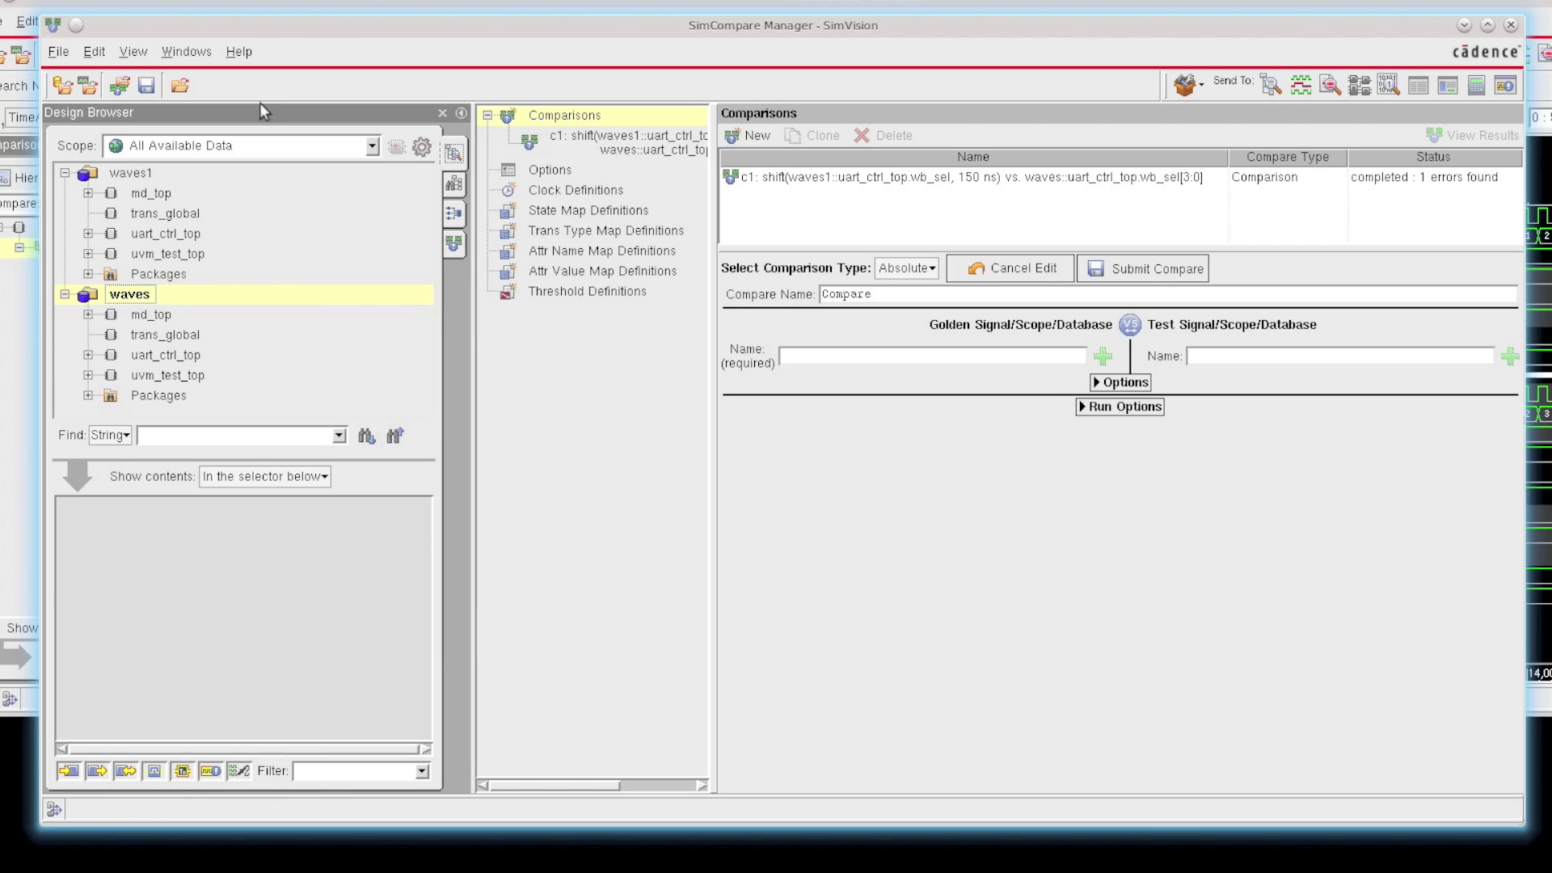
left_click_drag(270, 30, 247, 20)
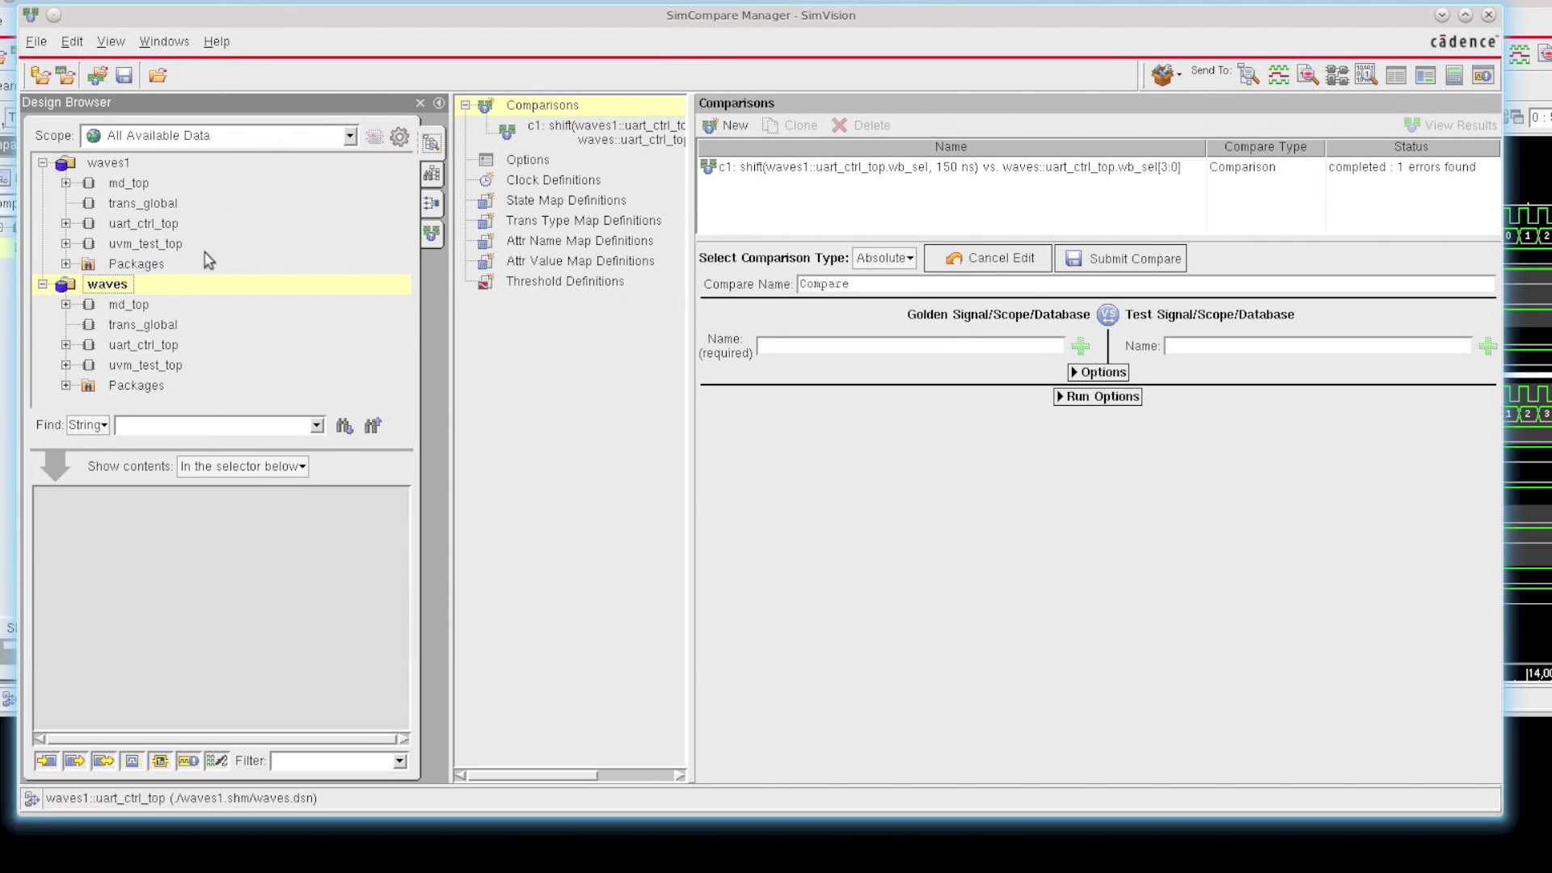
Step: Set the uart_dut scope under waves1::uart_ctrl_top as the golden scope of the new comparison
double_click(132, 245)
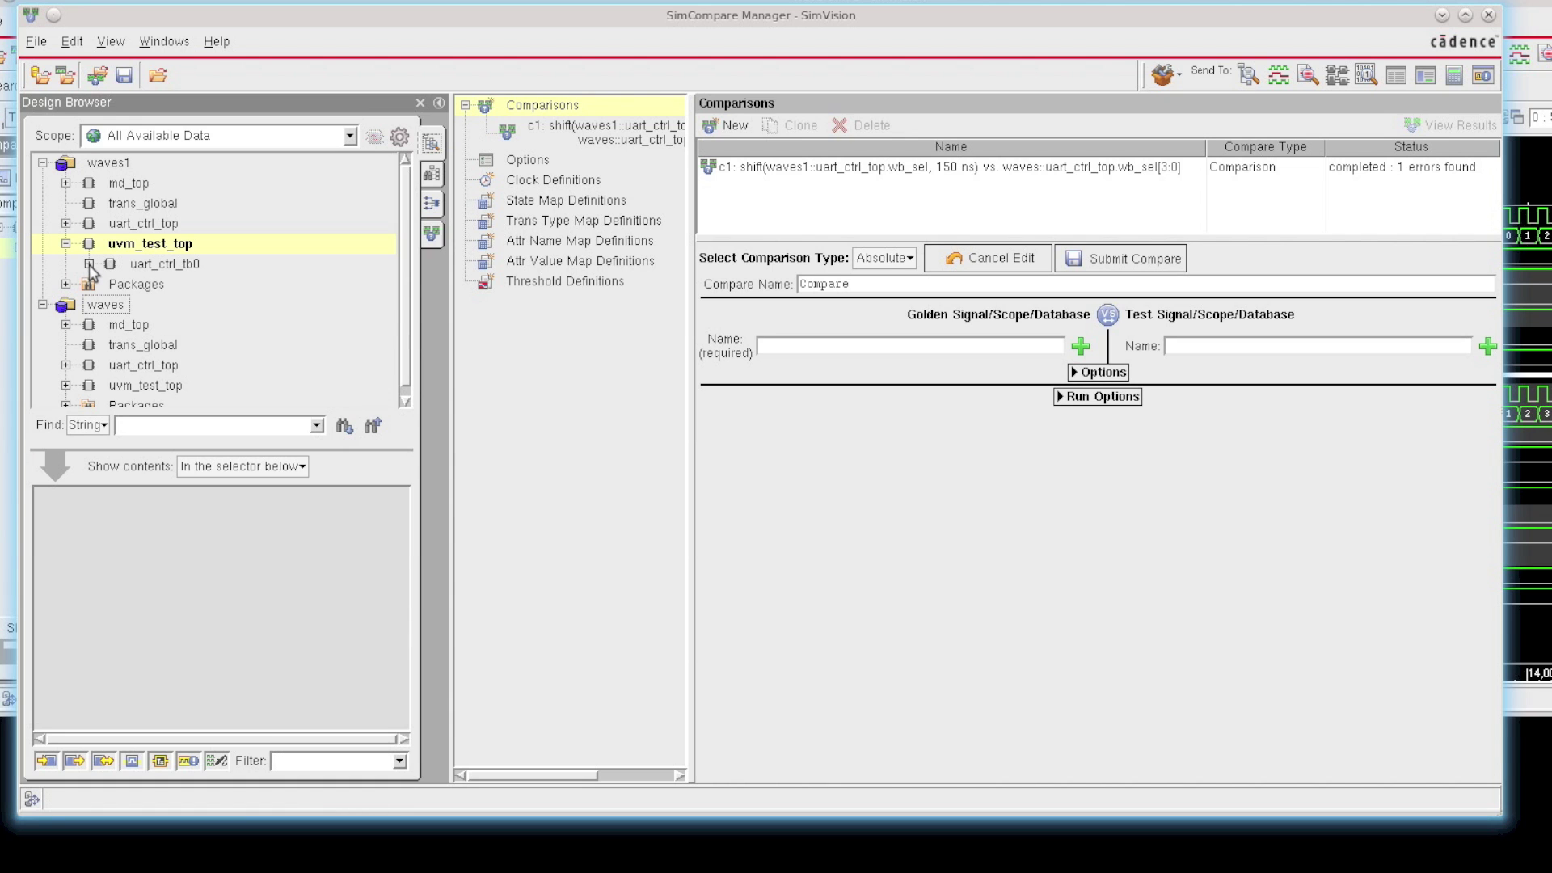
left_click(67, 244)
left_click(67, 223)
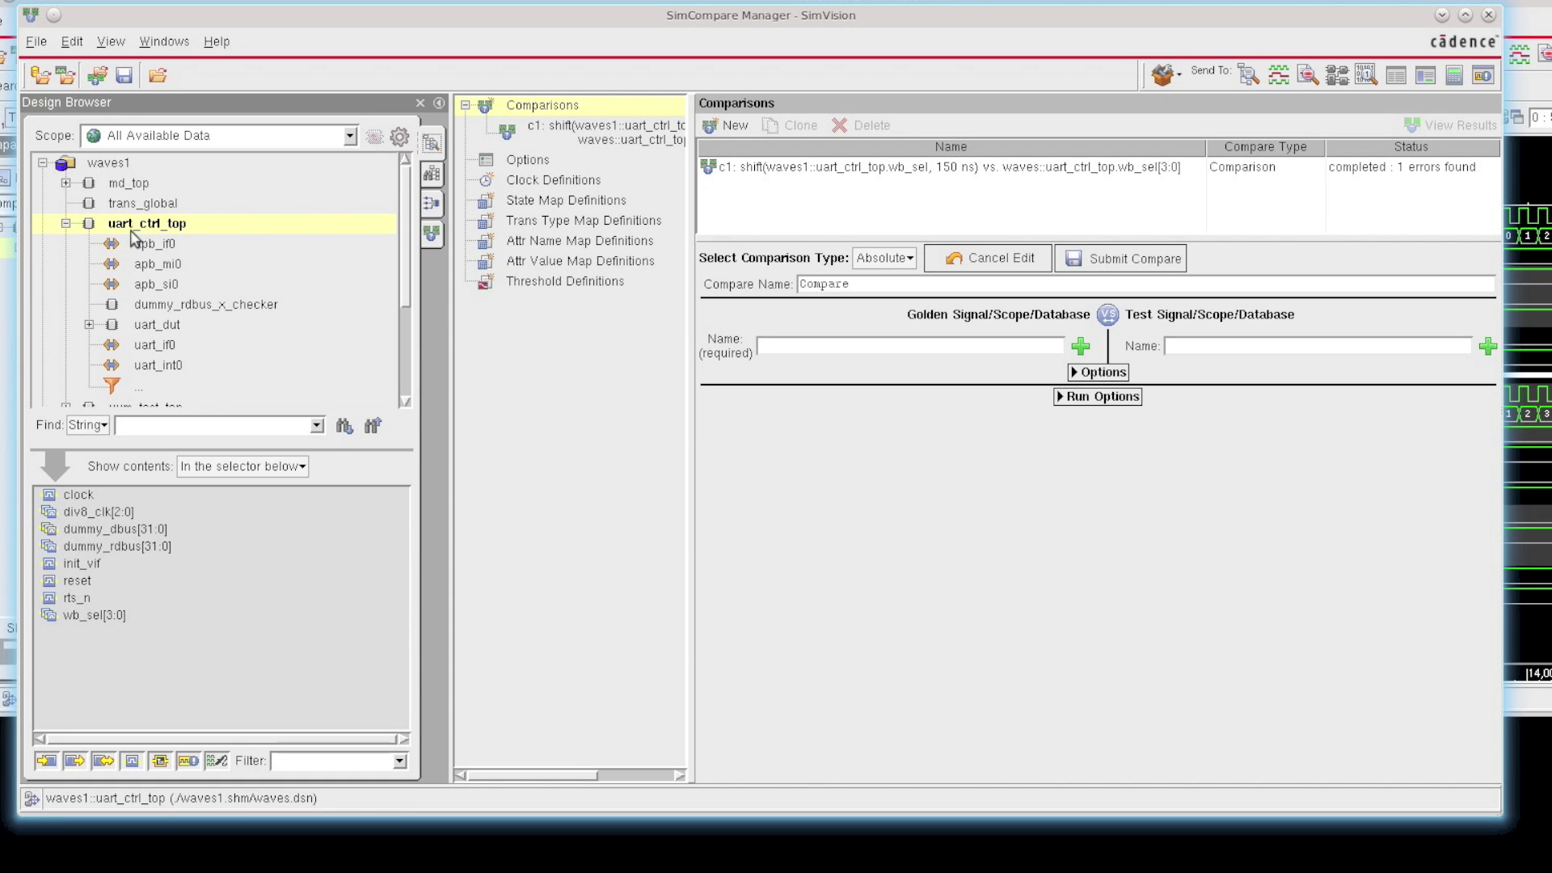
left_click(161, 326)
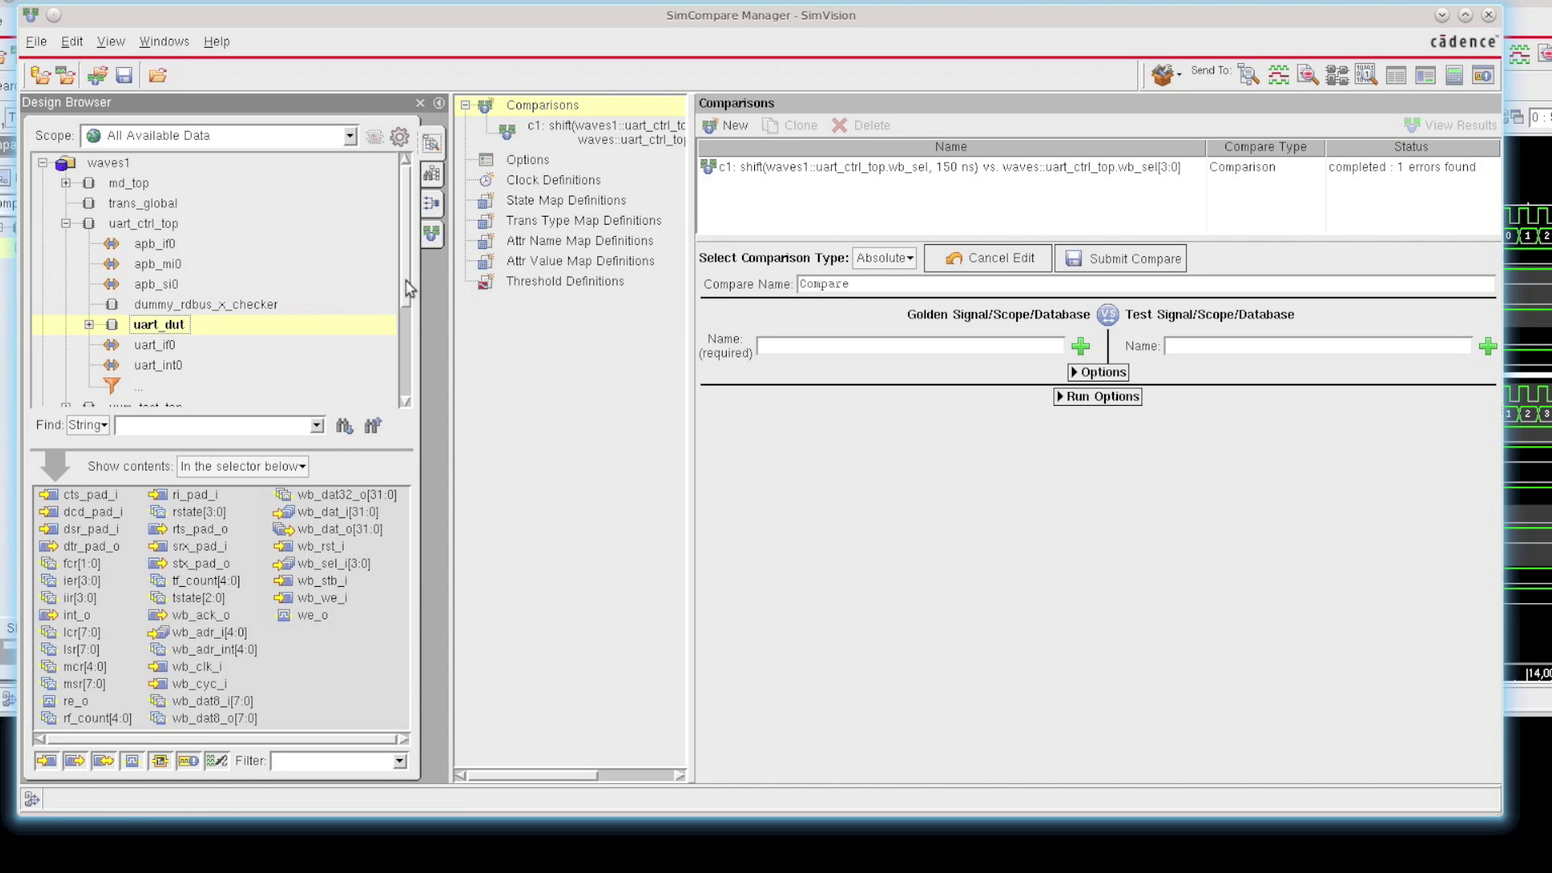
left_click(406, 374)
left_click(403, 244)
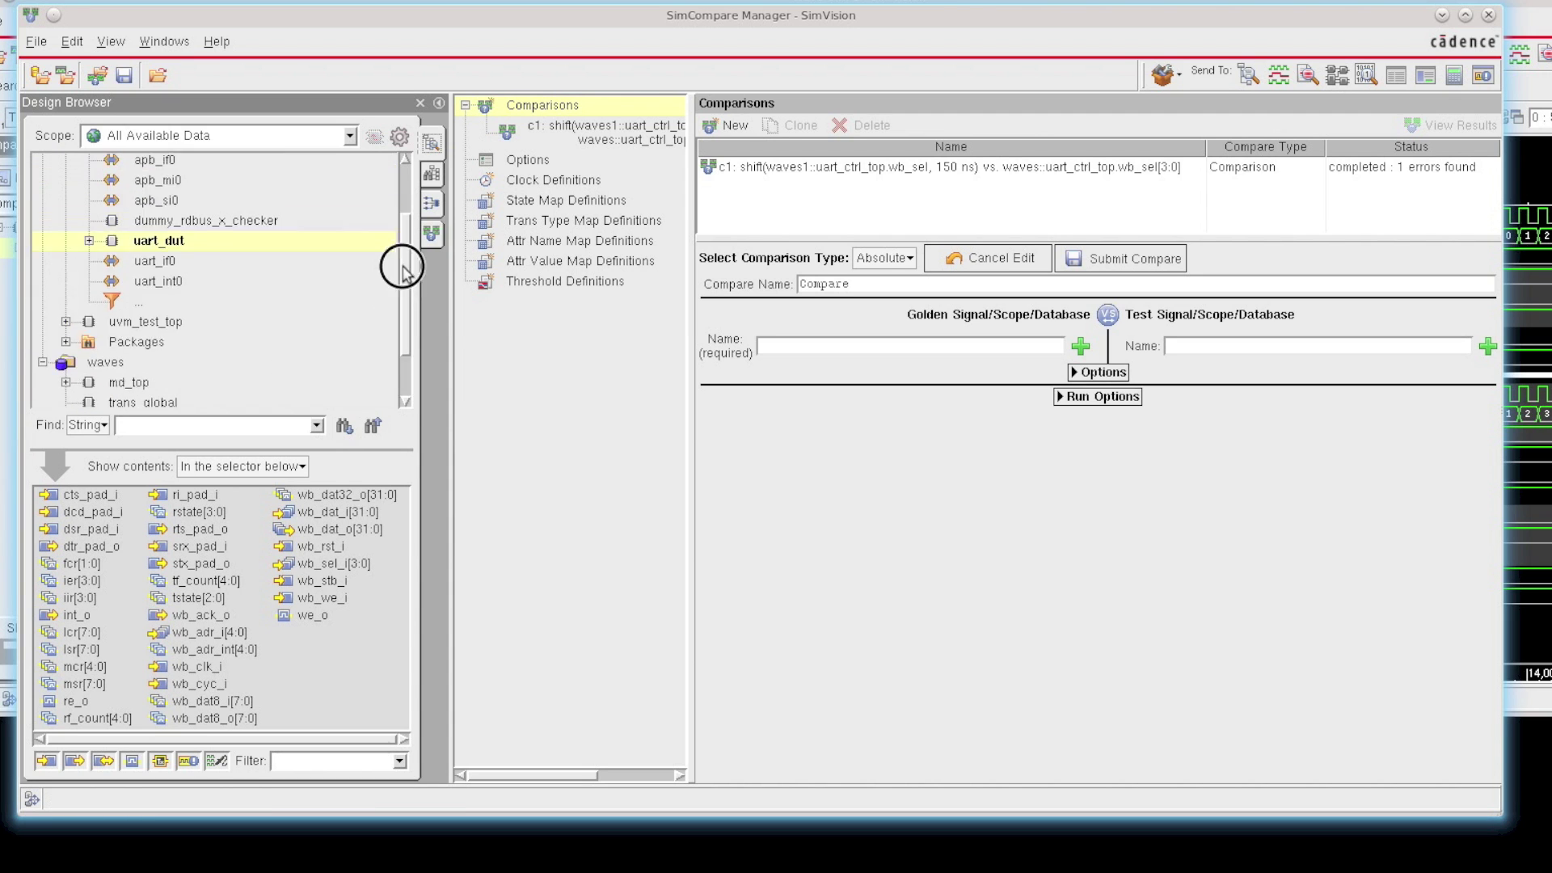
left_click_drag(403, 241, 403, 228)
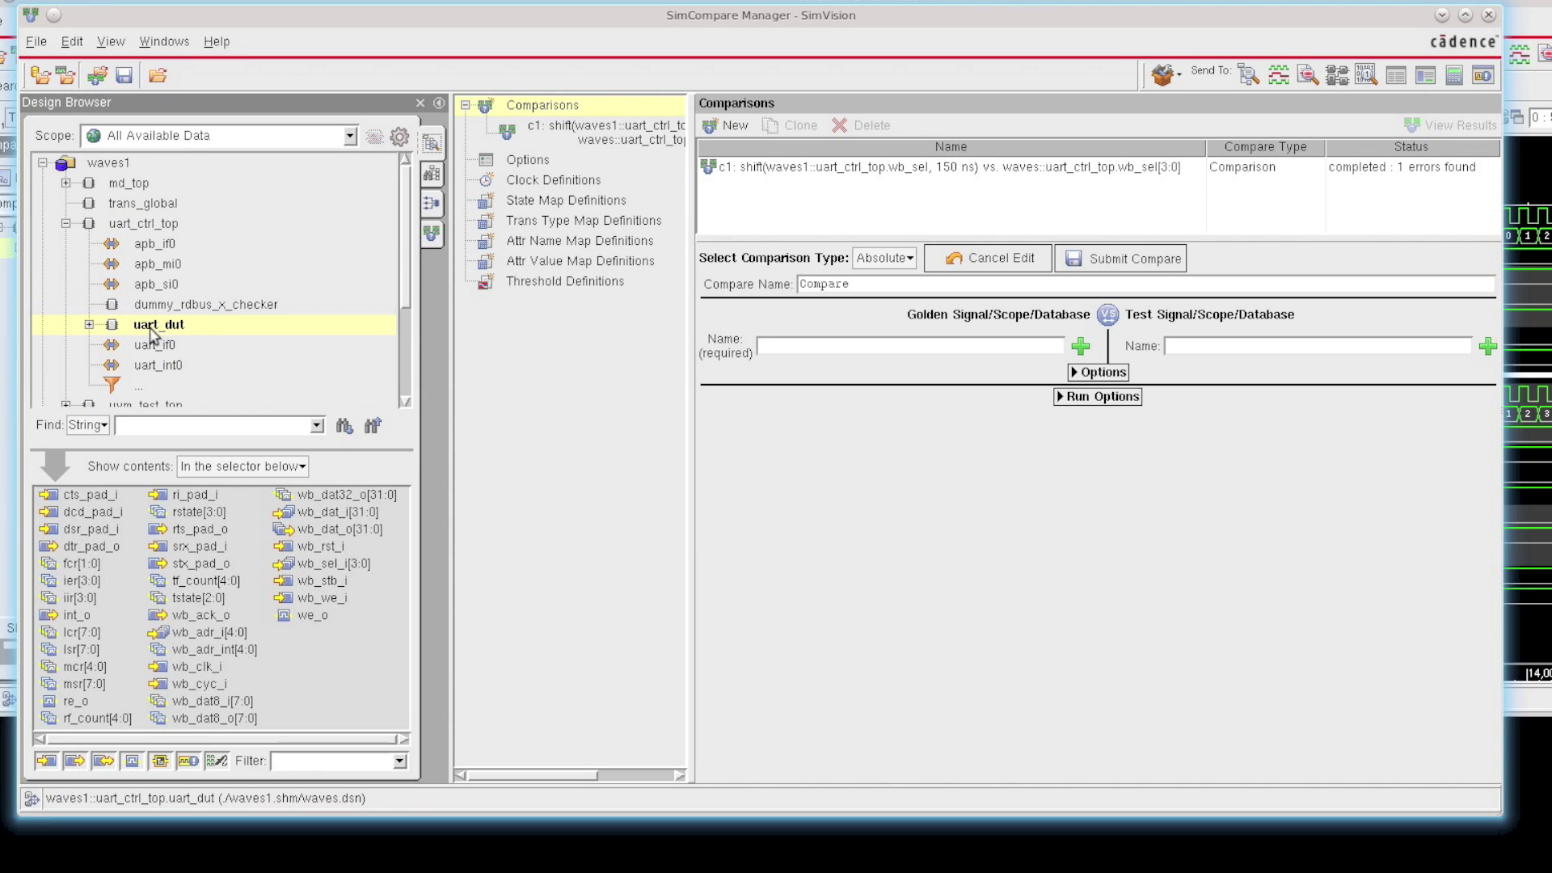
left_click_drag(147, 338, 779, 347)
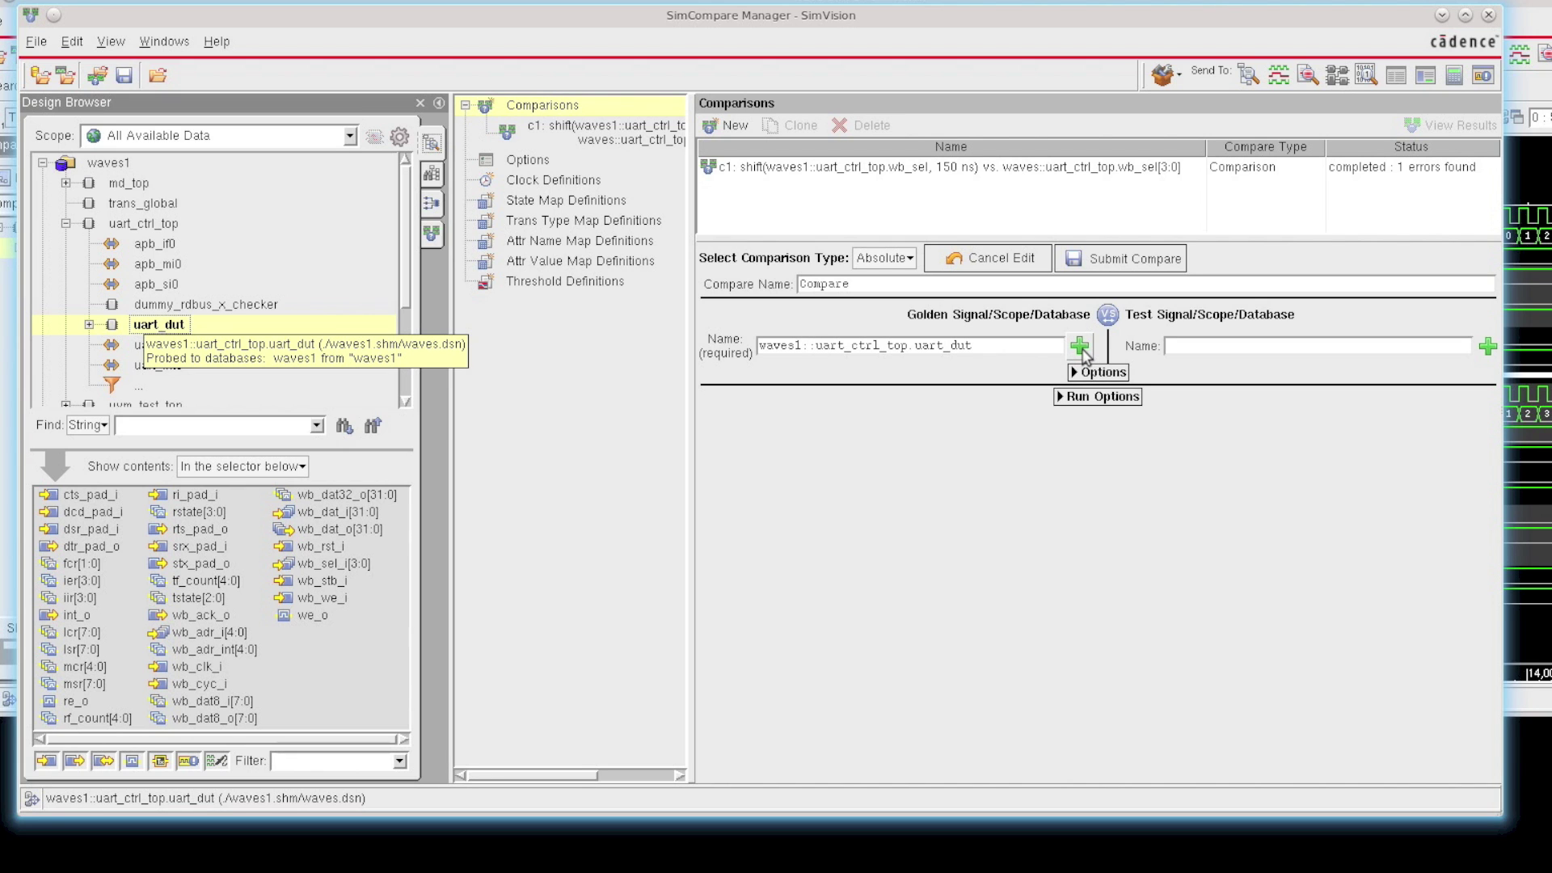
Step: Set waves::uart_ctrl_top.uart_dut as the test scope and submit the absolute comparison
left_click_drag(407, 260, 412, 346)
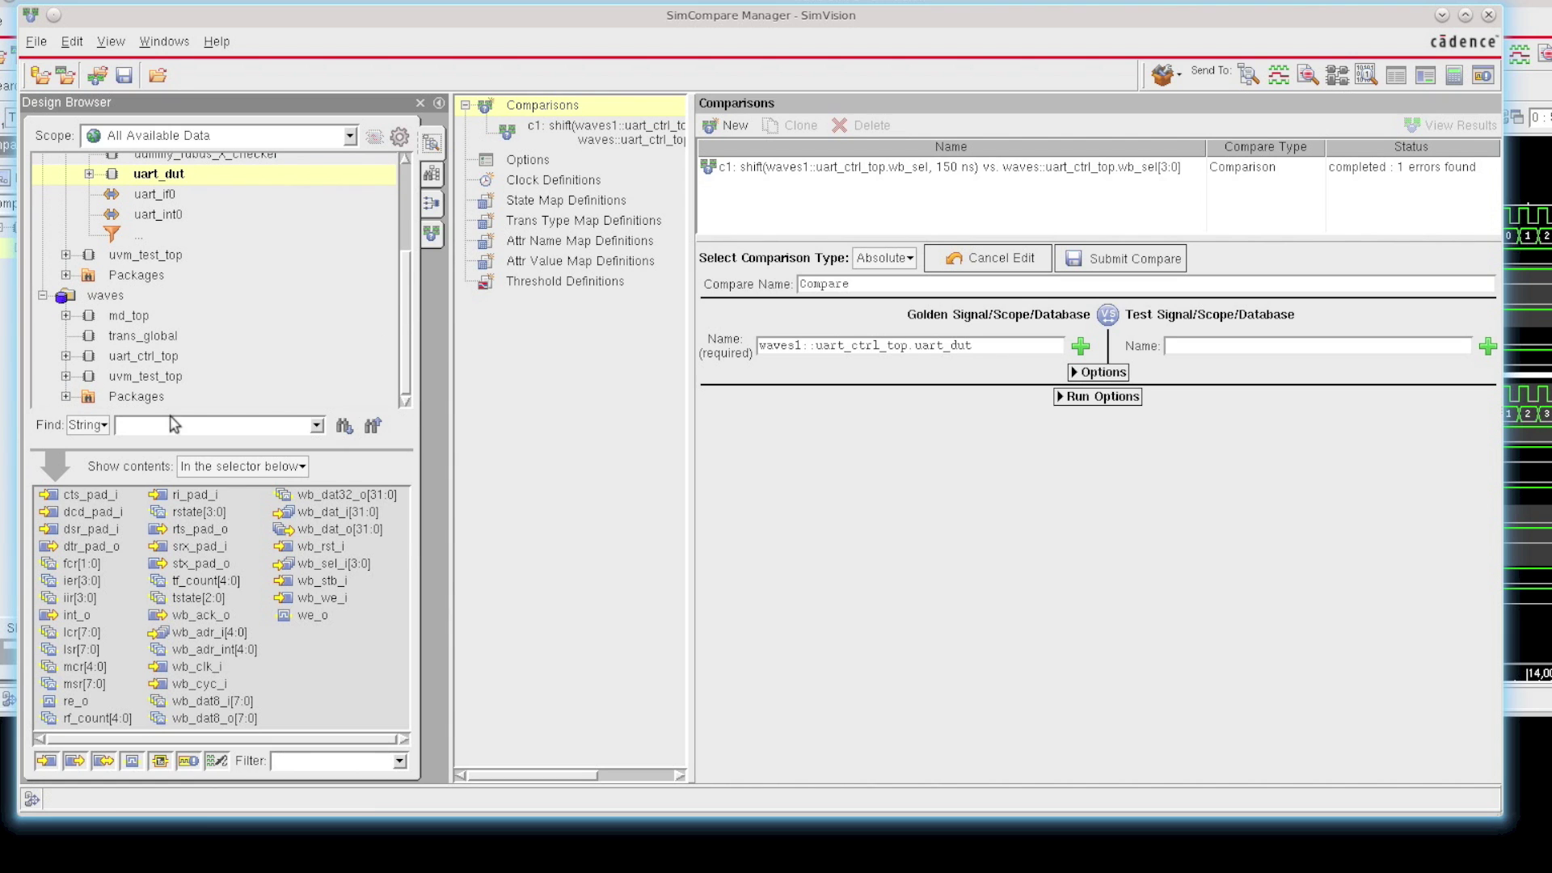
left_click(65, 356)
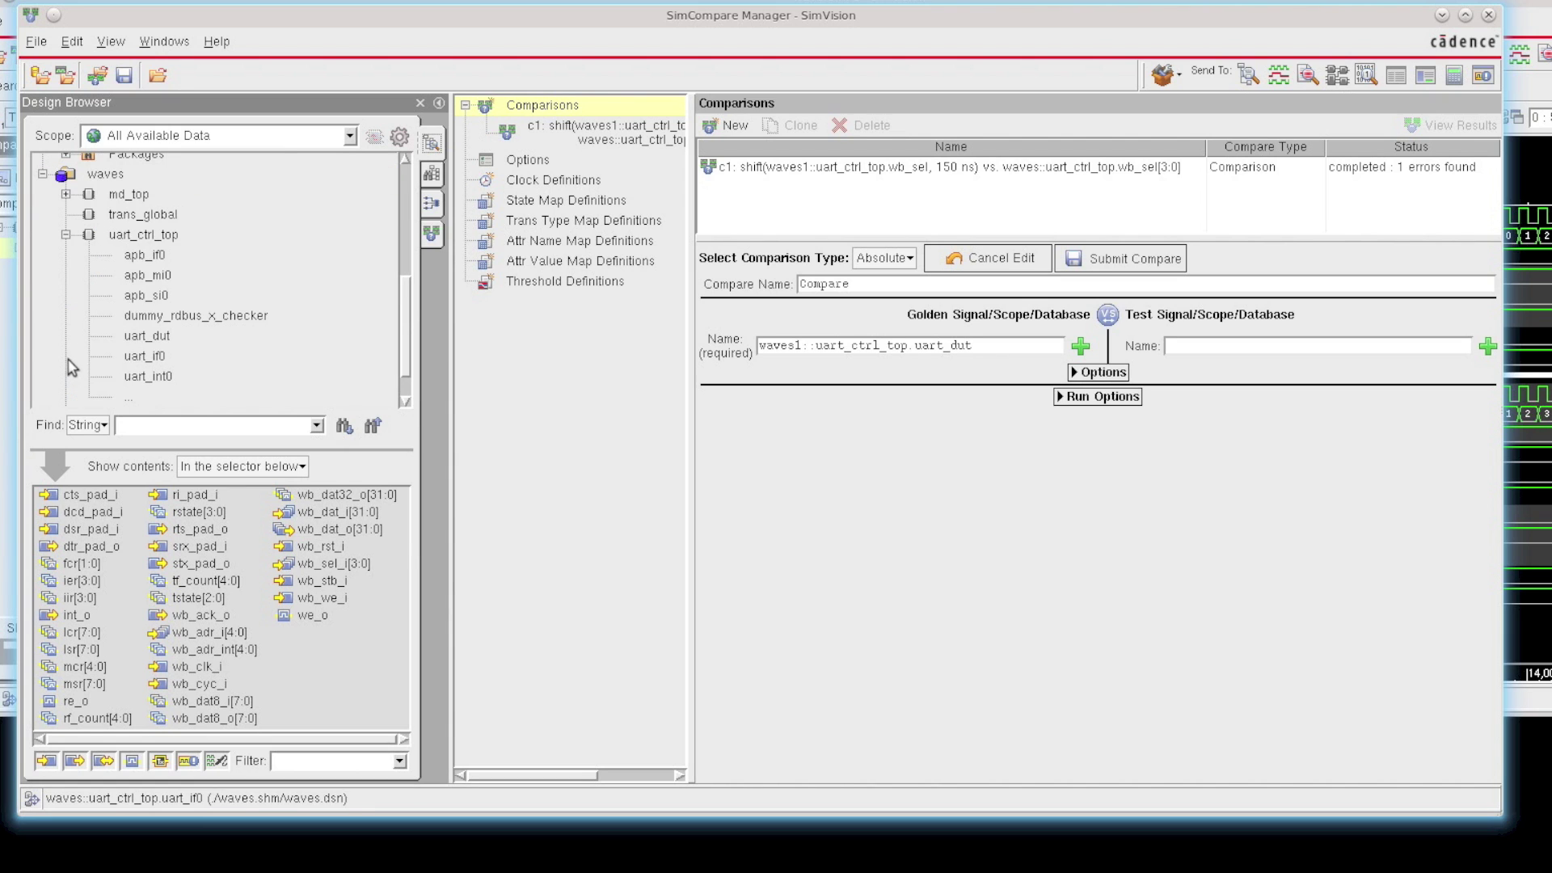
left_click(162, 338)
left_click_drag(160, 342, 1182, 352)
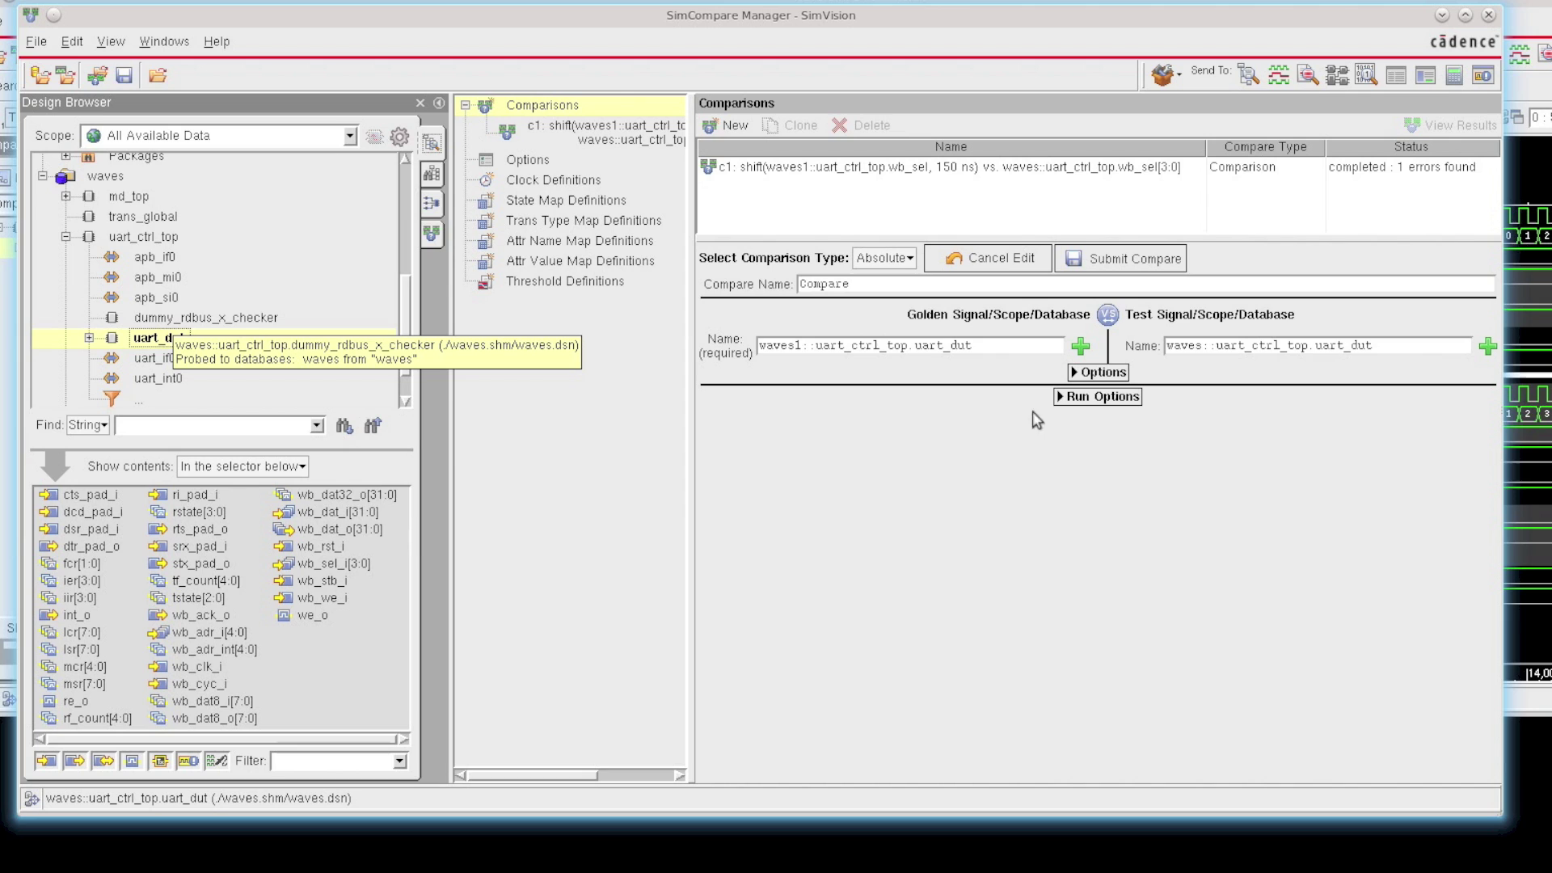
left_click(1112, 262)
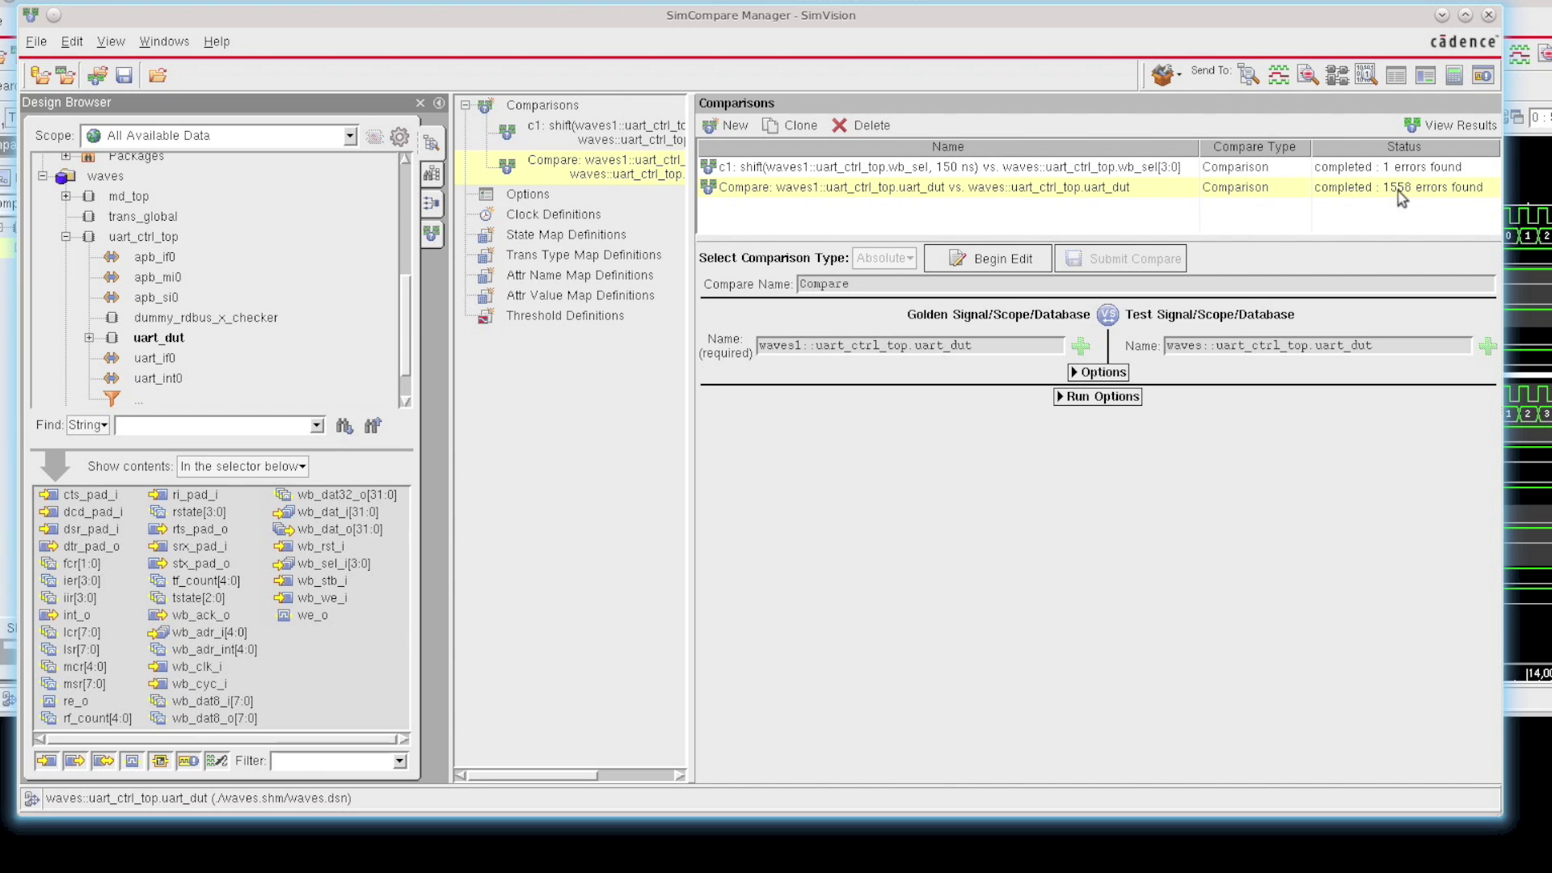
Step: View the uart_dut comparison results in the waveform window, widen the results list and delete all signals from the waveform
mouse_move(1402, 197)
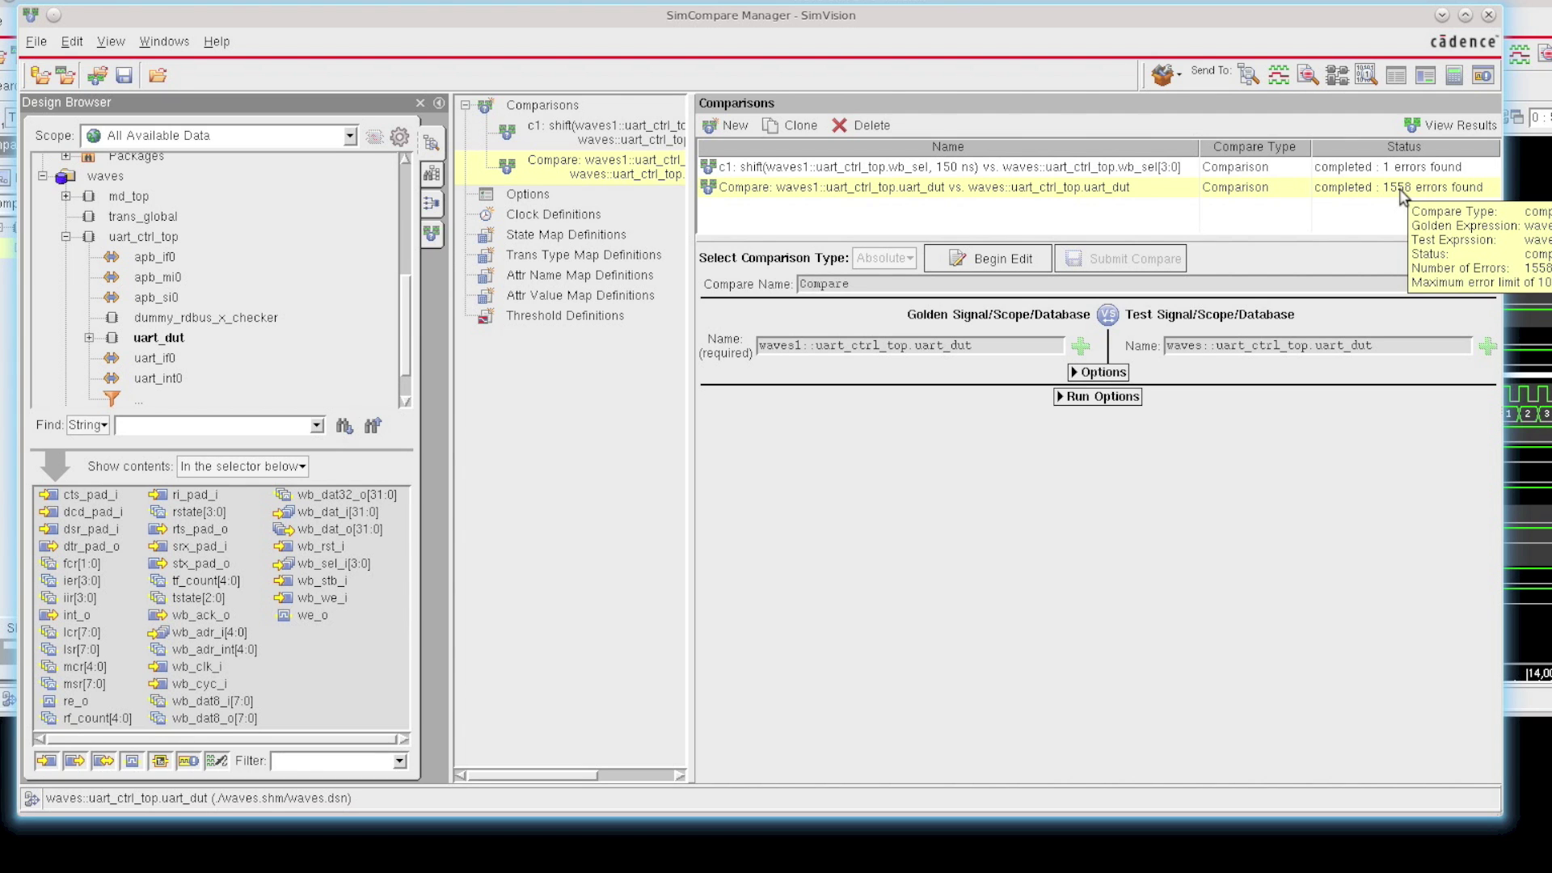
left_click(1447, 128)
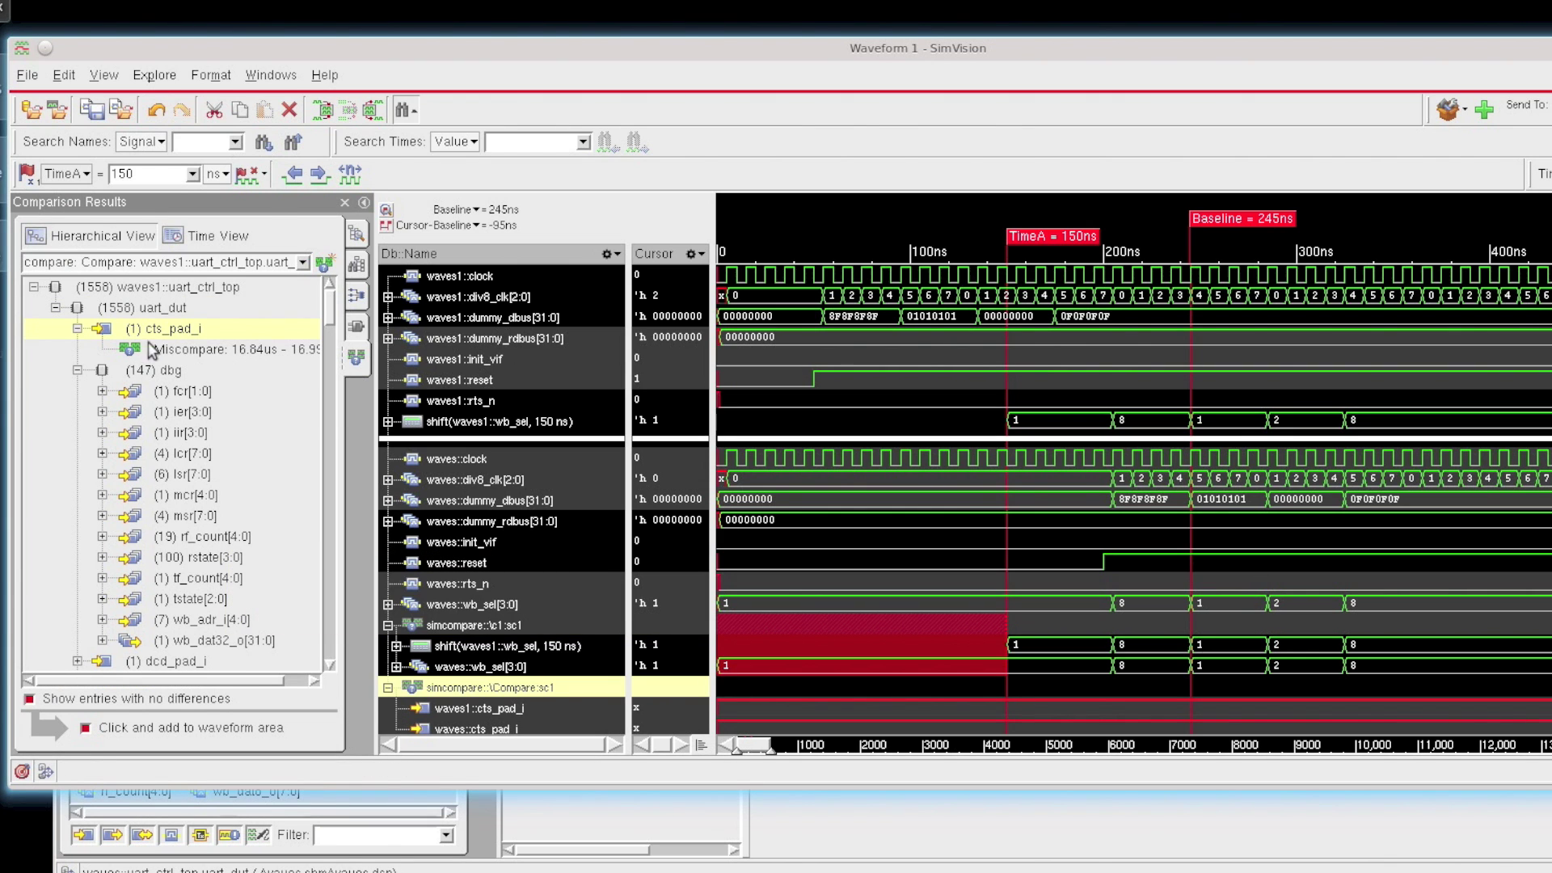
left_click_drag(374, 428, 490, 441)
left_click(611, 481)
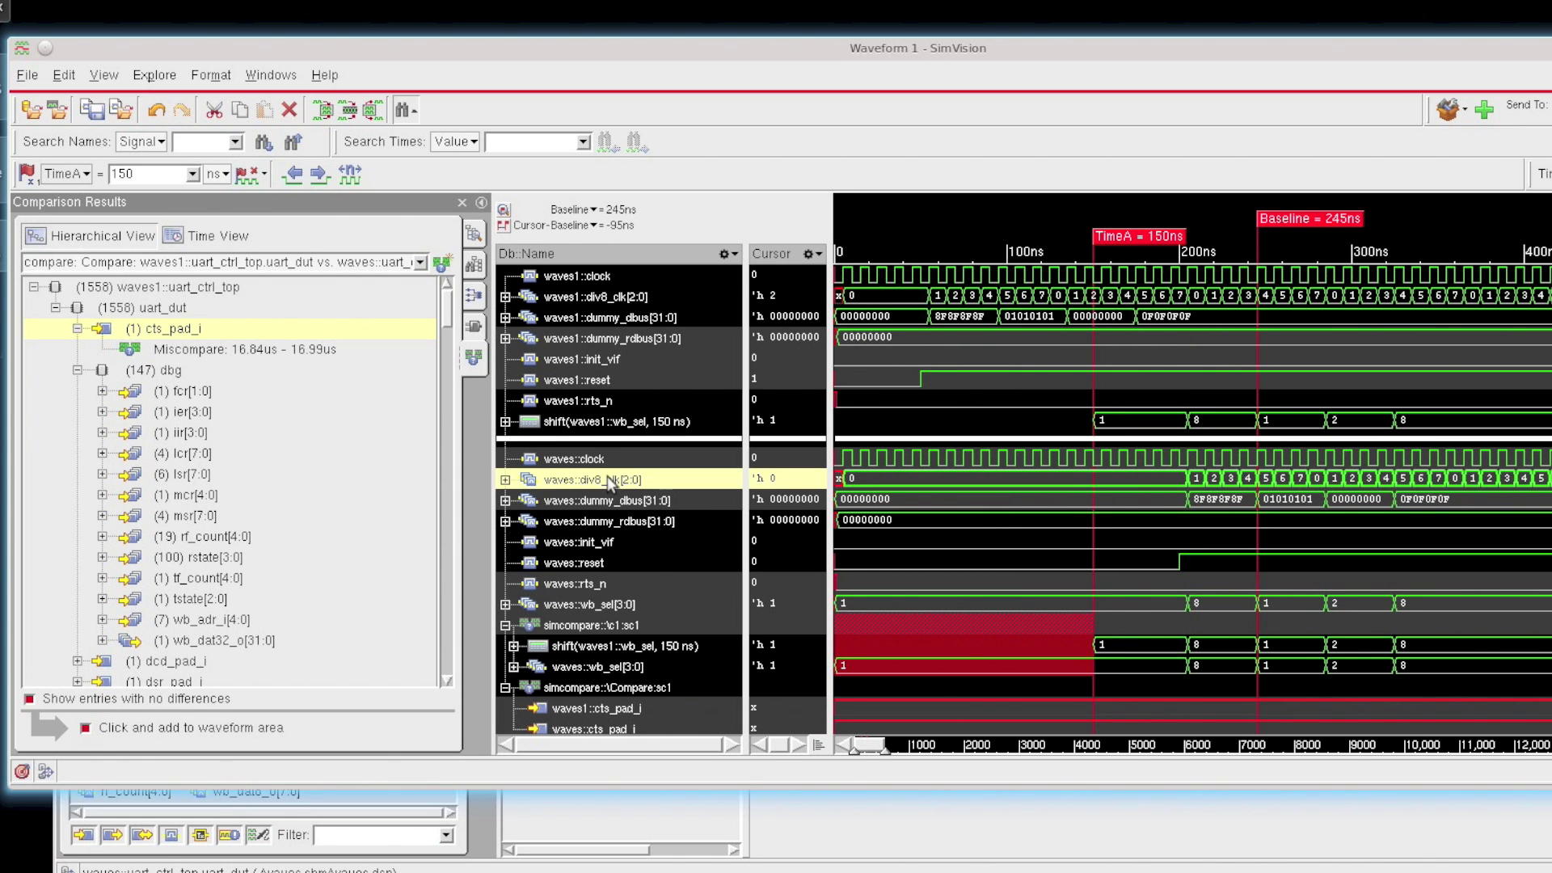
key("ctrl+a")
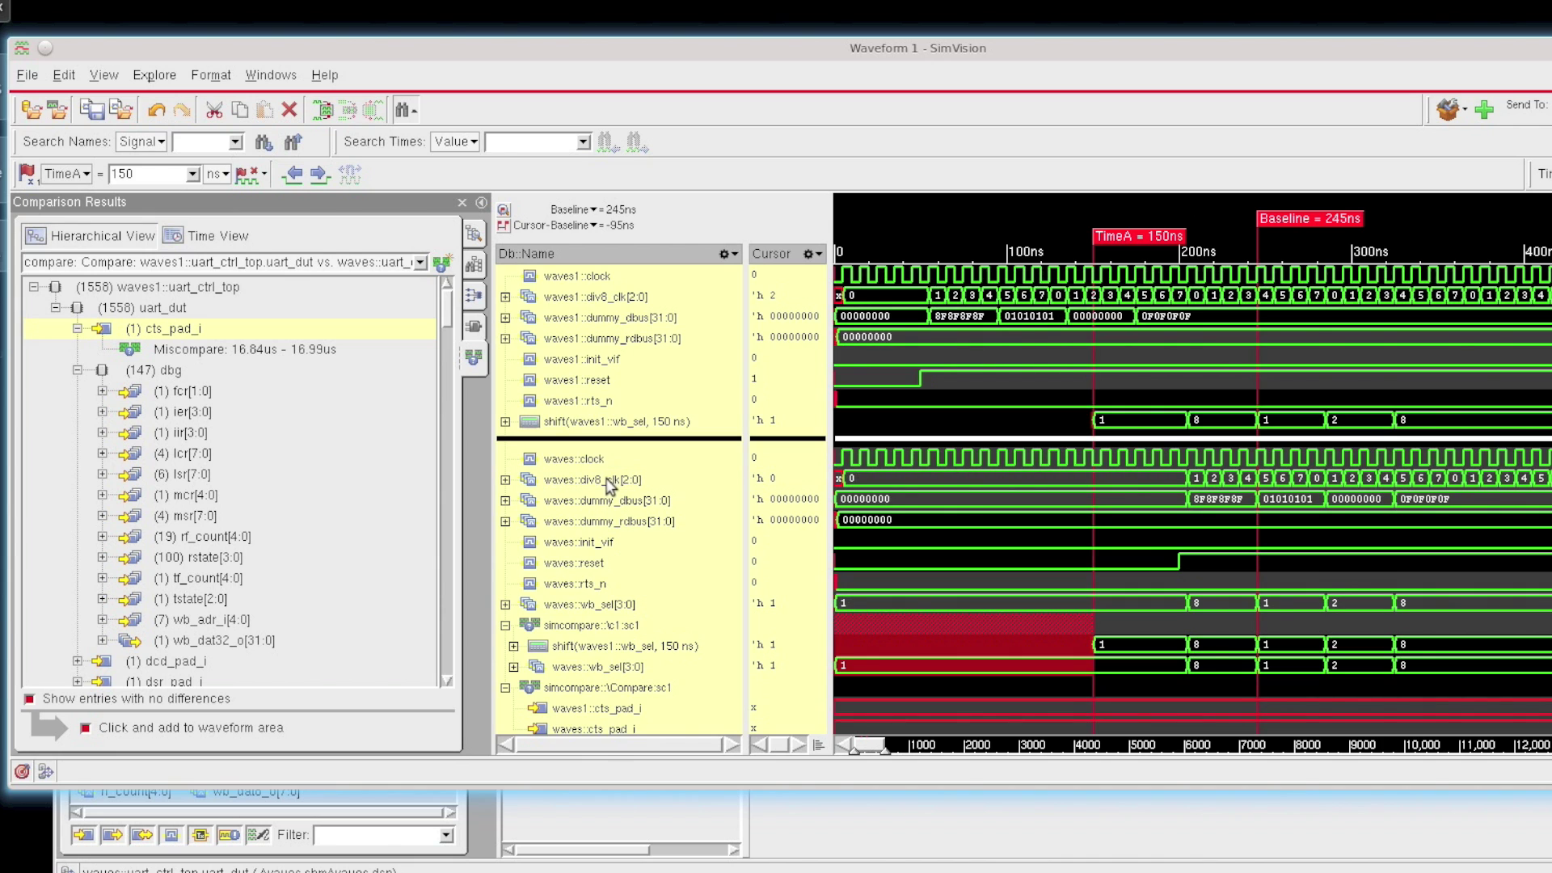
left_click(289, 110)
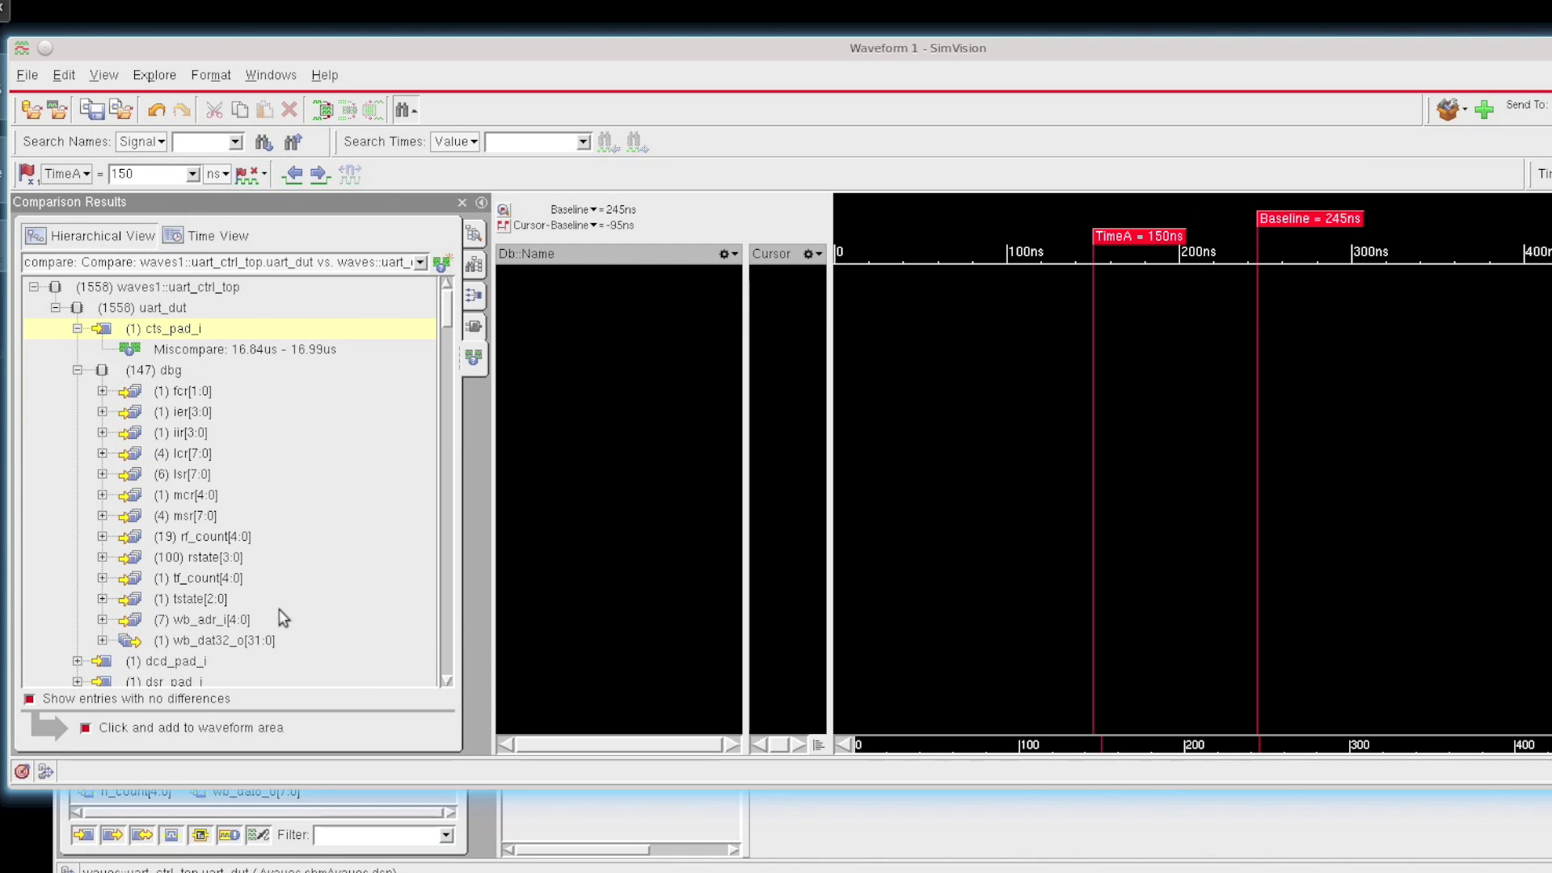
Step: Hide the result entries with no differences and check the miscompare under dbg's fcr[1:0]
mouse_move(279, 608)
left_click(29, 700)
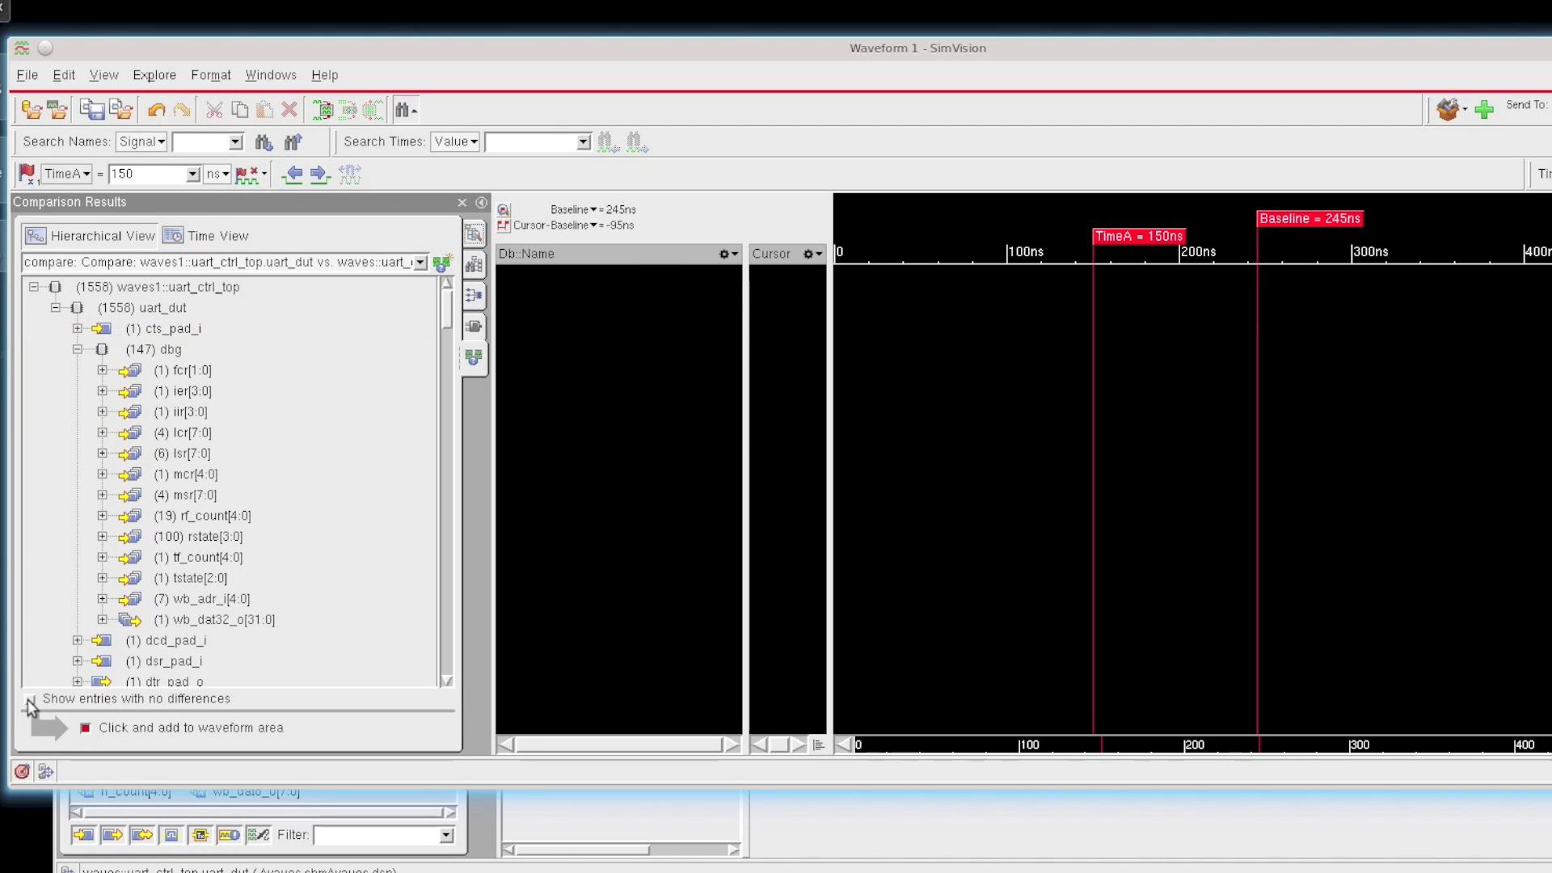
mouse_move(184, 644)
left_click(103, 371)
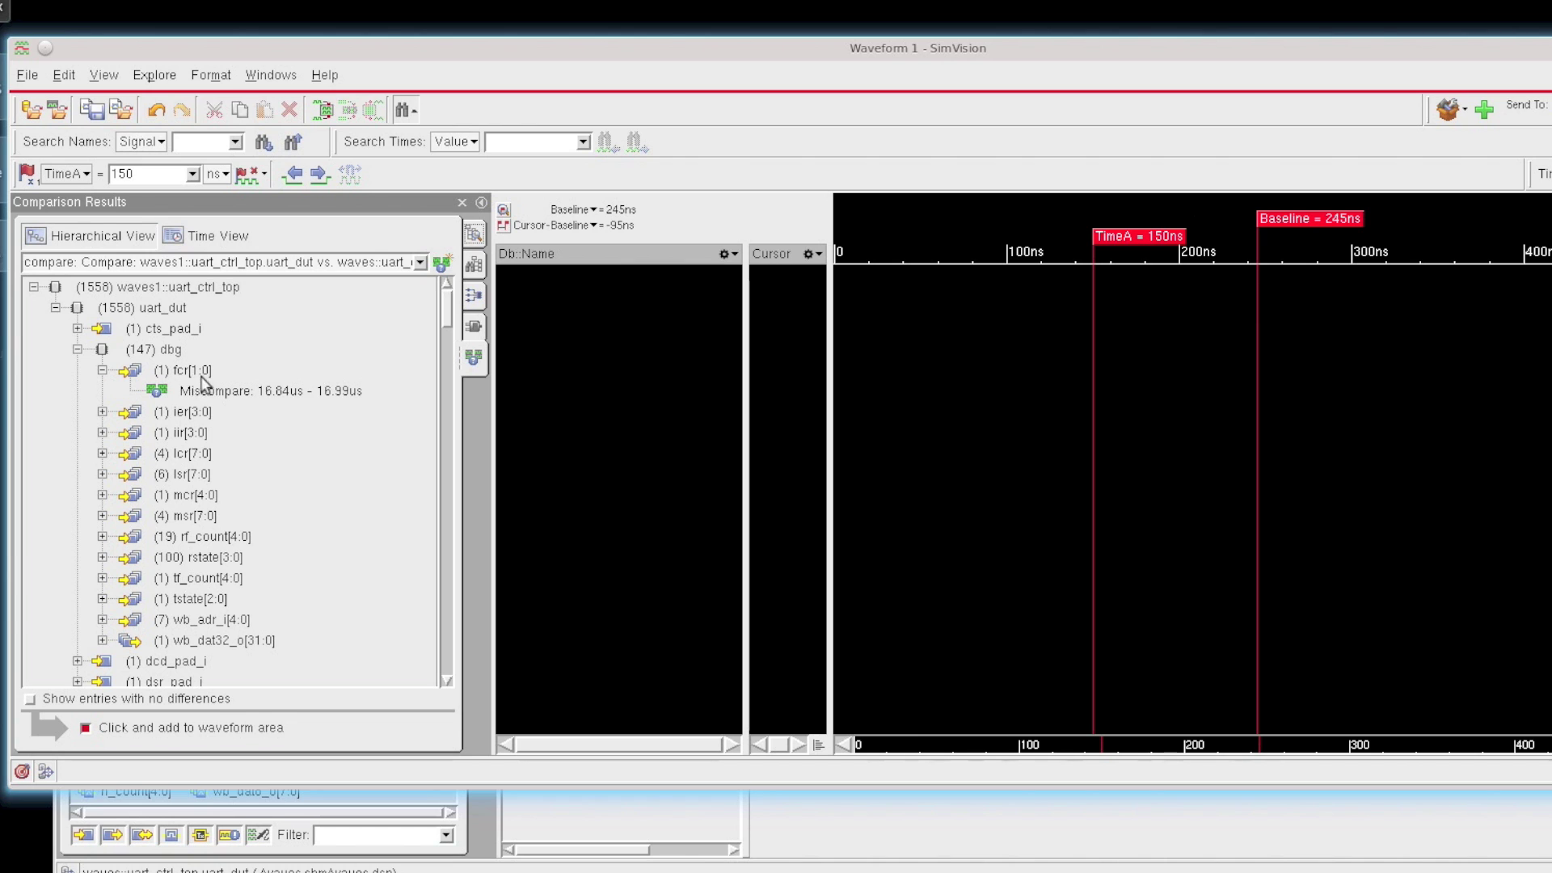
left_click(103, 371)
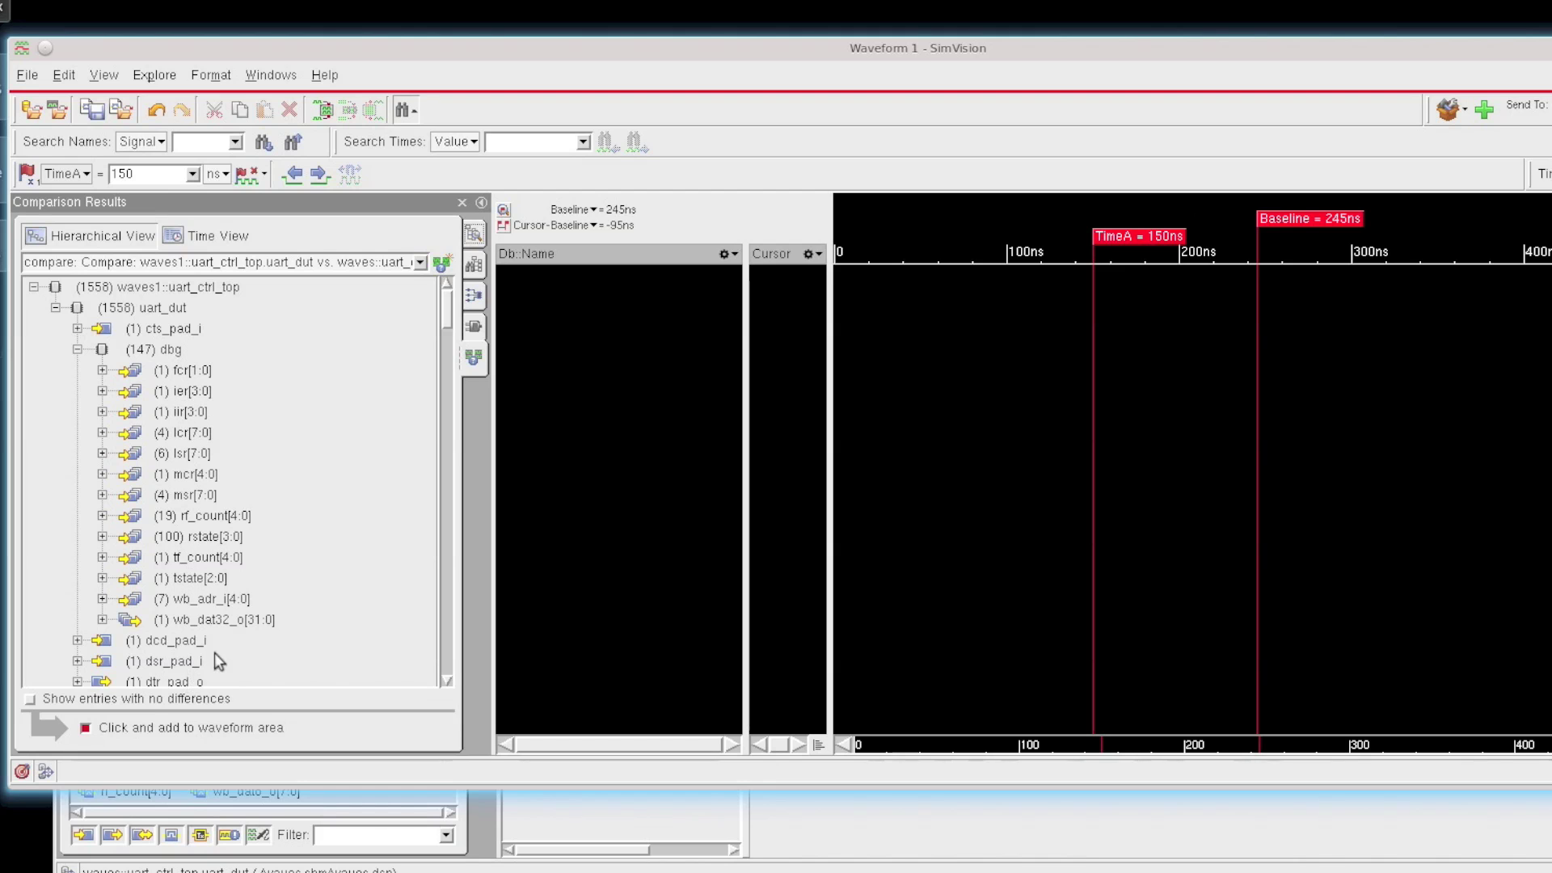
Step: List the differences by time, expand the 50ns entry and add the uart_dut.regs.wb_rst_i miscompare to the waveform
left_click(195, 236)
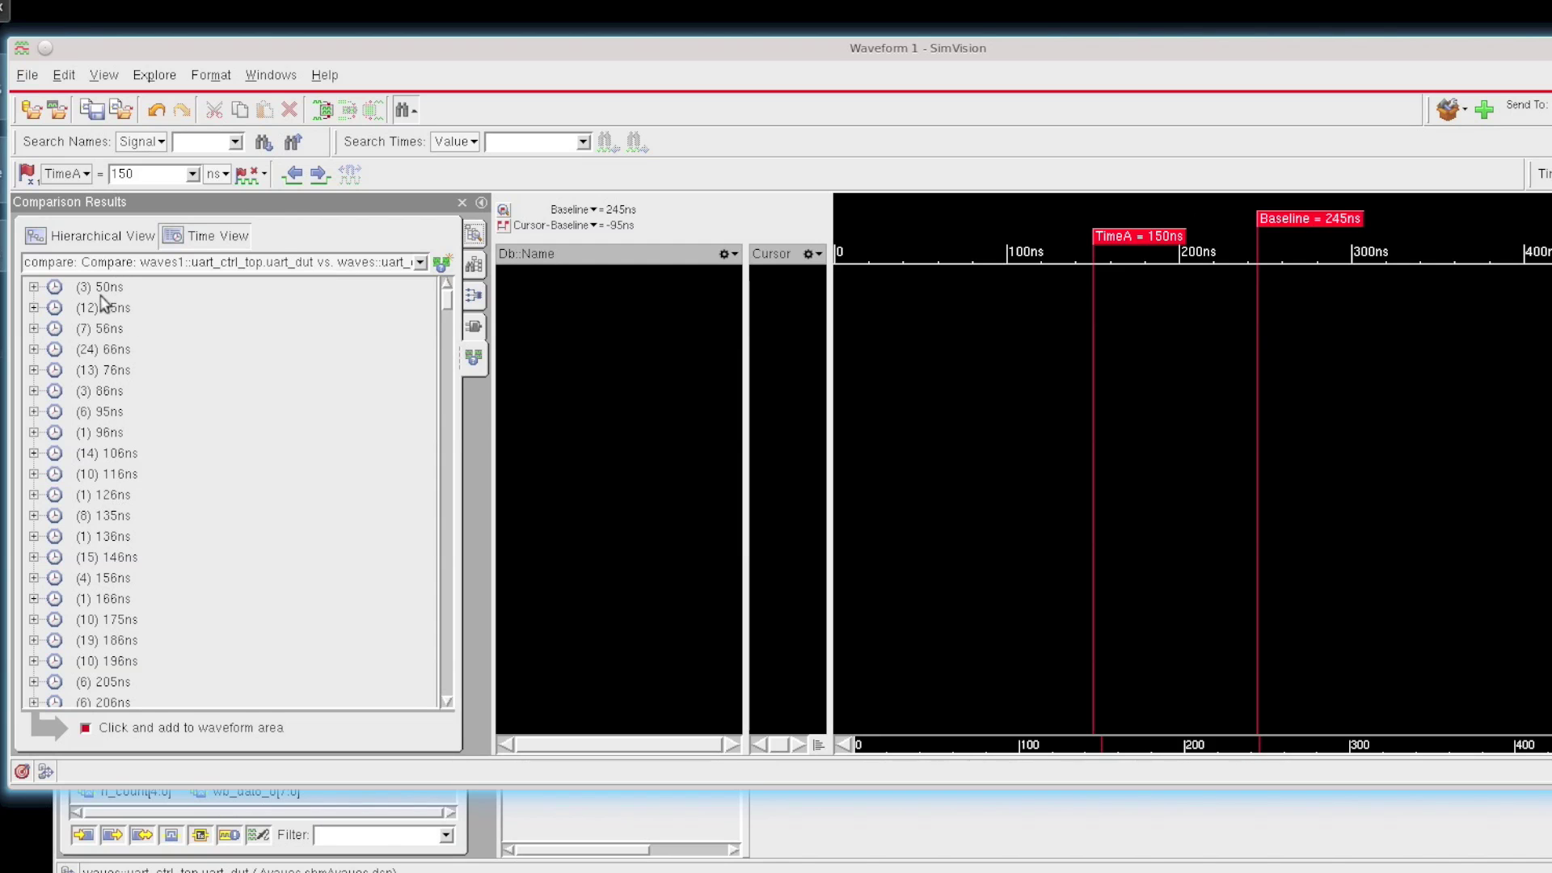
left_click(34, 288)
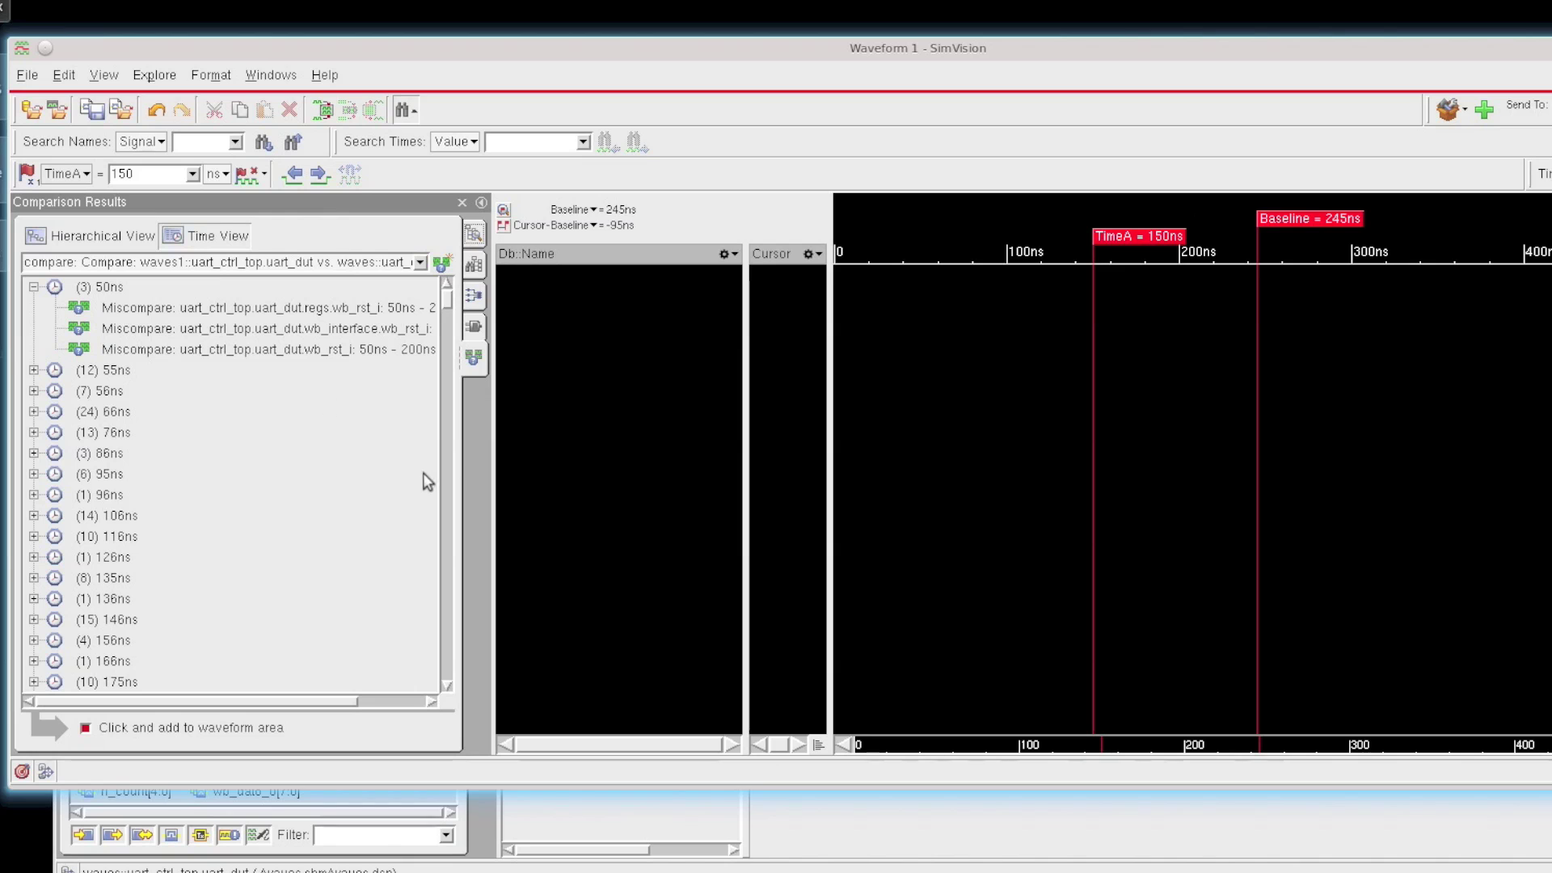
left_click_drag(491, 477, 583, 482)
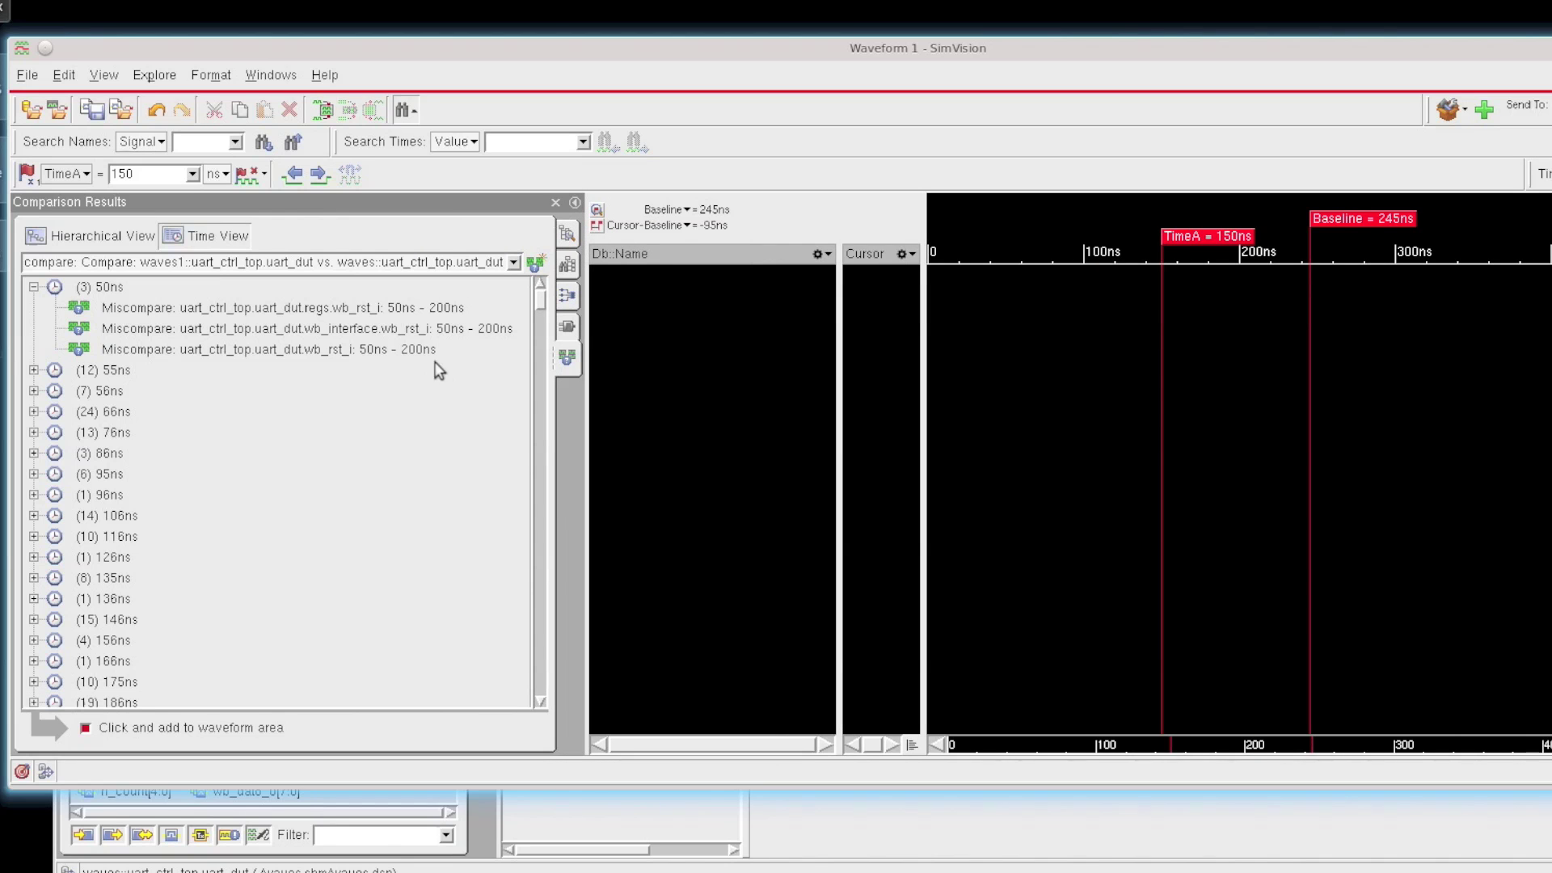
left_click(340, 308)
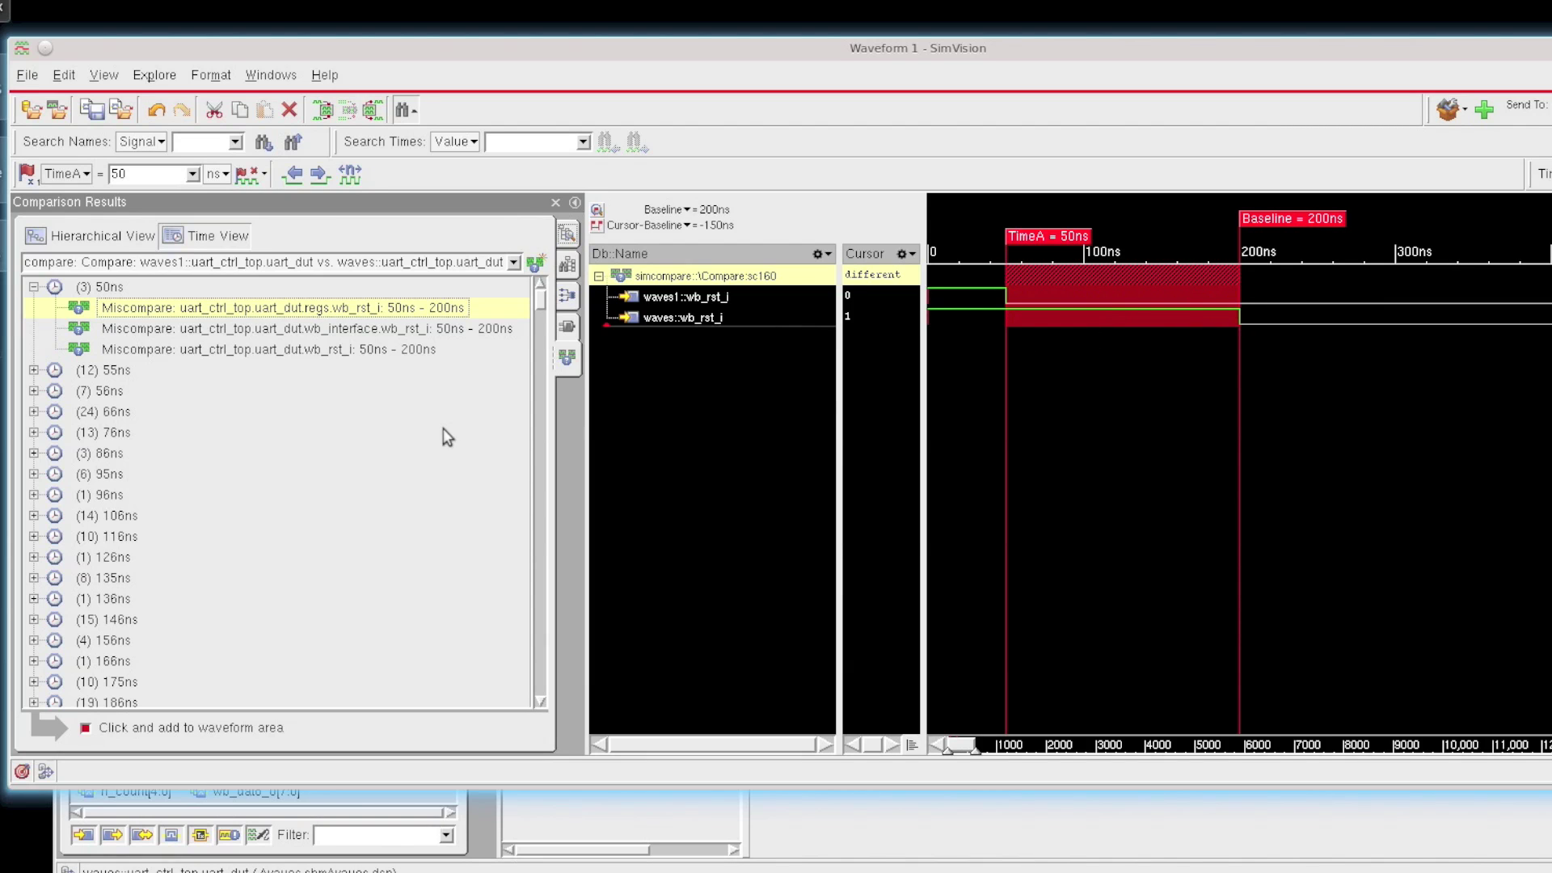
Step: Expand the 55ns entry, add the uart_dut.wb_cyc_i miscompare to the waveform and place the baseline at 205ns
left_click(34, 370)
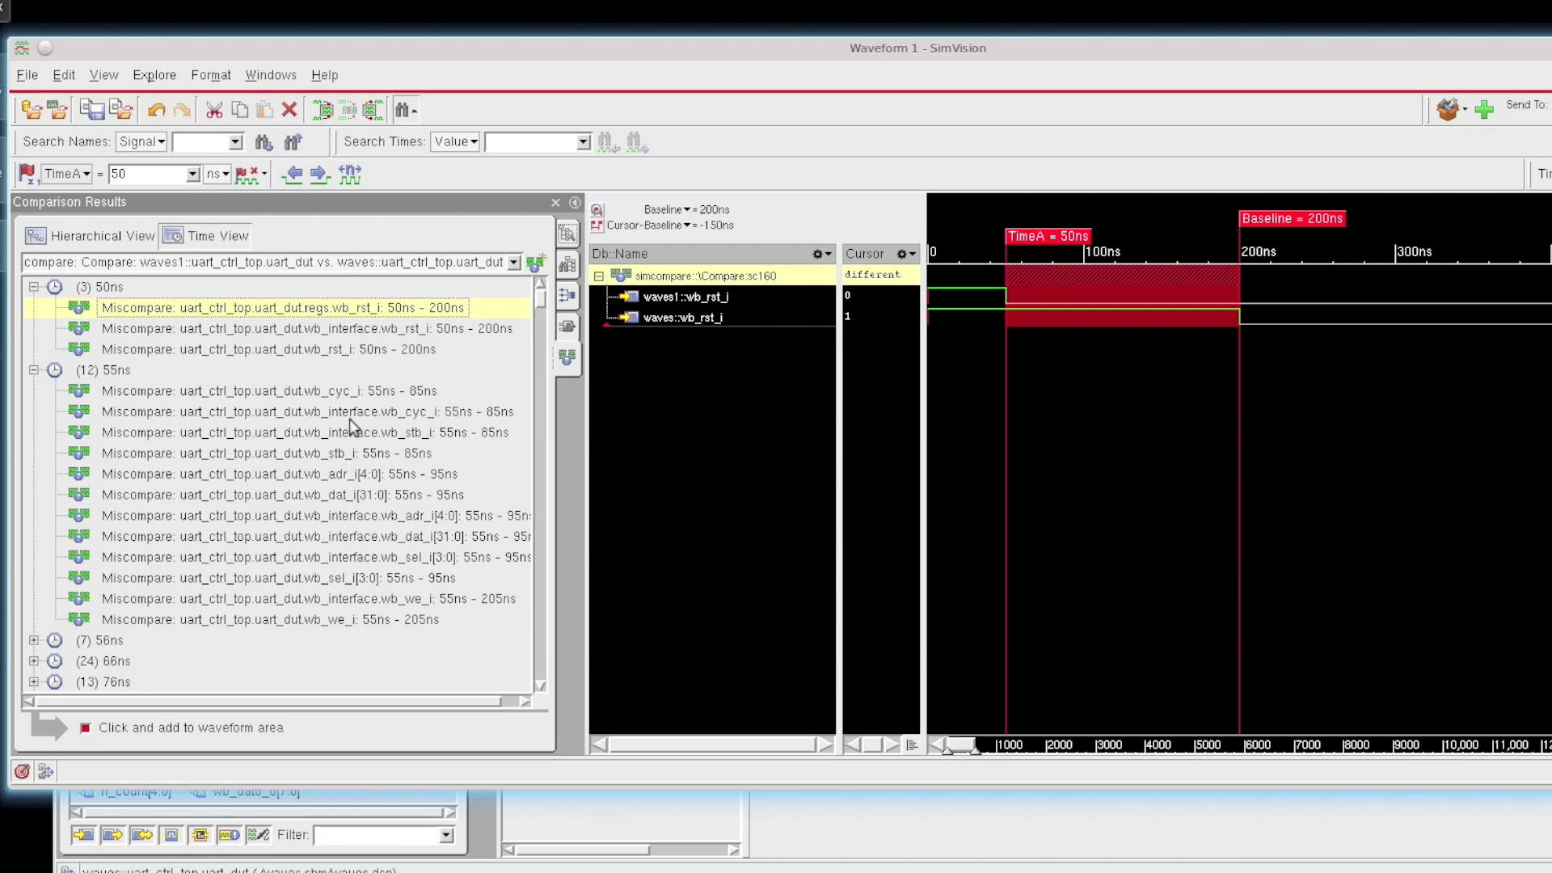
left_click(323, 391)
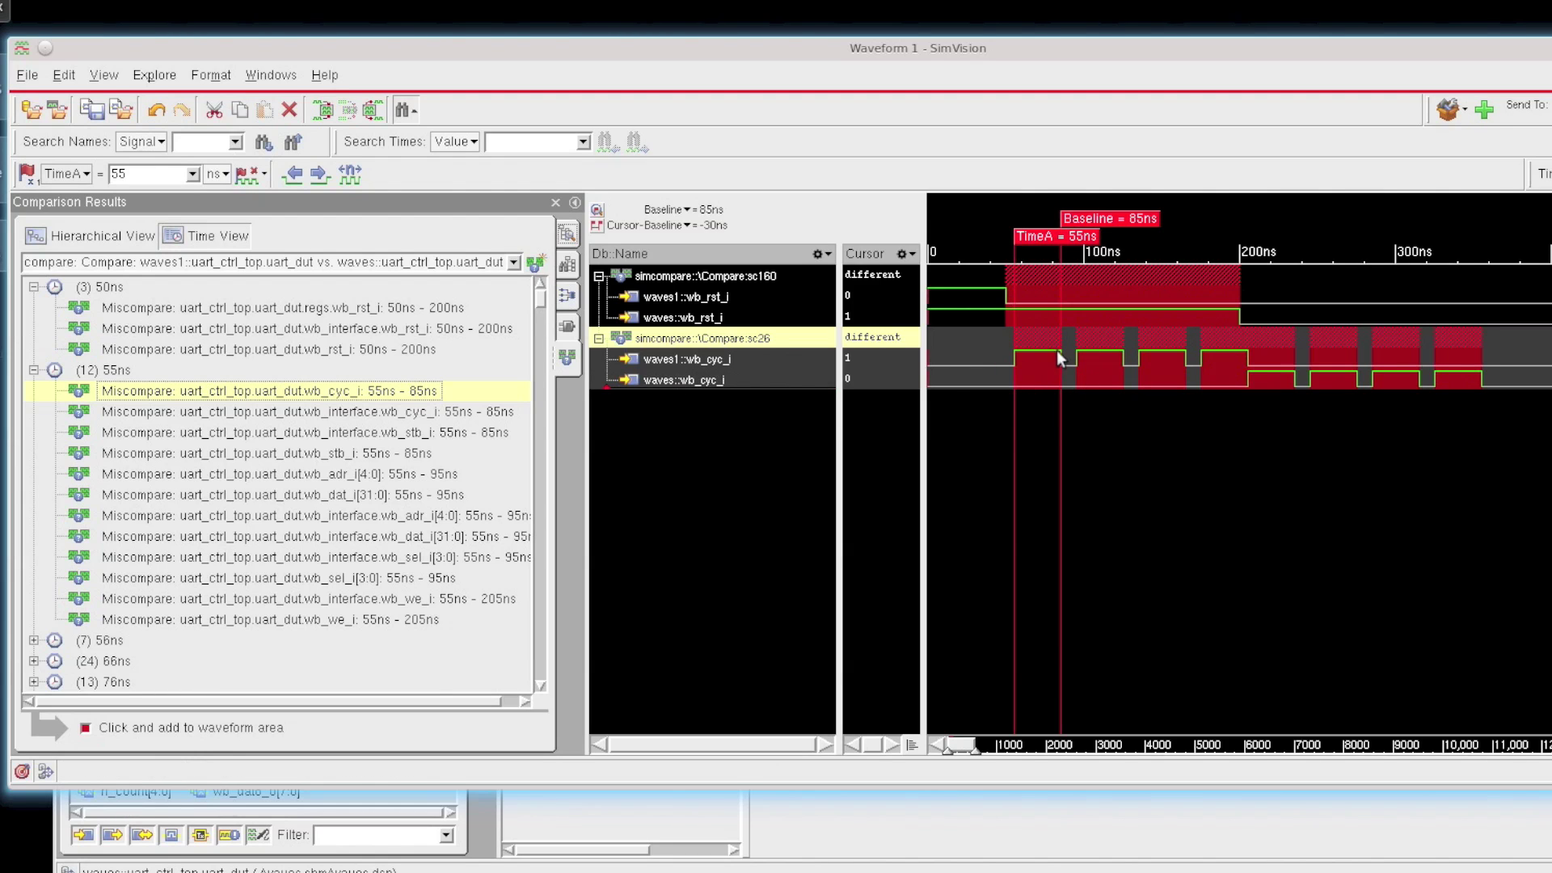
middle_click(1246, 380)
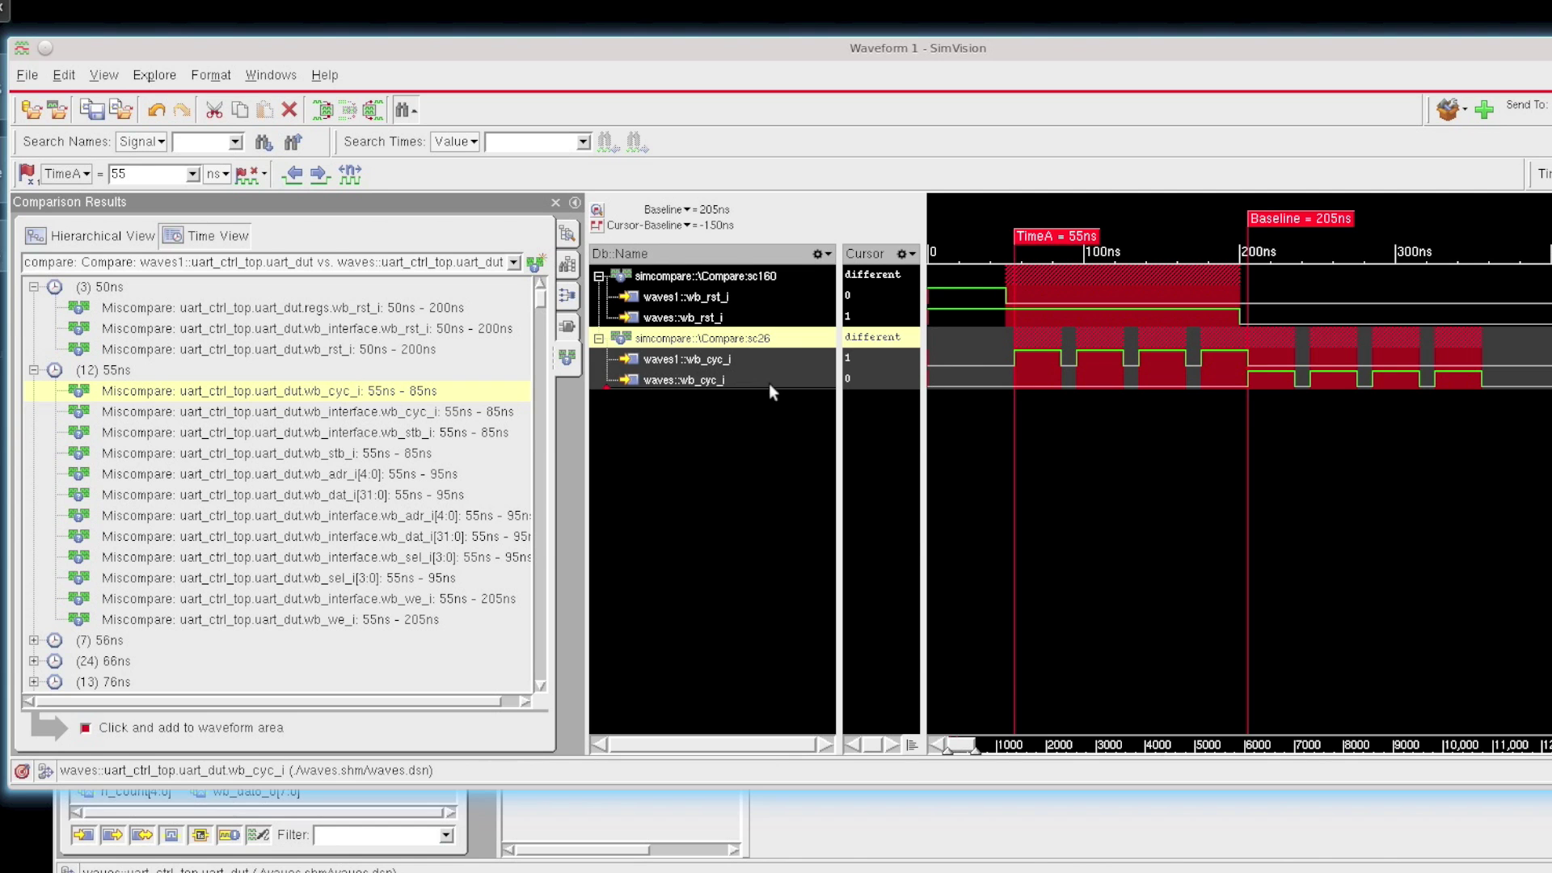
Step: Edit the uart_dut comparison in the SimCompare Manager to shift the golden waves1 scope by 150ns and submit it
left_click(902, 800)
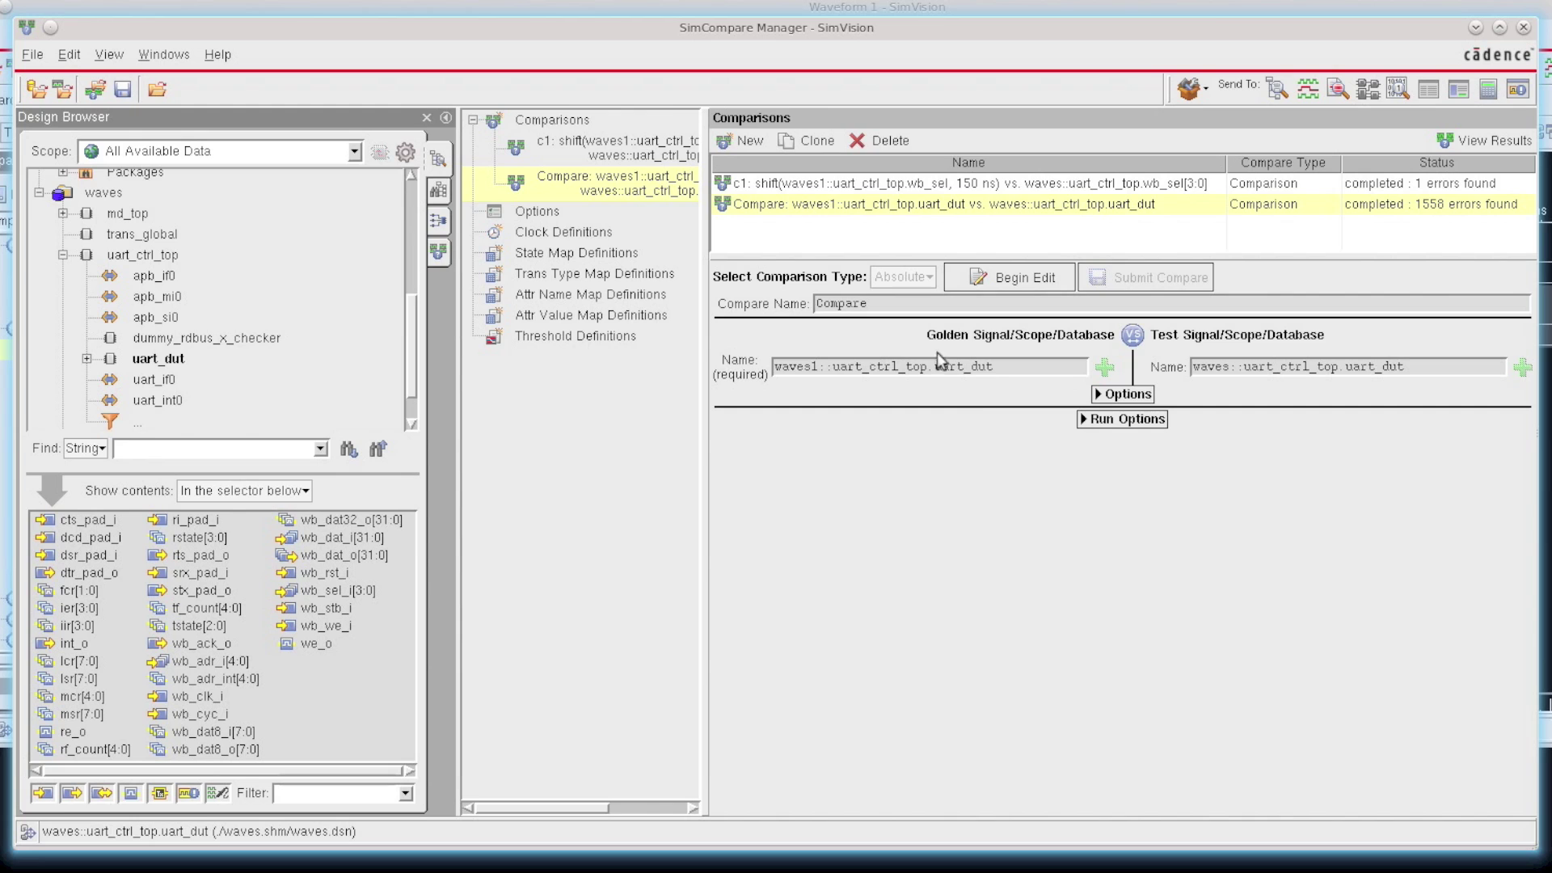
left_click(1013, 278)
left_click(1122, 394)
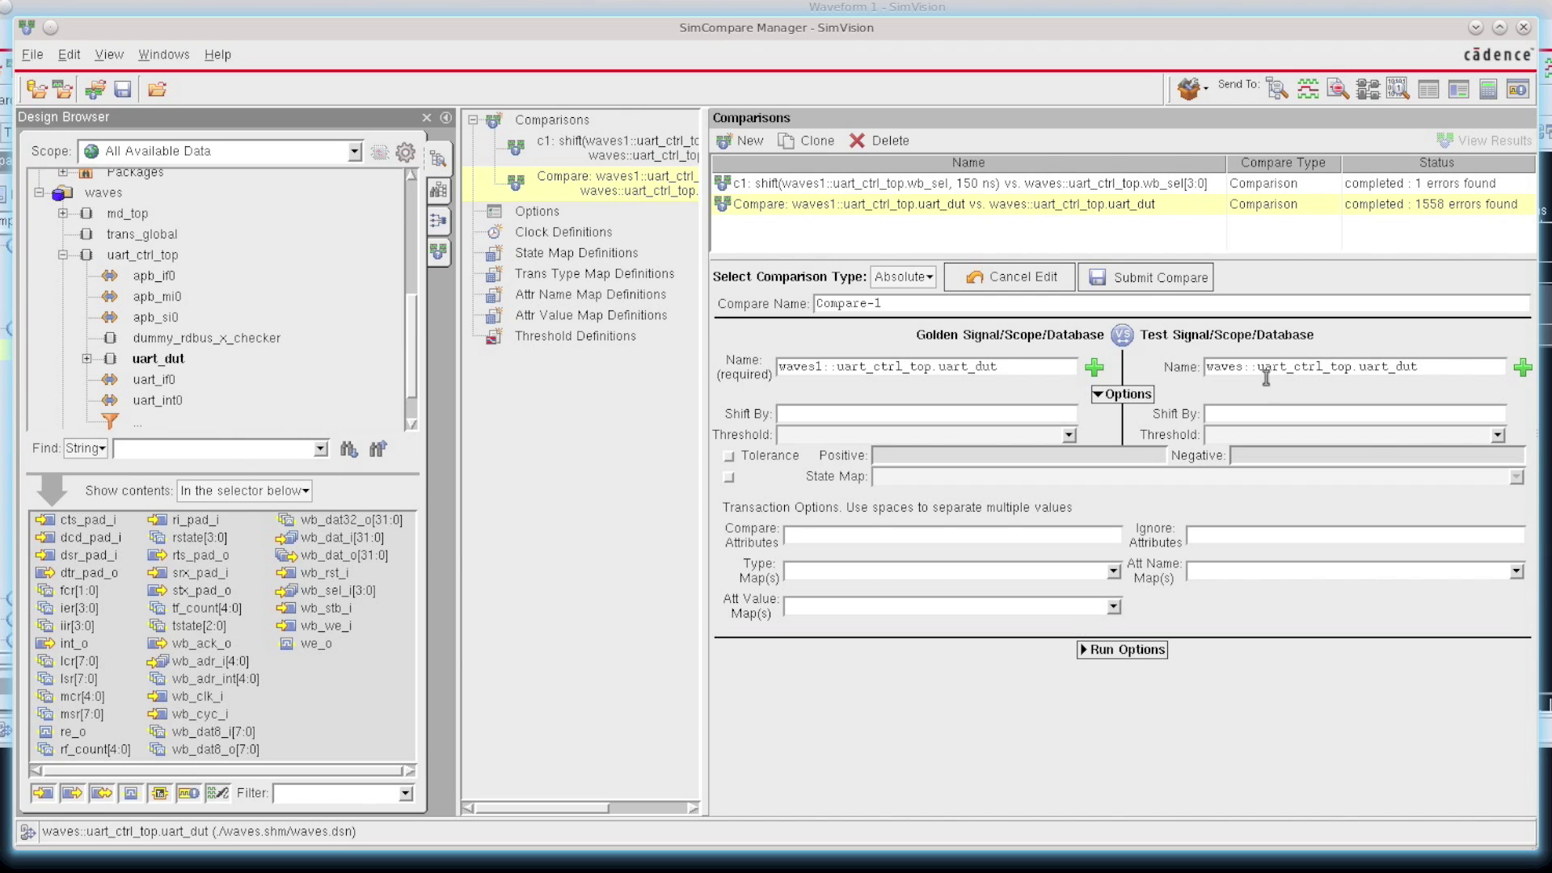
left_click_drag(1170, 32, 1333, 391)
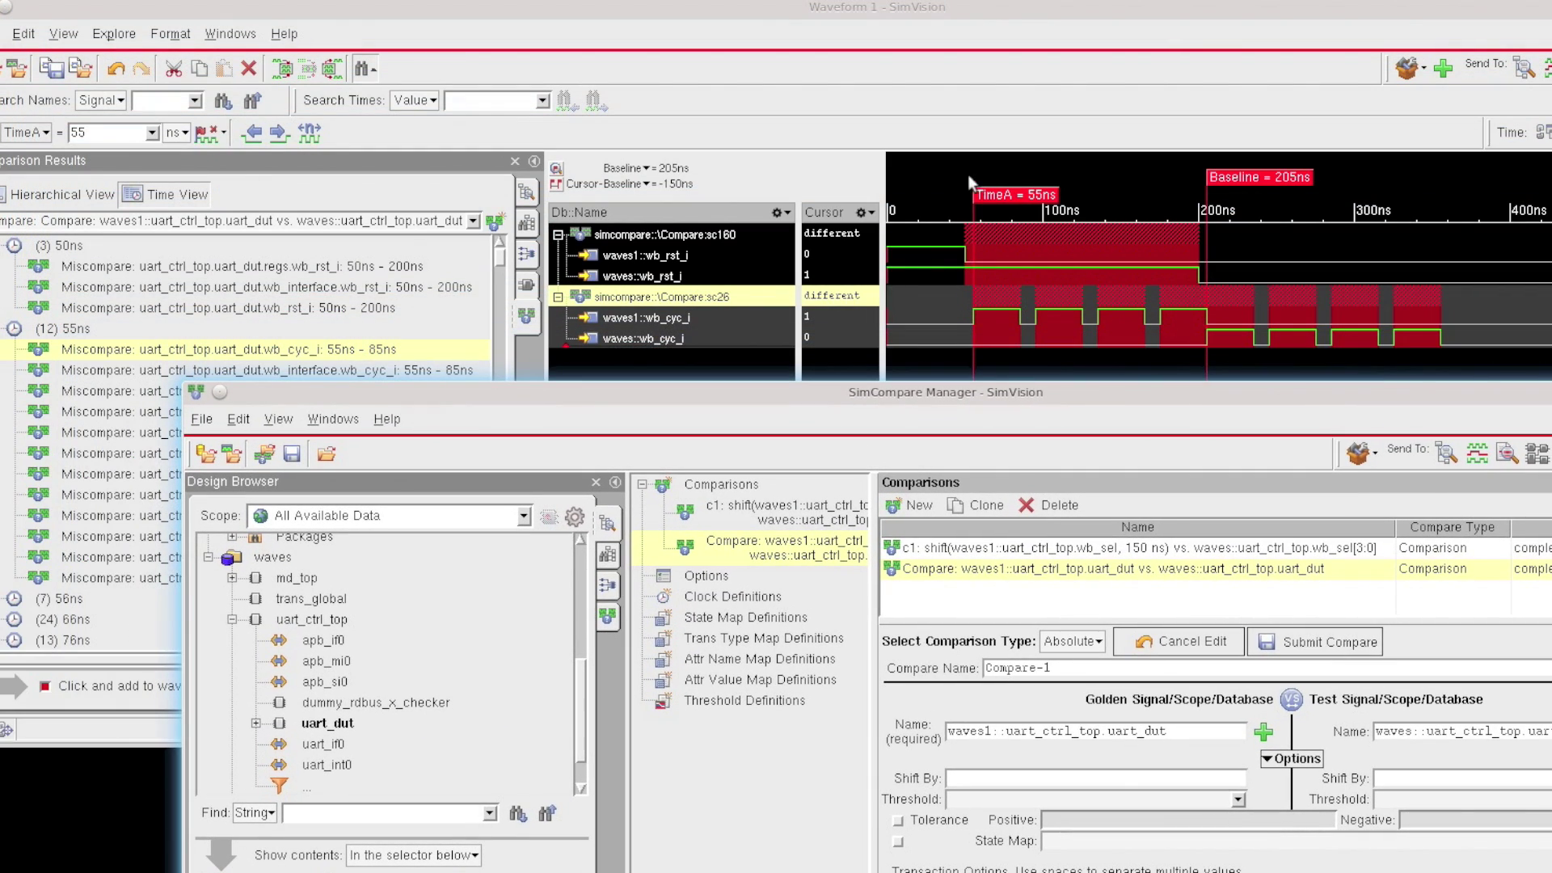
left_click(687, 256)
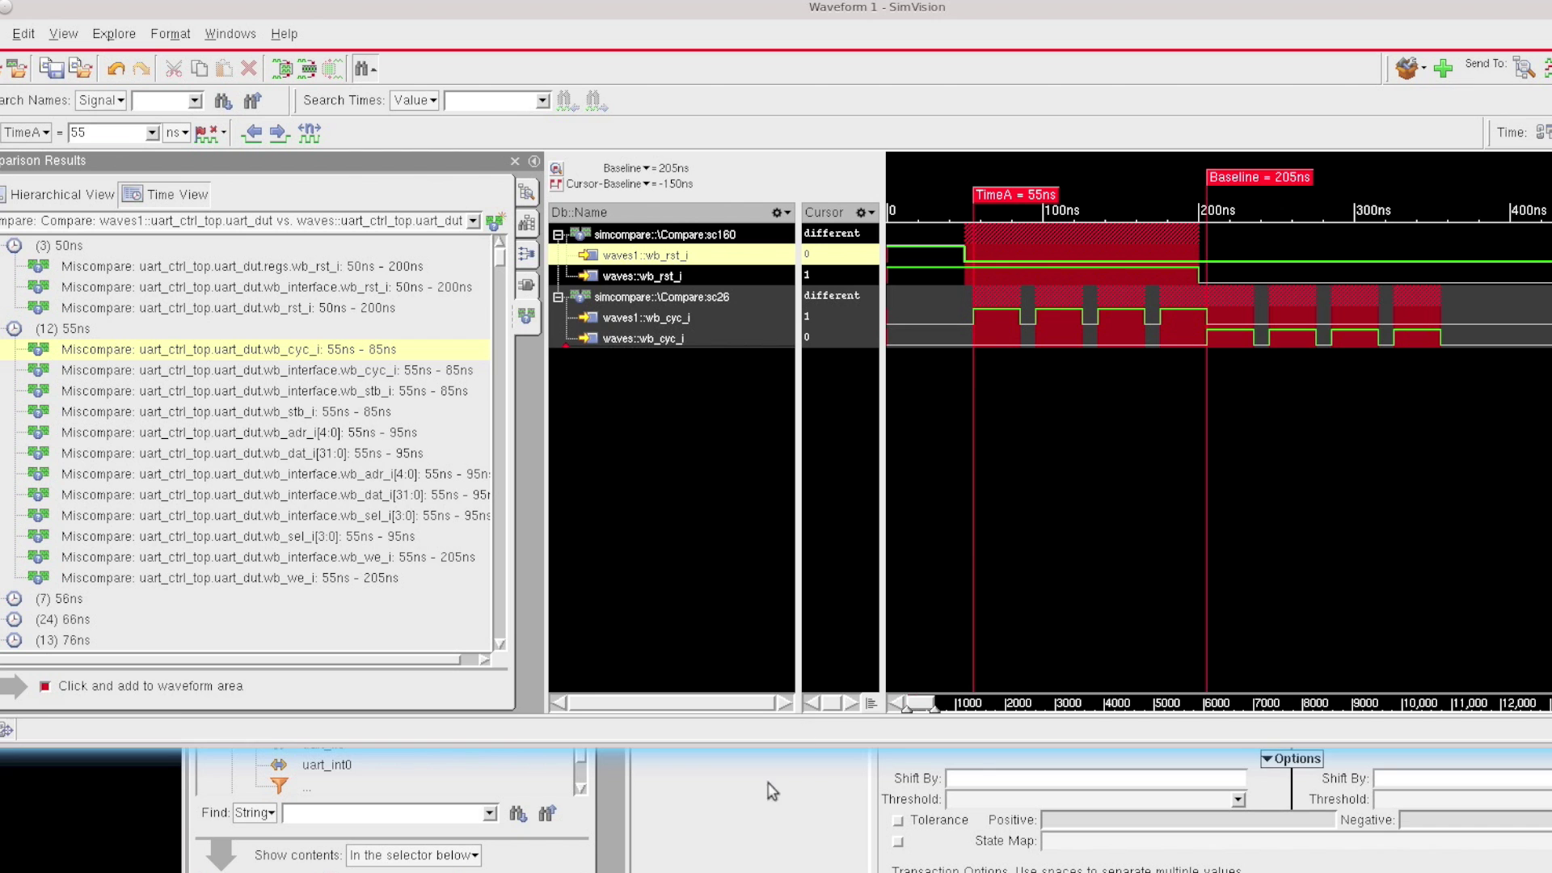
left_click(760, 866)
left_click_drag(1239, 393, 1183, 134)
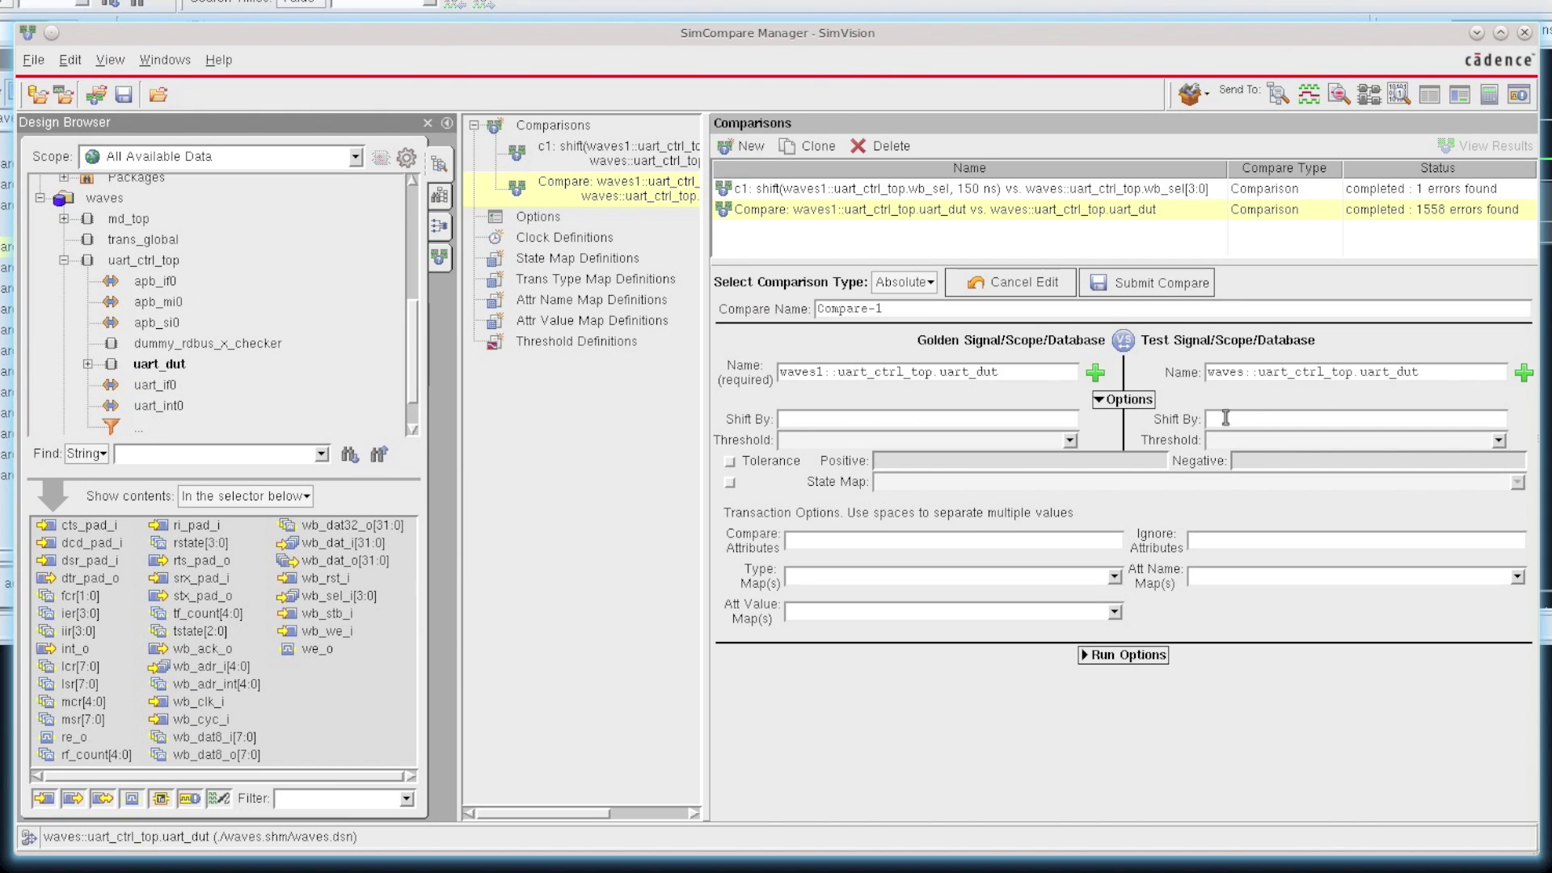
left_click(820, 418)
type("150ns")
left_click(1162, 282)
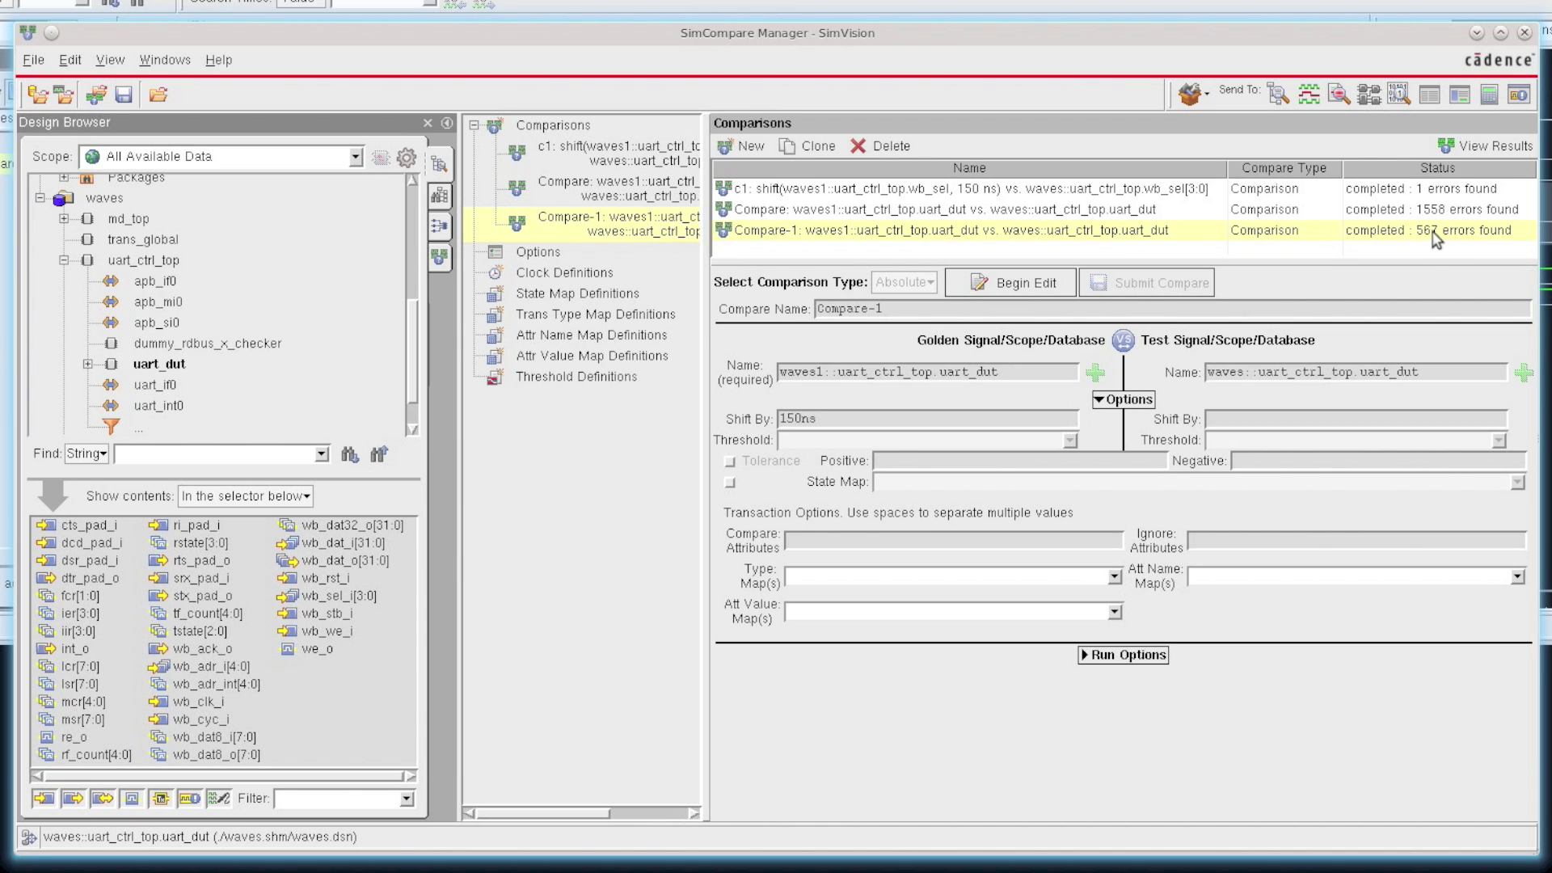
Step: View the shifted uart_dut comparison's results and delete all signals from the waveform
left_click(1483, 147)
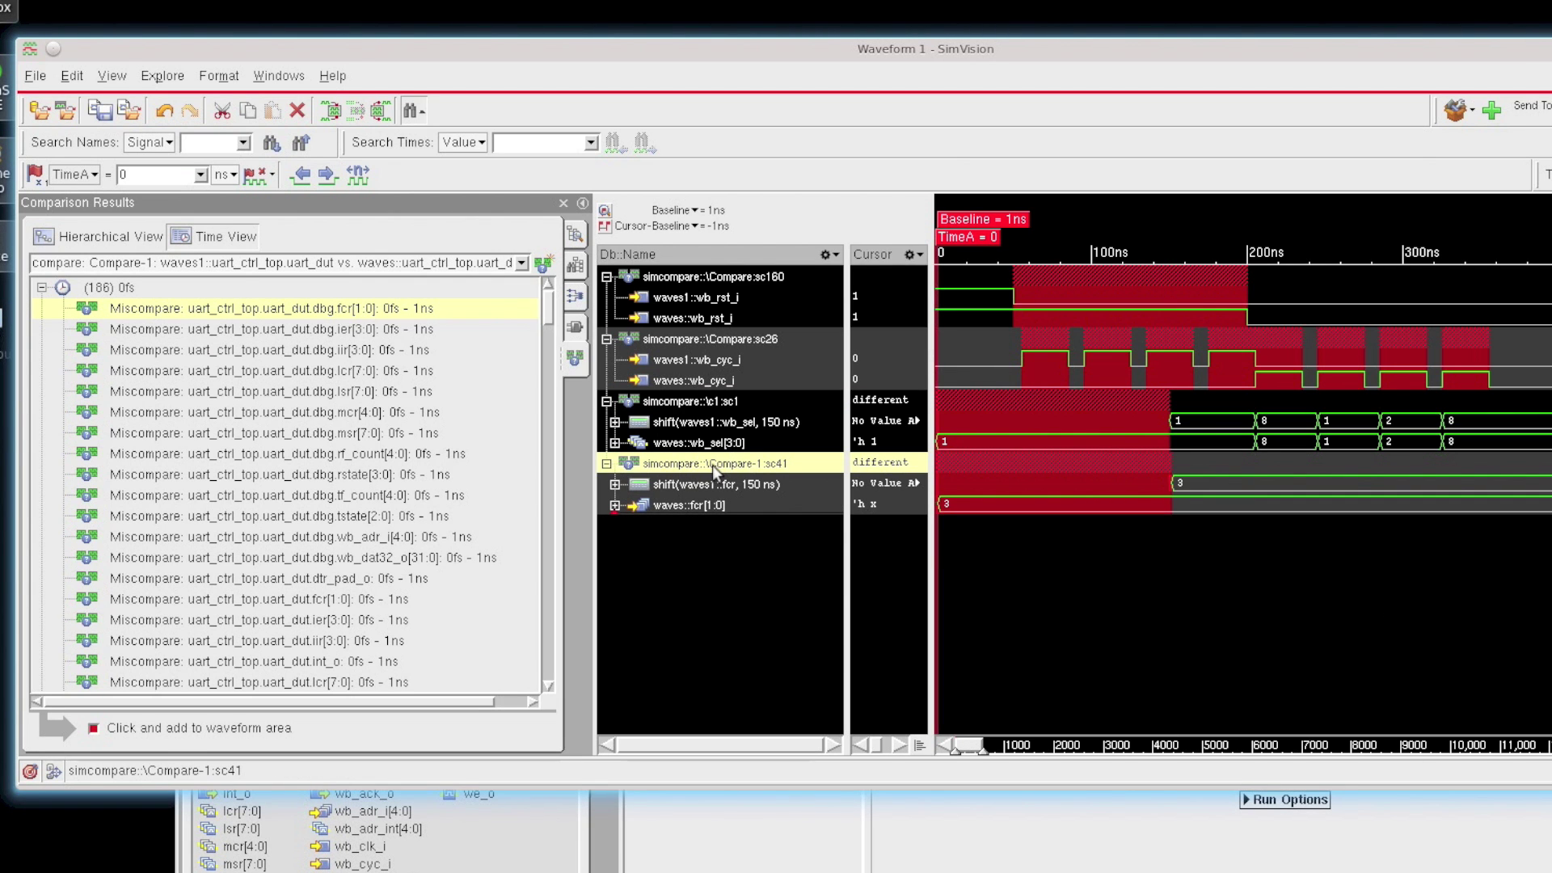
key("ctrl+a")
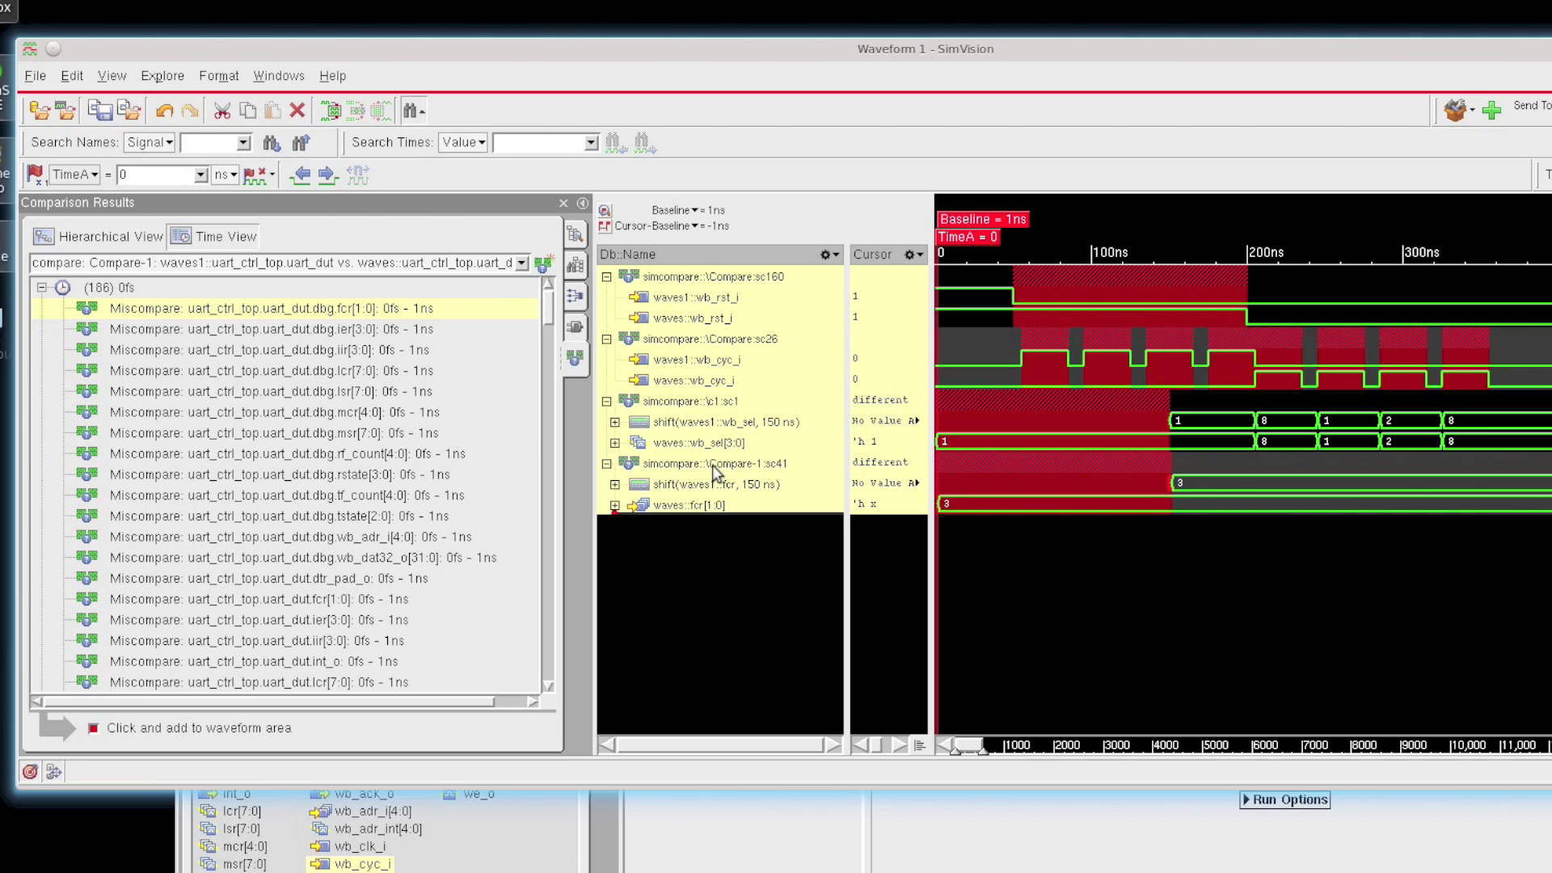
left_click(297, 110)
Step: Under the 0fs entry, add the dbg fcr[1:0], ier[3:0] and lsr[7:0] miscompares to the emptied waveform
left_click(42, 288)
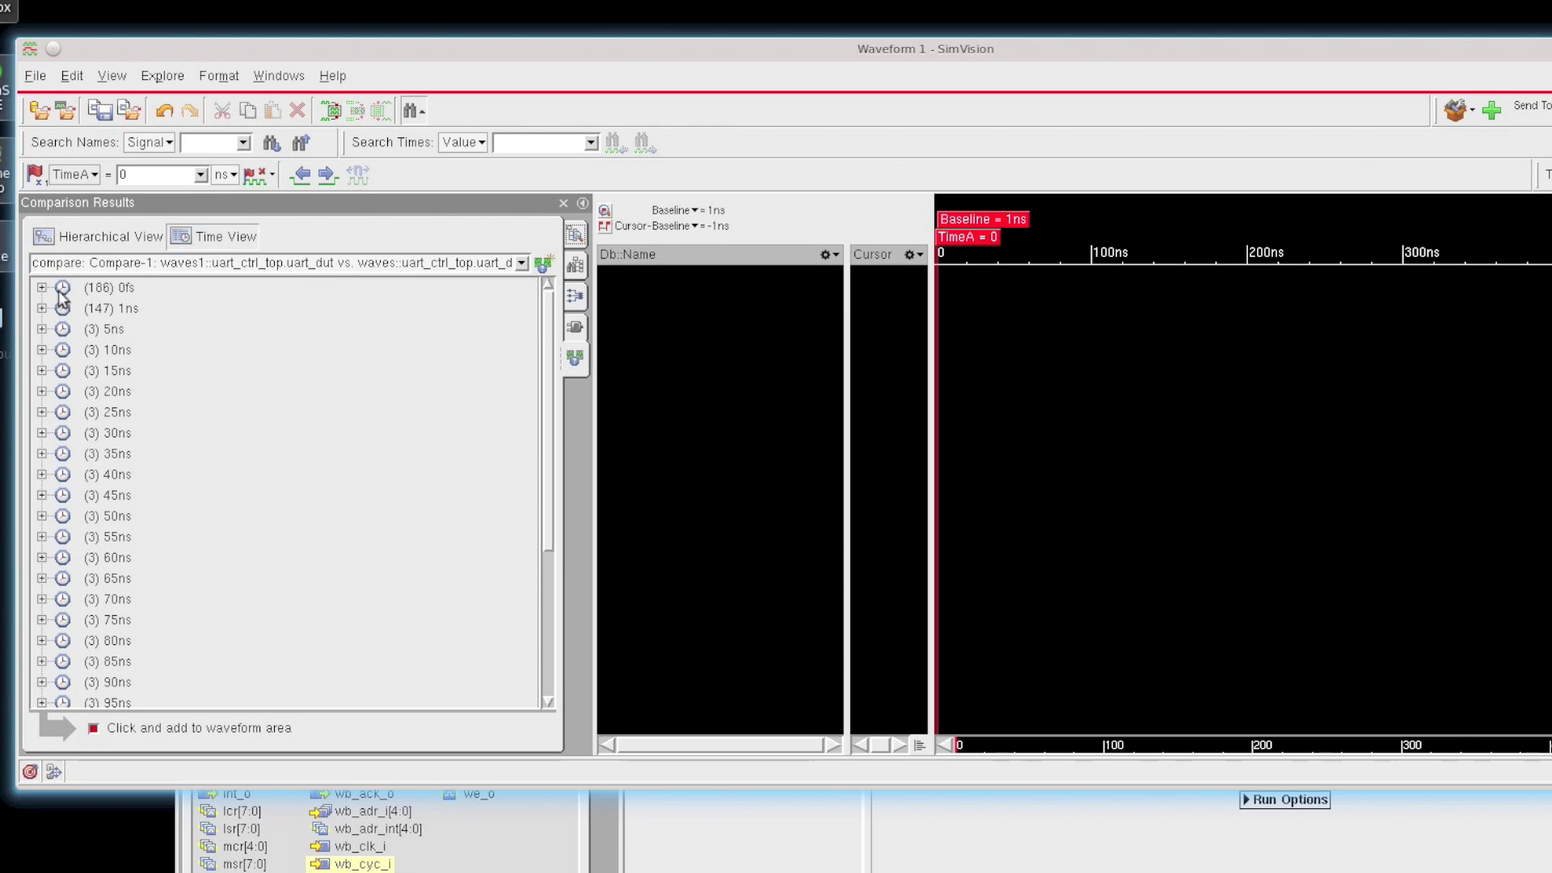
left_click(117, 289)
left_click(41, 288)
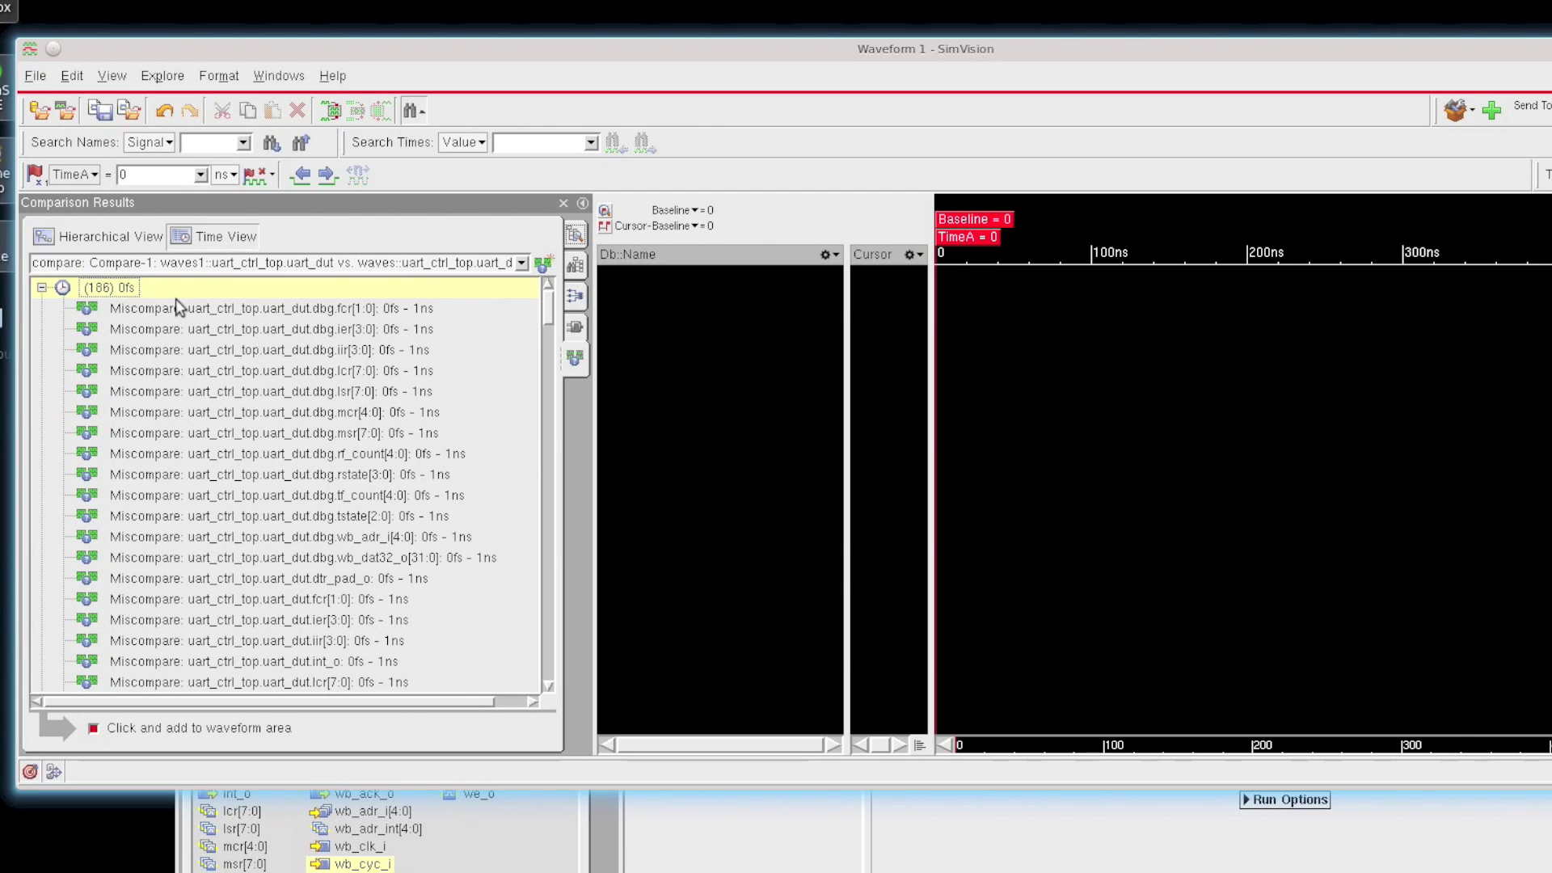
left_click(385, 314)
left_click(380, 332)
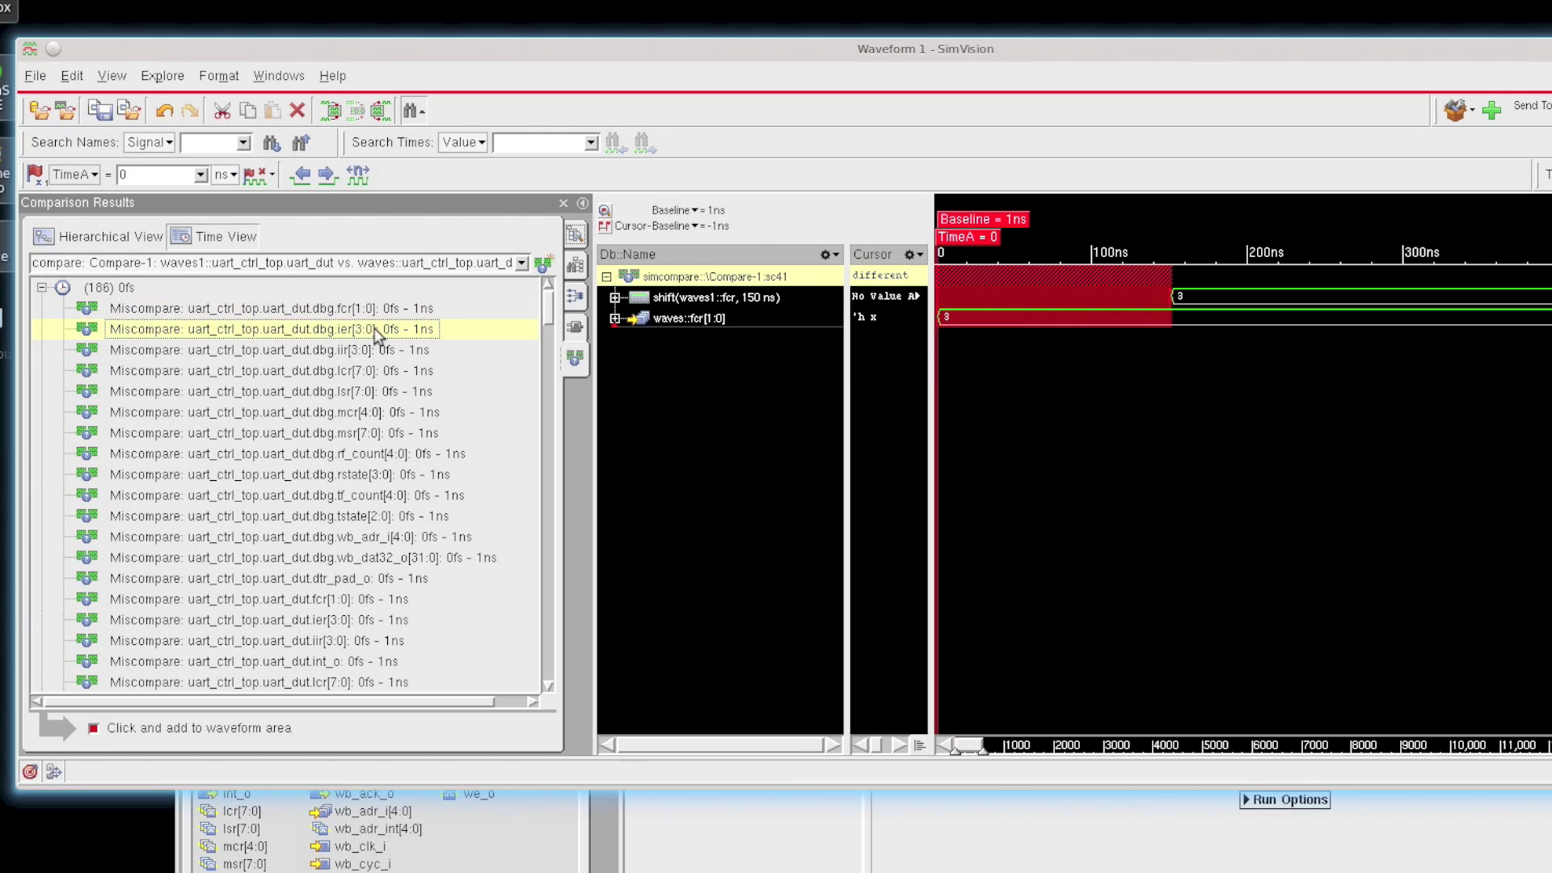
left_click(354, 393)
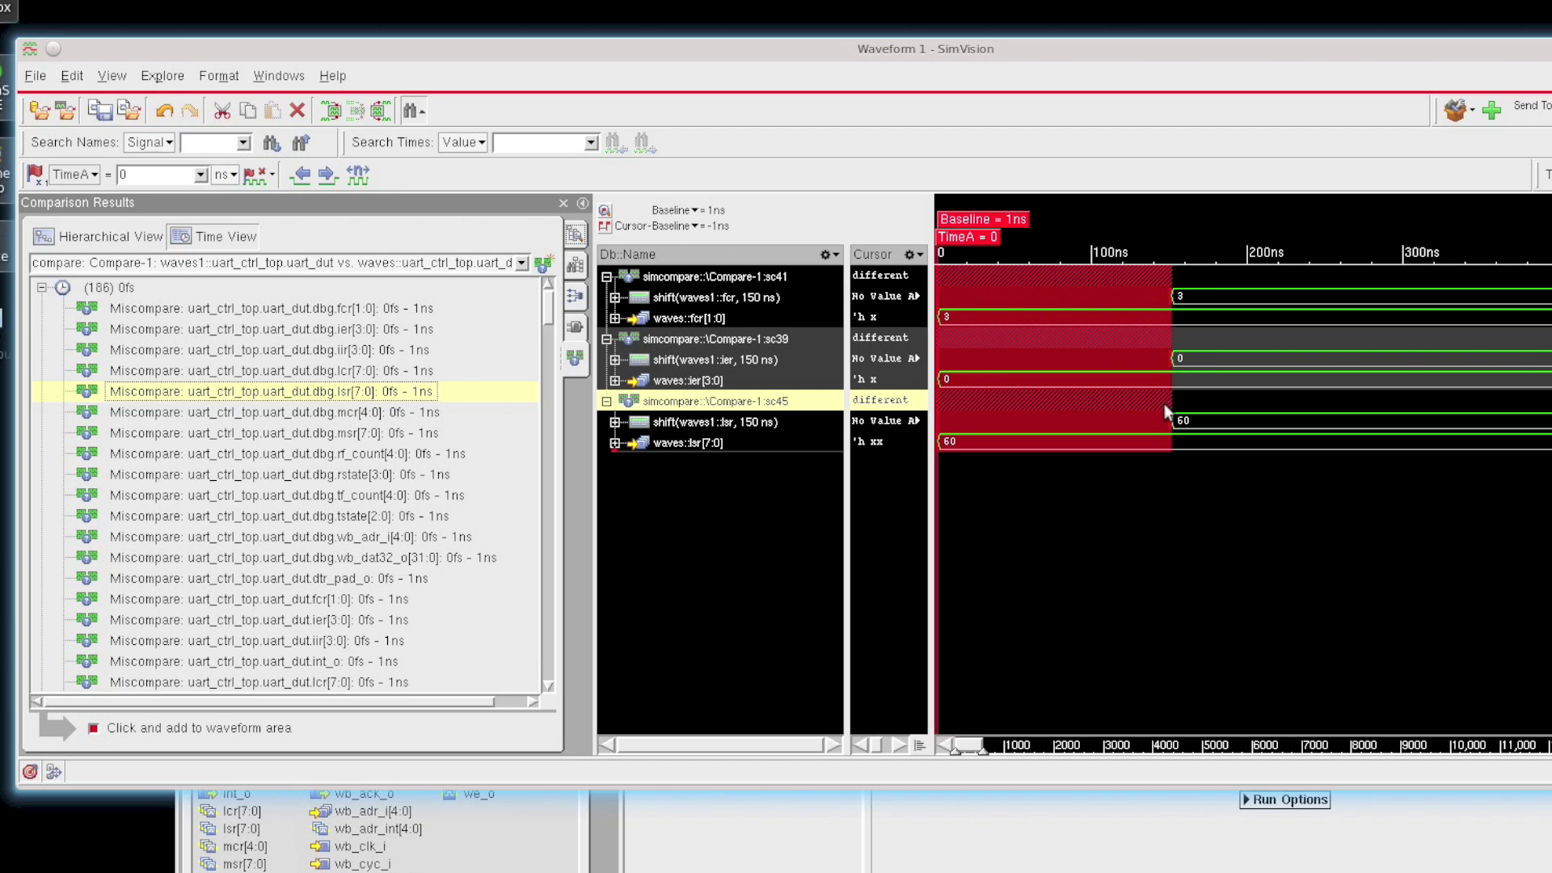
Step: Collapse the 0fs entry and examine the remaining difference times down to the end of the list
left_click_drag(547, 305, 548, 341)
scroll(549, 345, "up", 5)
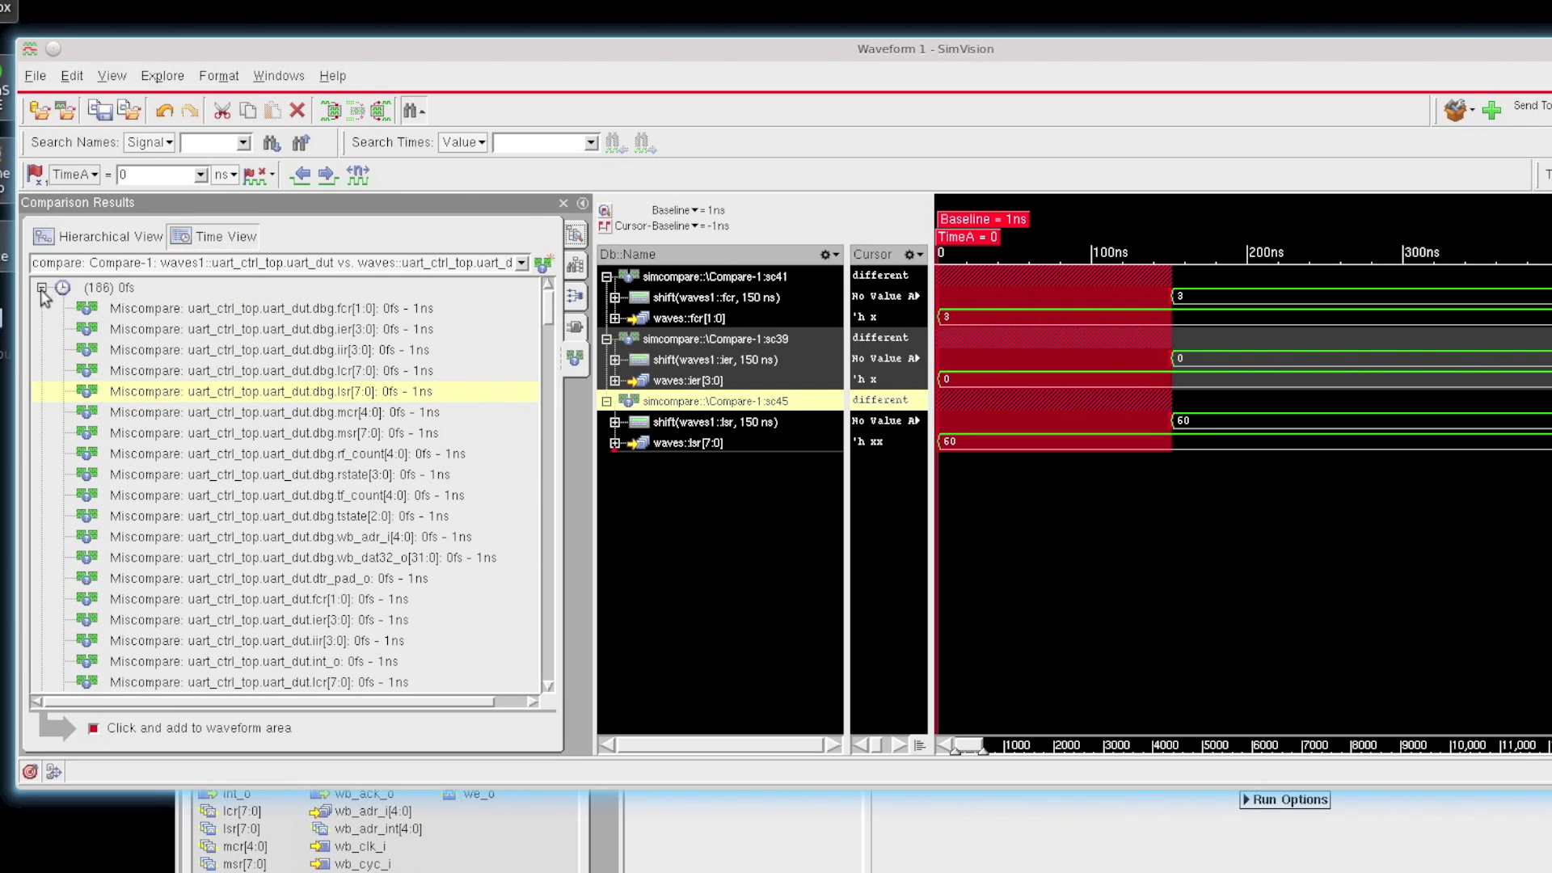
left_click(42, 288)
left_click_drag(549, 356, 540, 516)
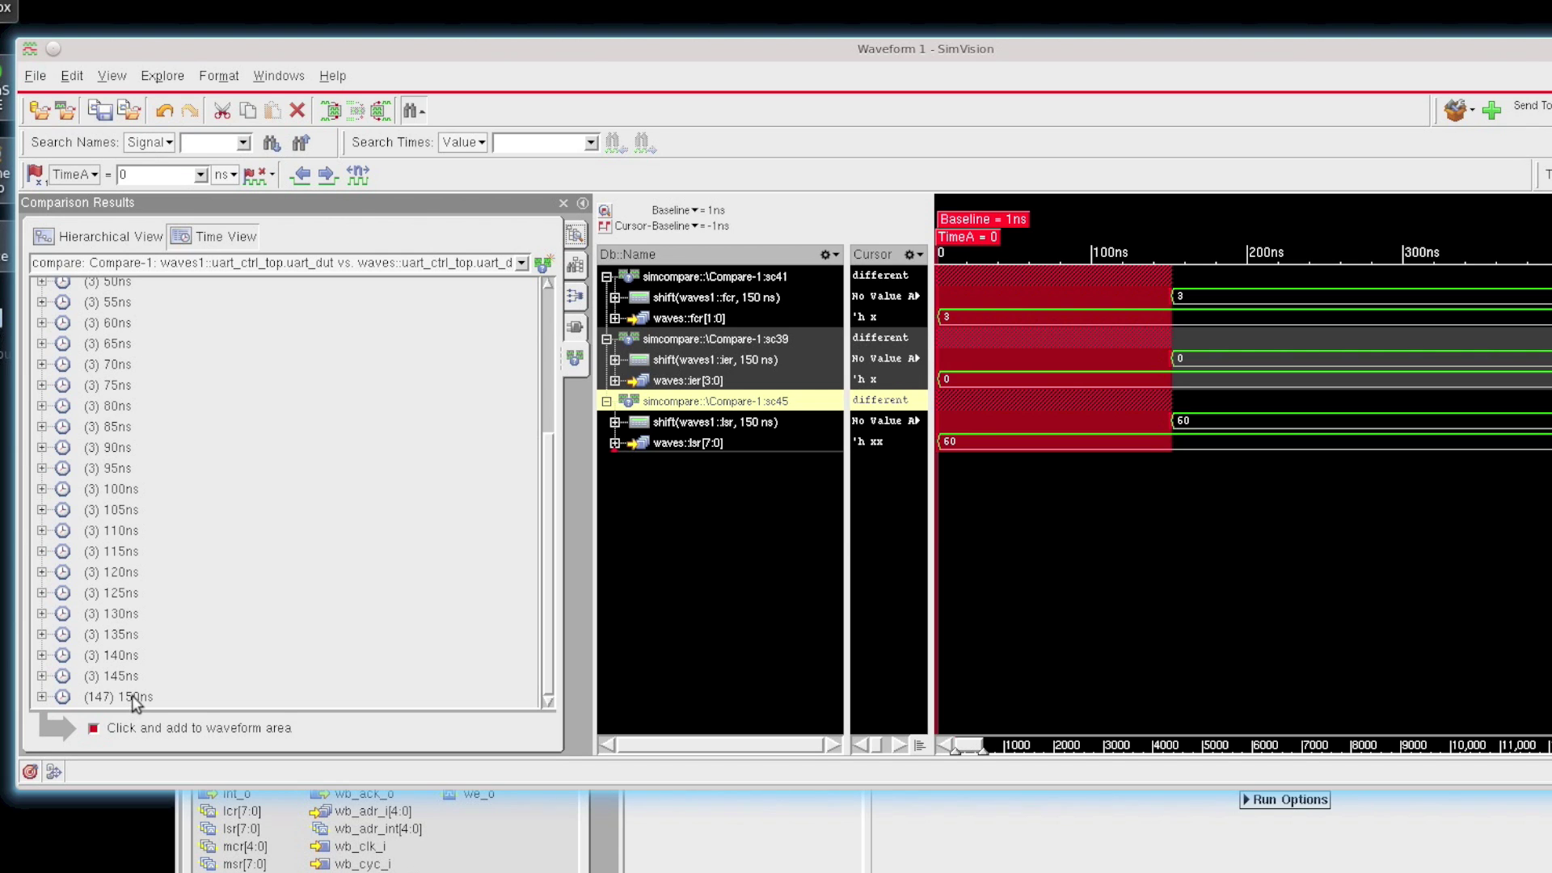
Step: Edit the shifted uart_dut comparison in the SimCompare Manager to compare from time 151ns and submit it
left_click(704, 852)
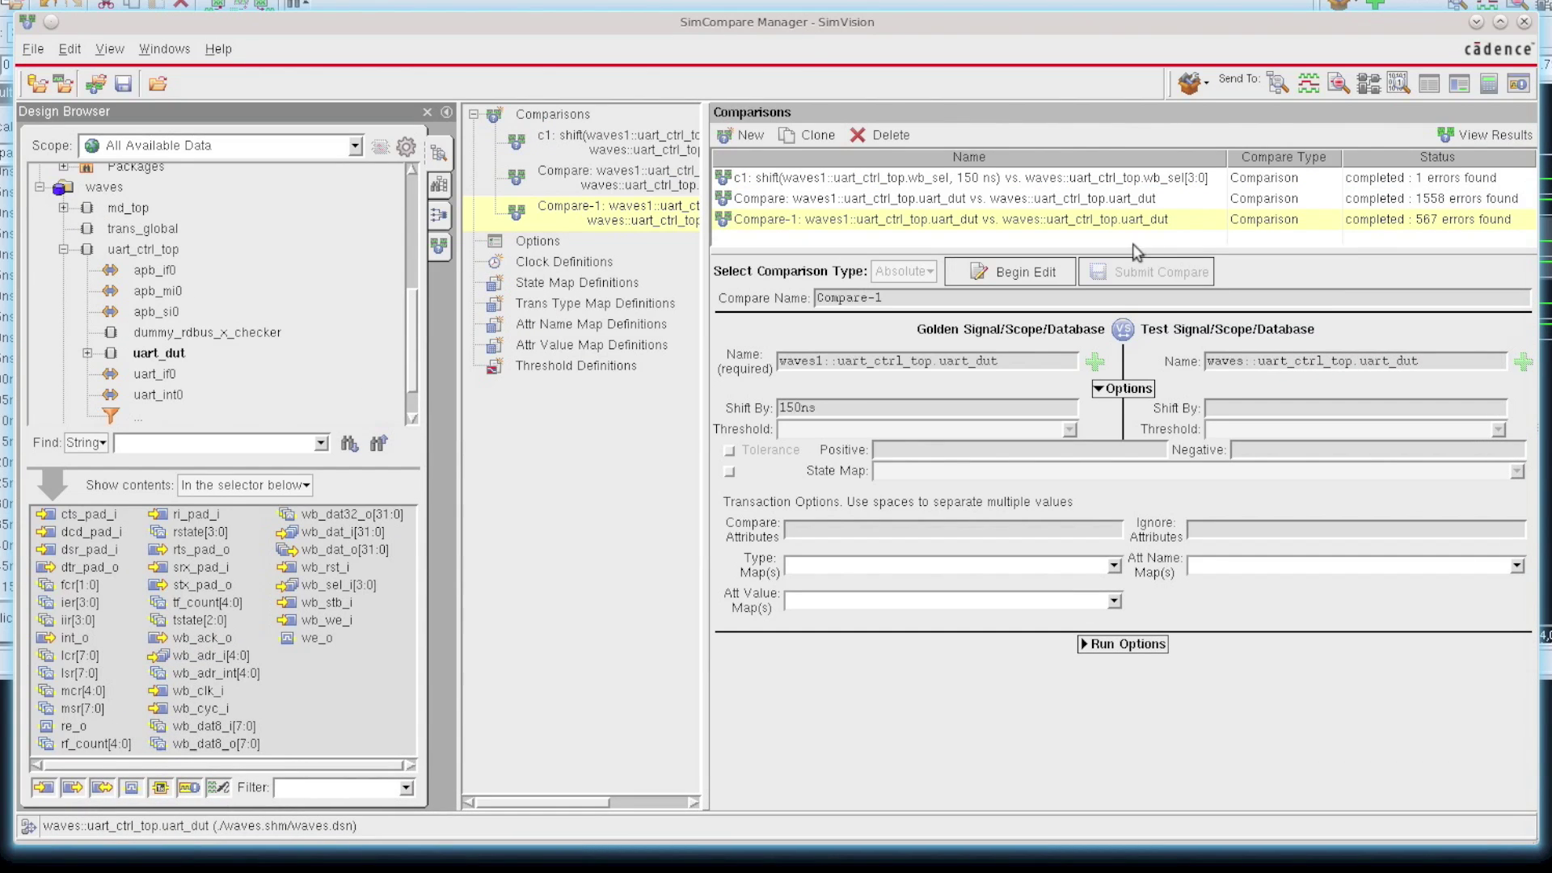
left_click(1042, 275)
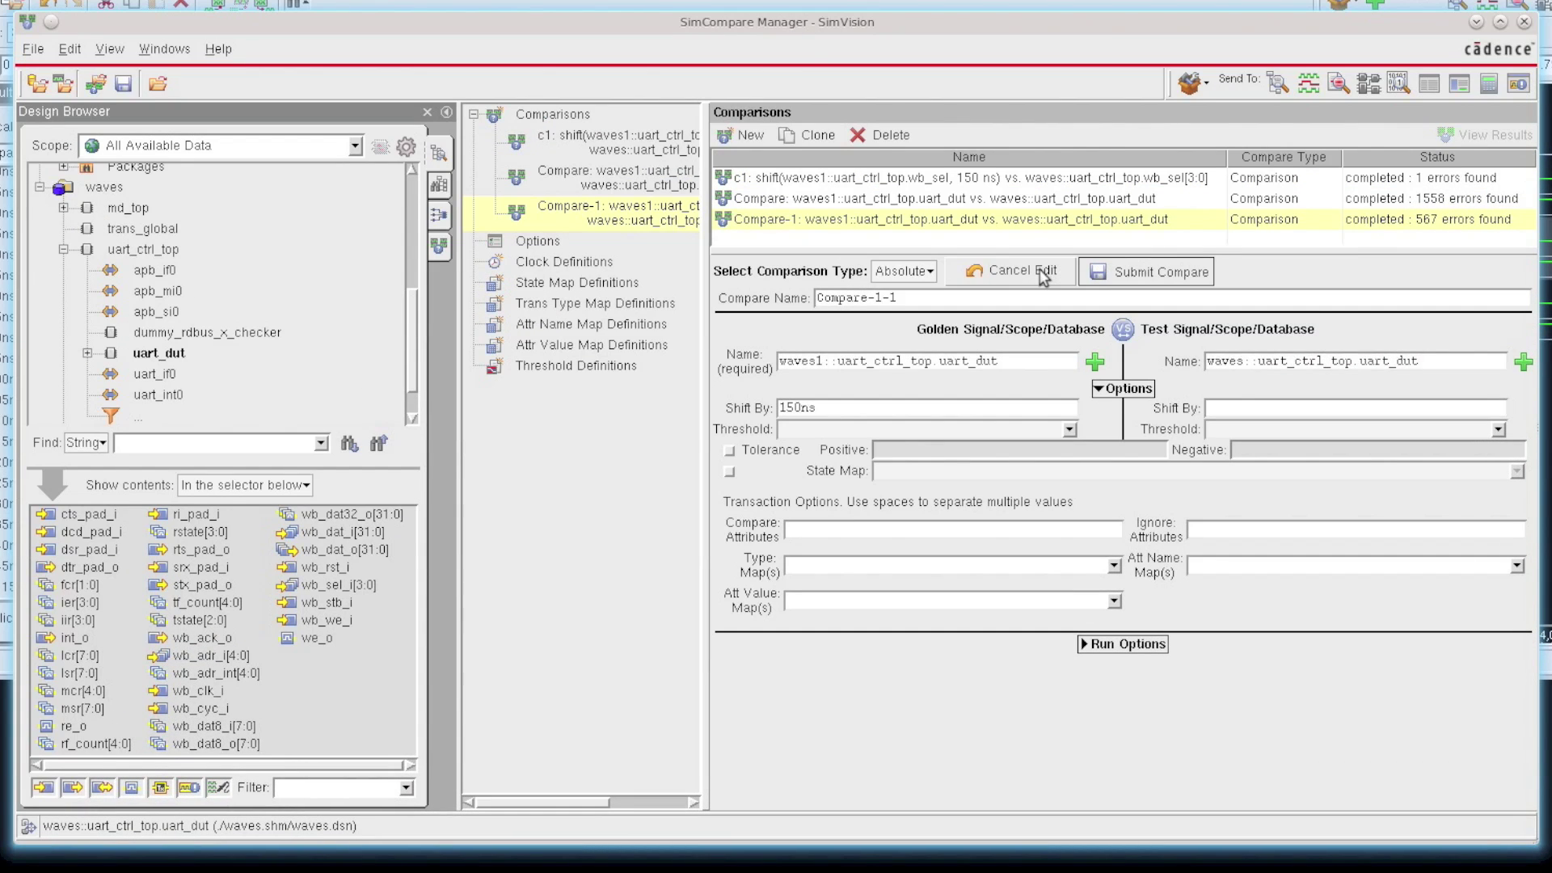
left_click(1138, 644)
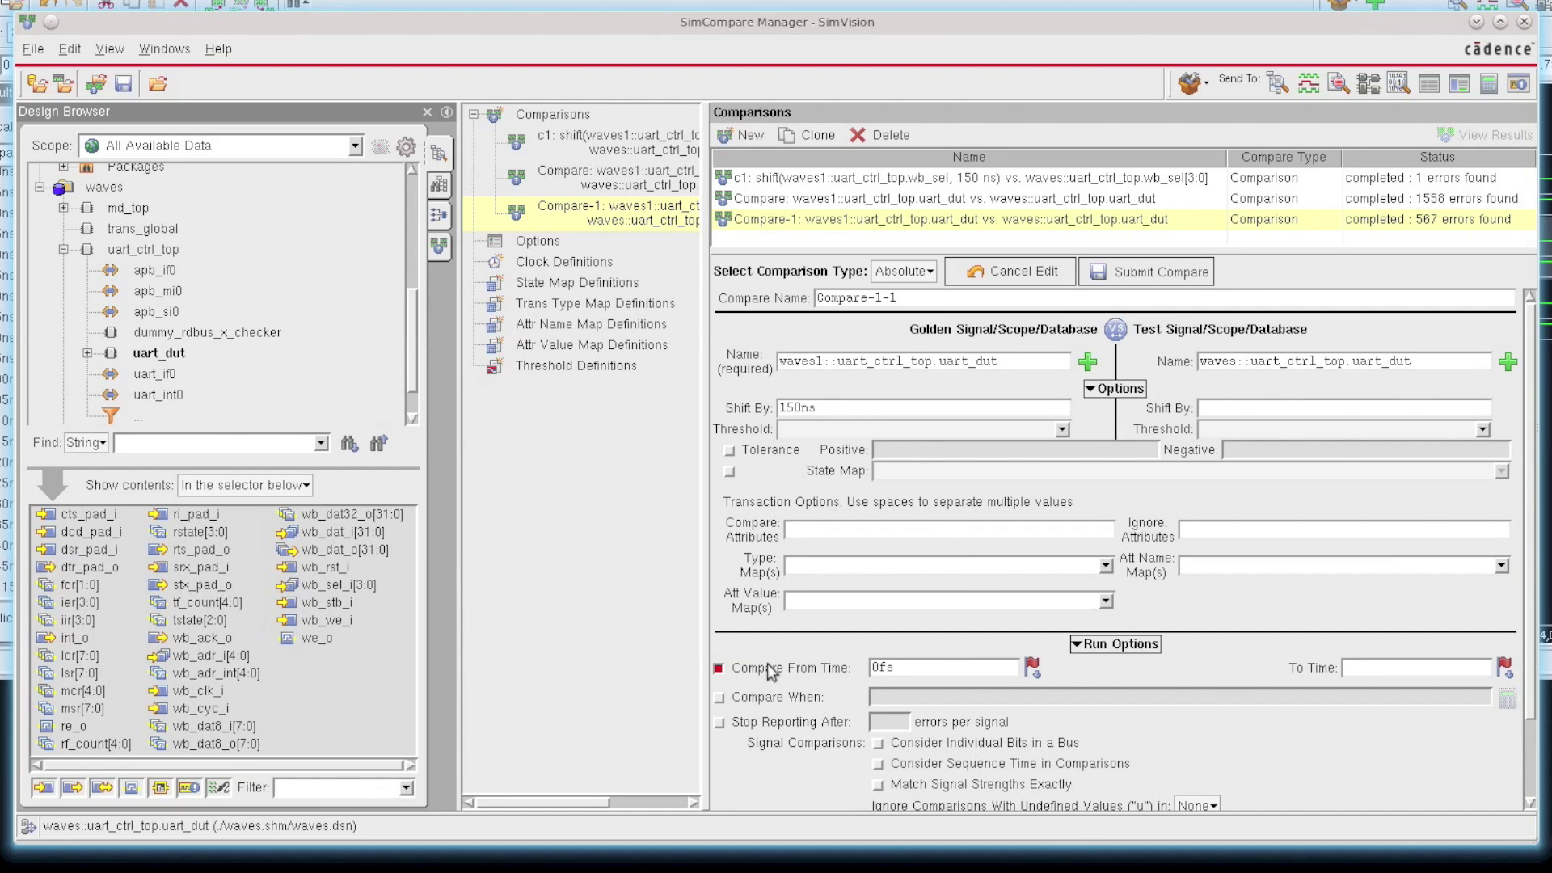
left_click(915, 669)
key("BackSpace")
key("BackSpace")
key("BackSpace")
type("151ns")
left_click(1123, 274)
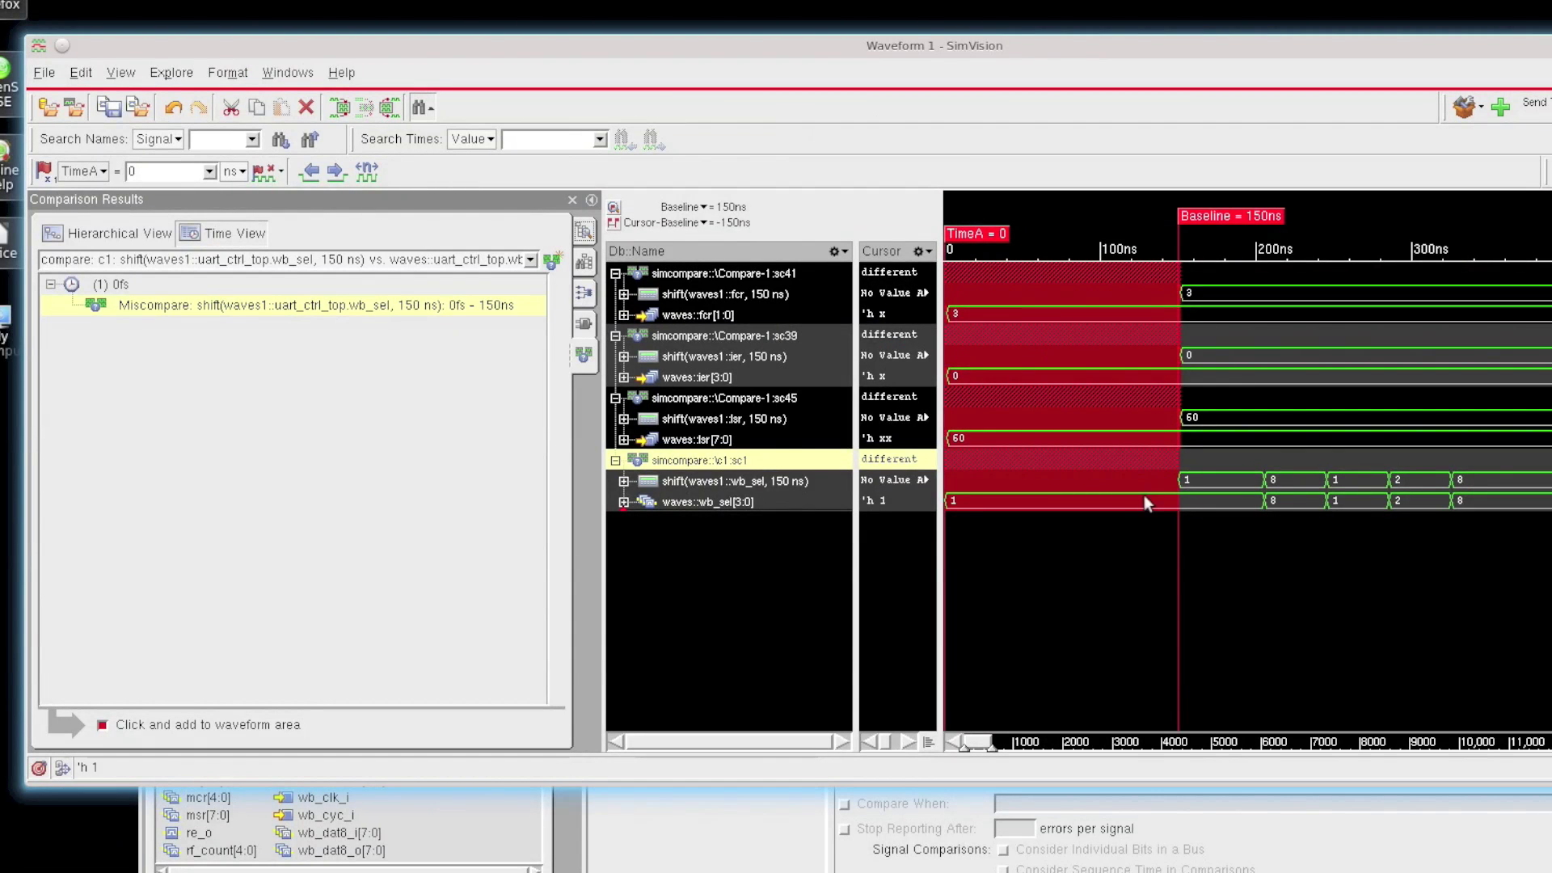
Step: Delete all the fcr, ier, lsr and wb_sel comparison signals from the waveform
left_click(763, 401)
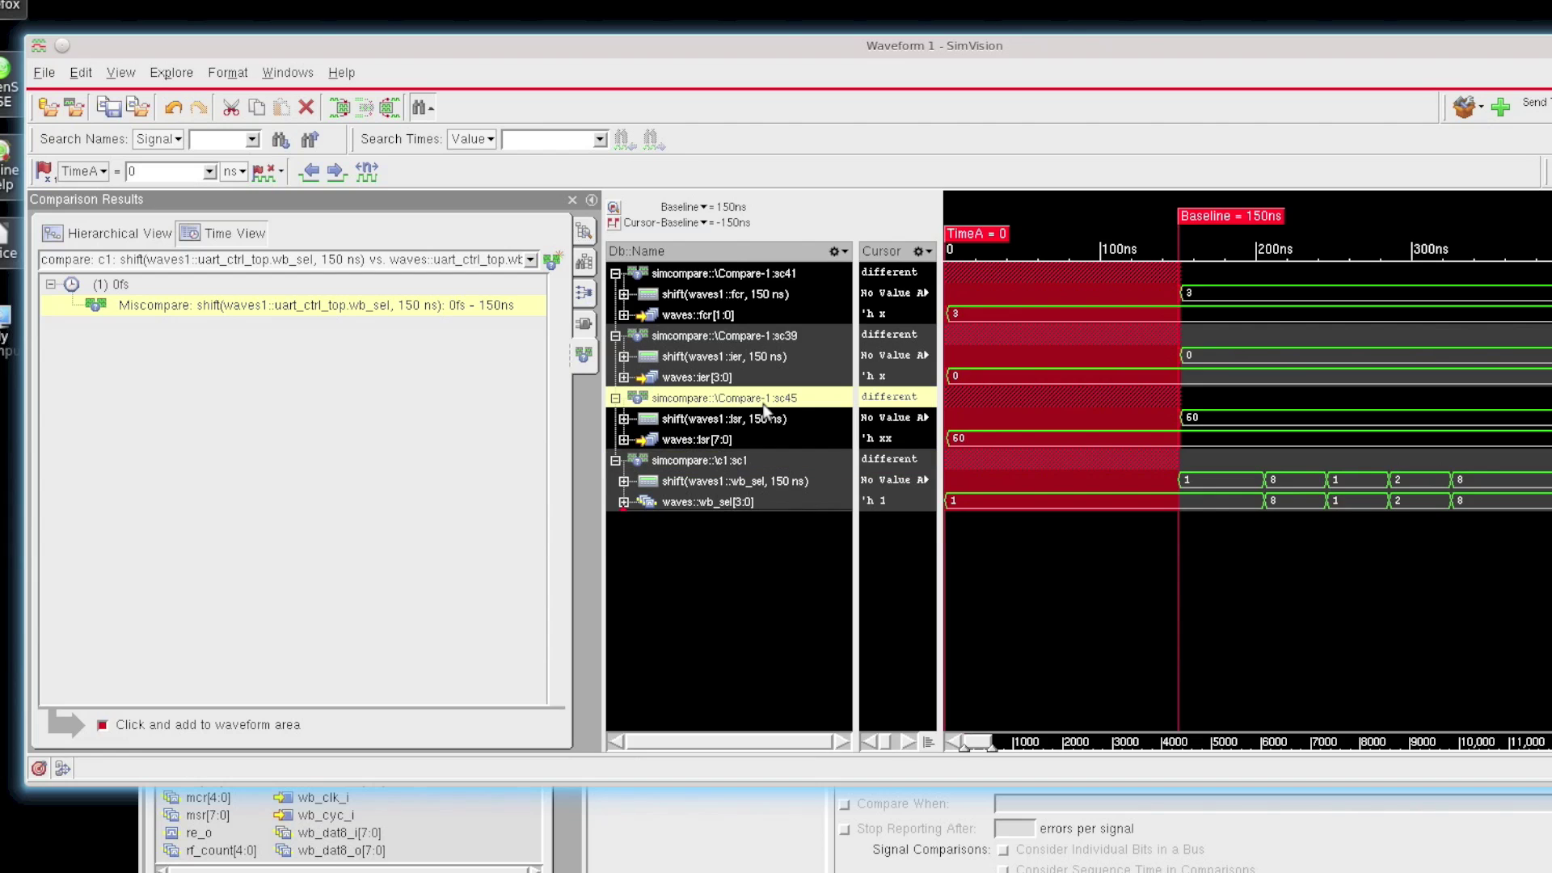
key("ctrl+a")
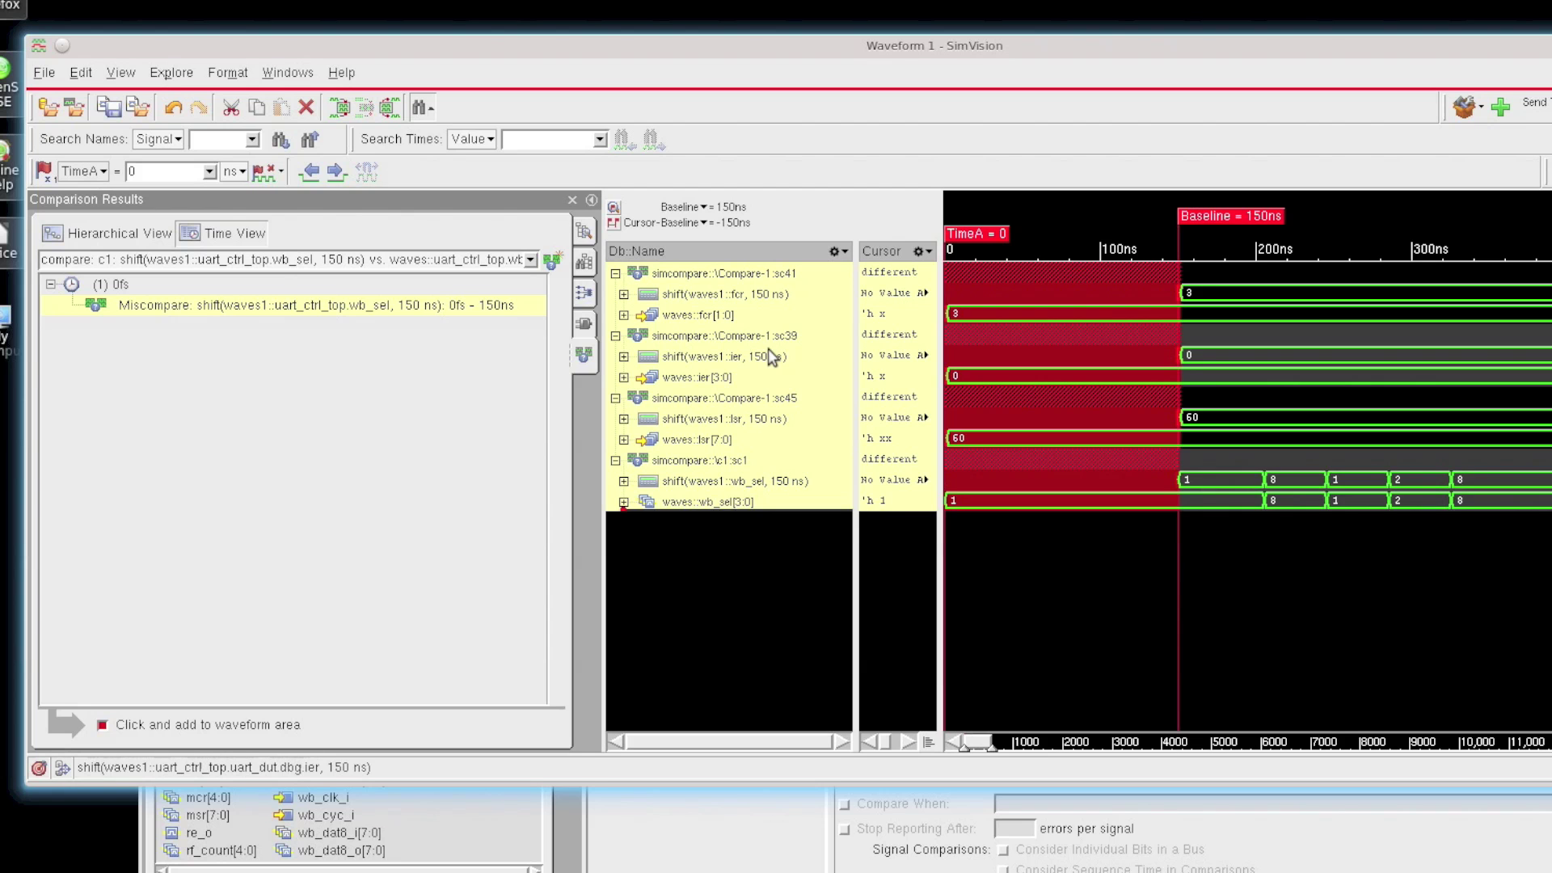
left_click(306, 106)
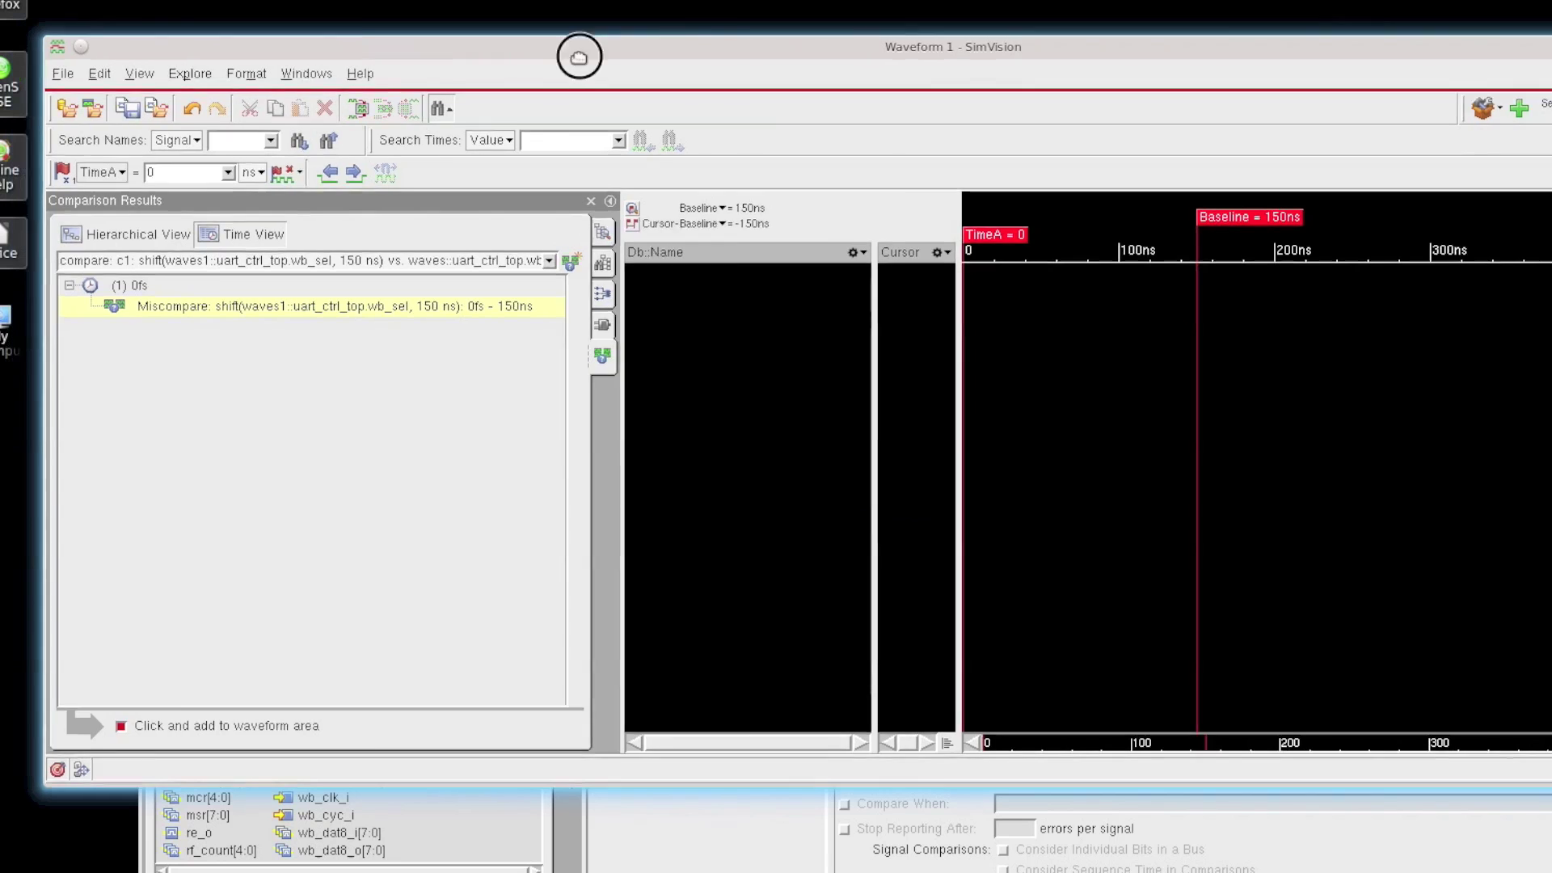
Step: Close the waveform and SimCompare Manager windows and exit SimVision
left_click_drag(579, 57, 976, 58)
mouse_move(675, 351)
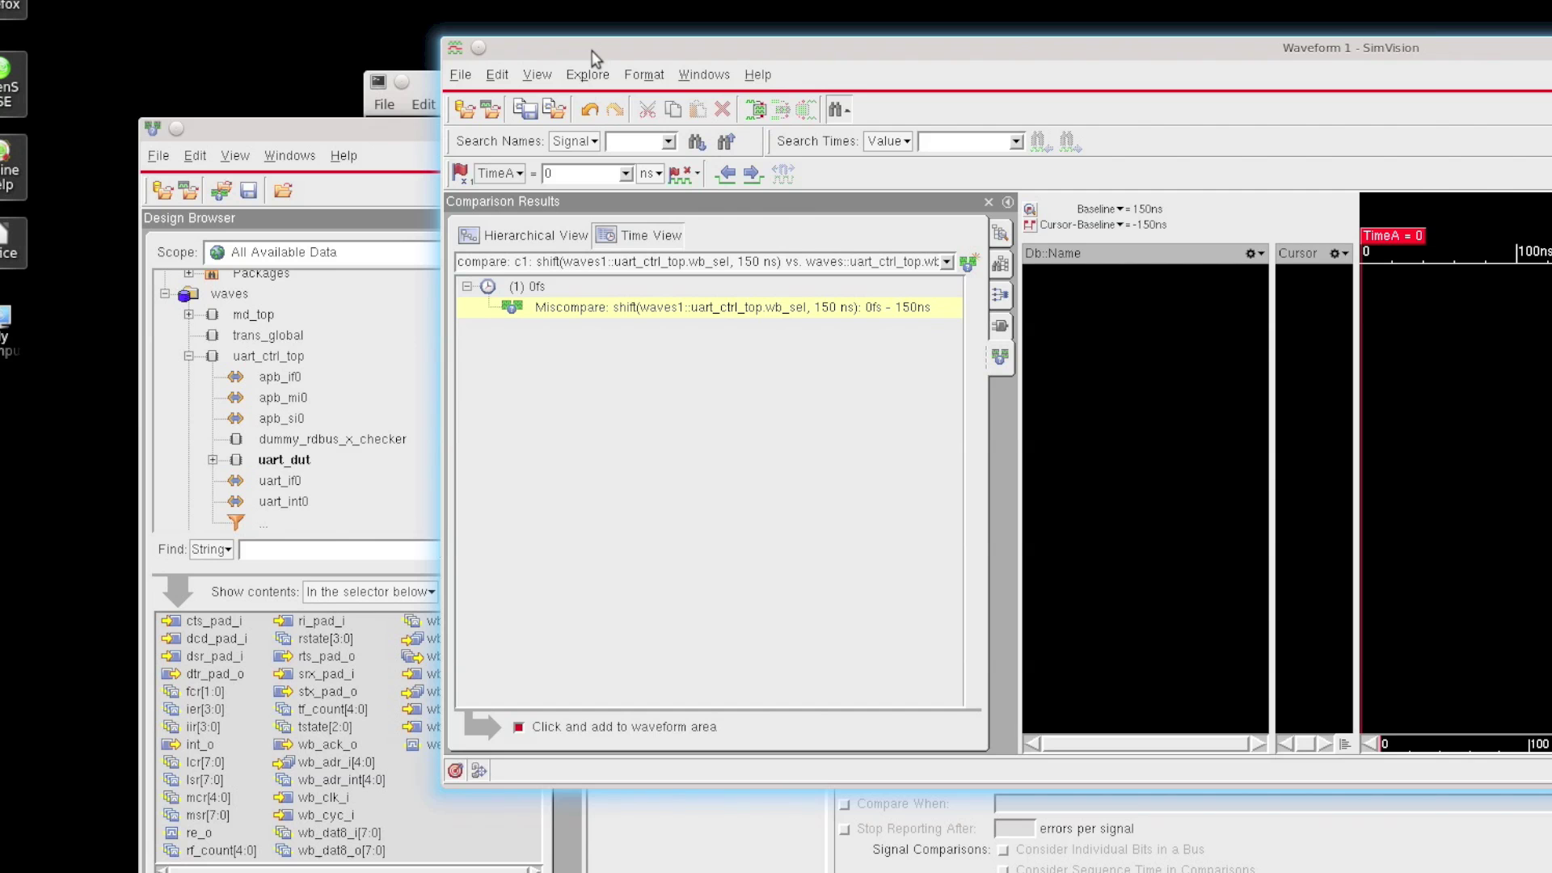
left_click_drag(592, 50, 244, 54)
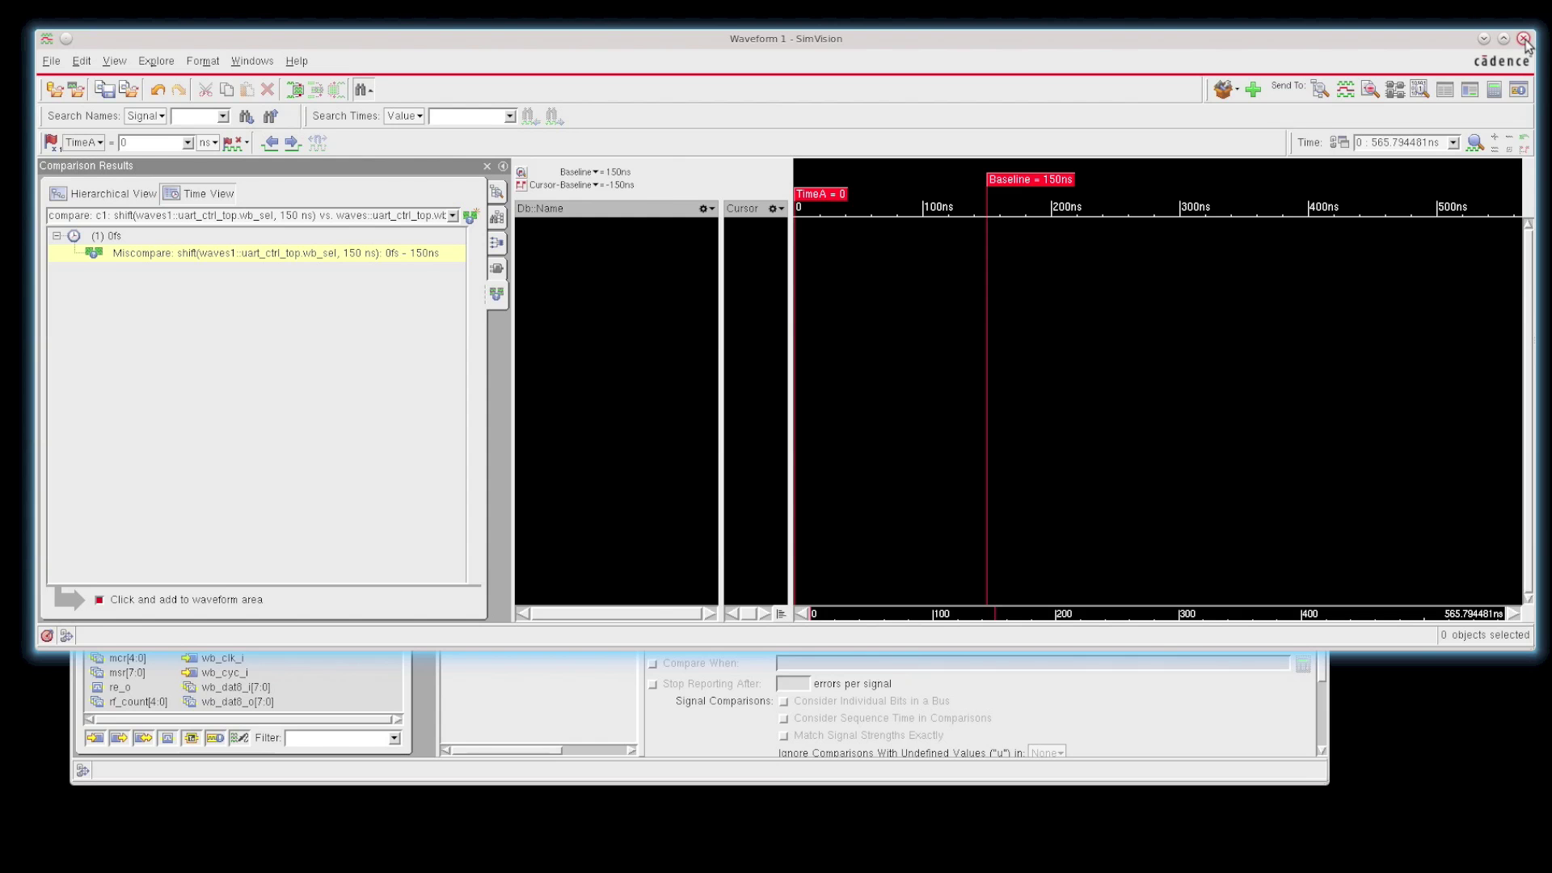
left_click(1523, 39)
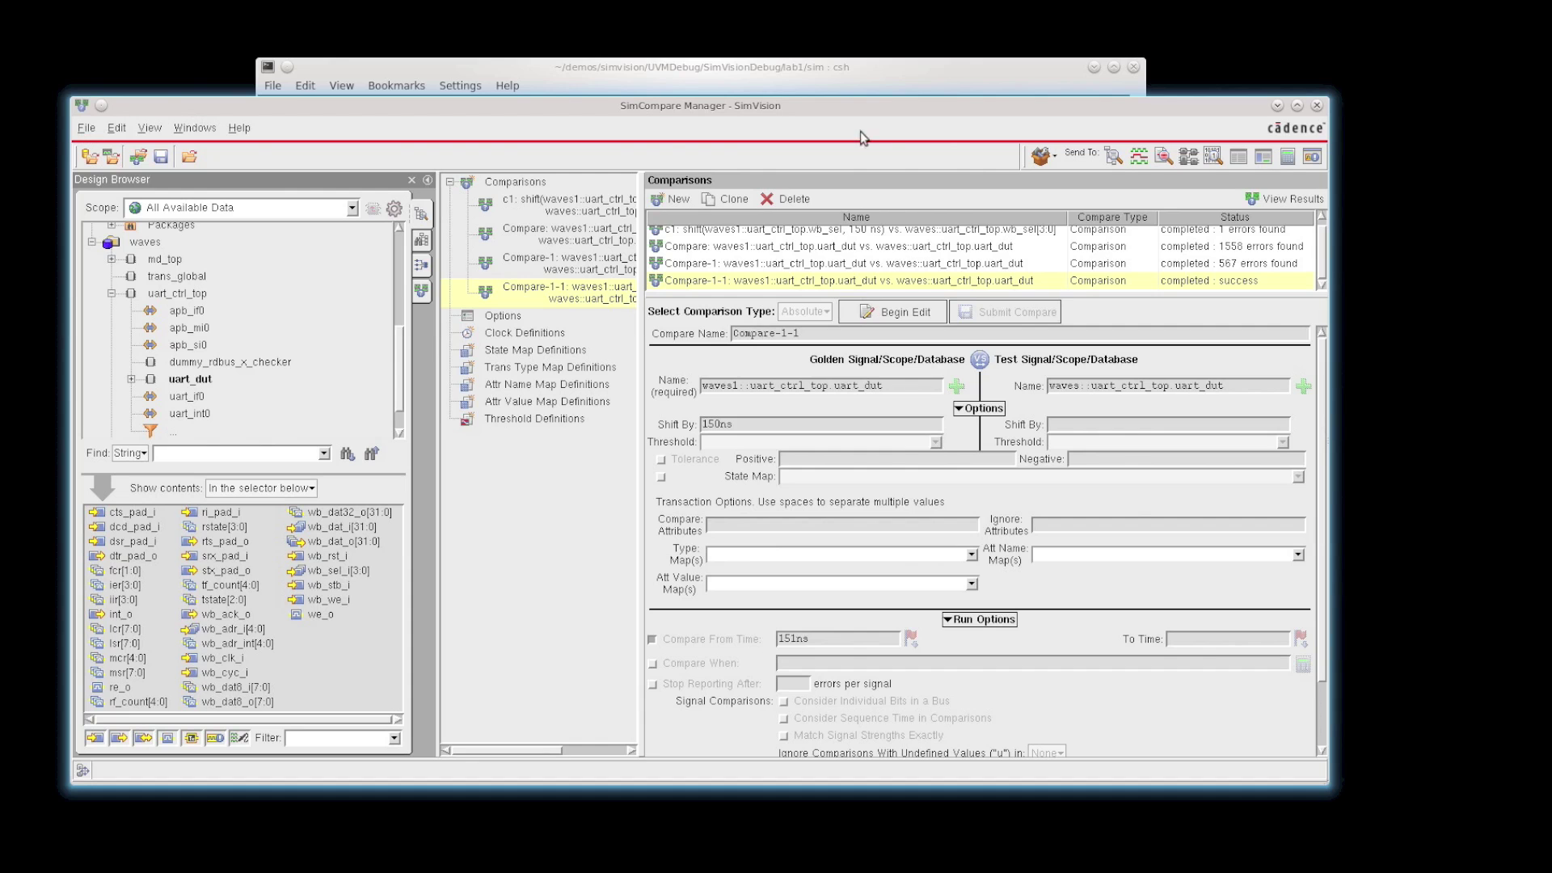
left_click(1317, 106)
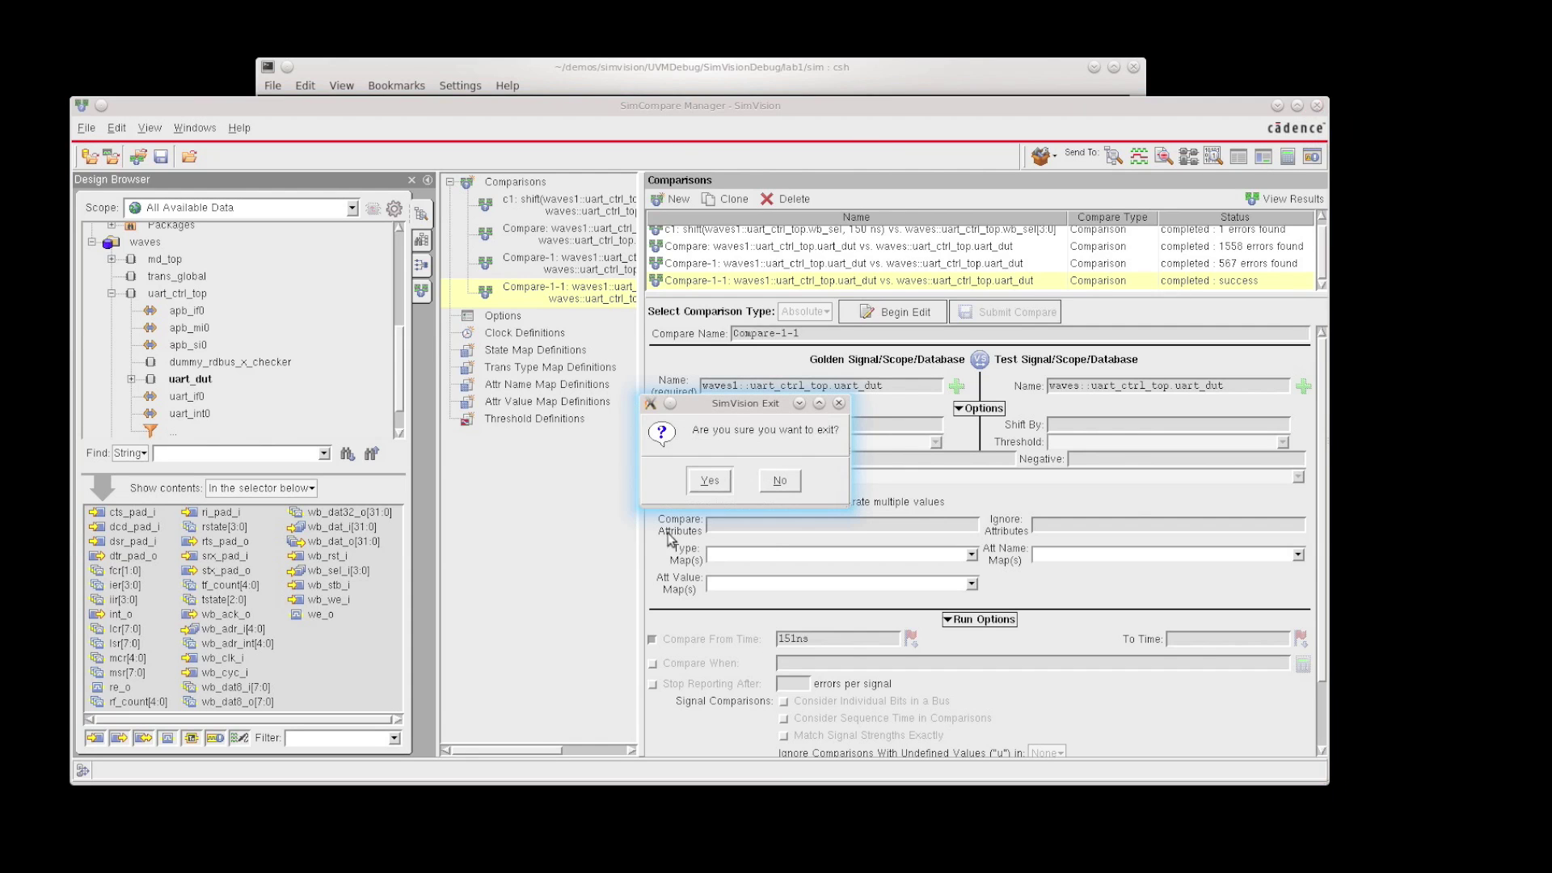
left_click(709, 480)
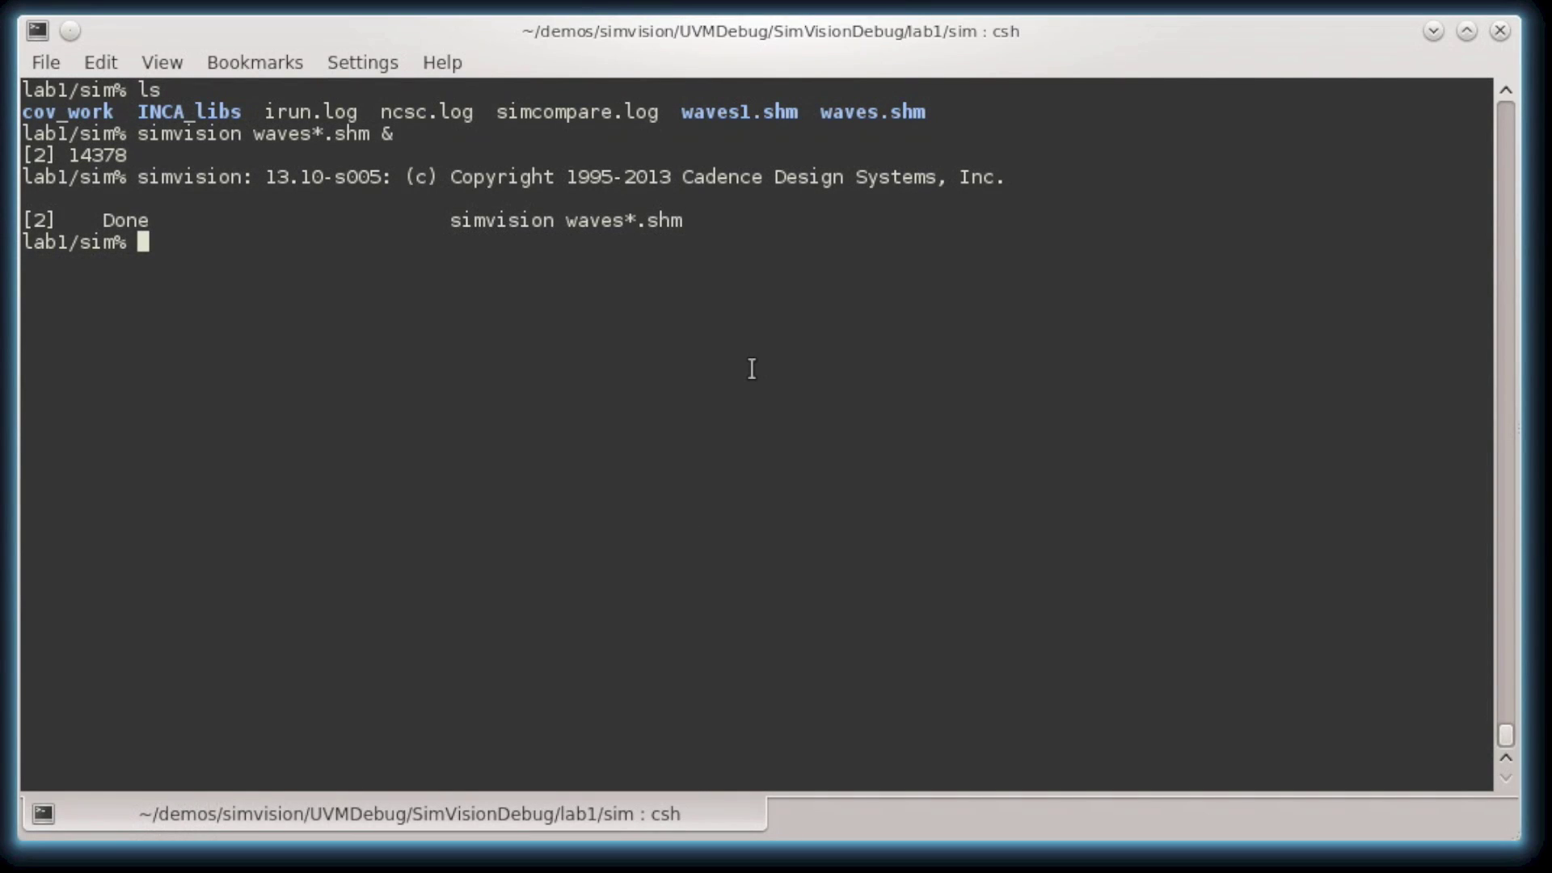
Step: Start simcompare -tcl in the terminal, then set waves.shm as the golden database and waves1.shm as the test database
type("simcompare -tcl")
key("Return")
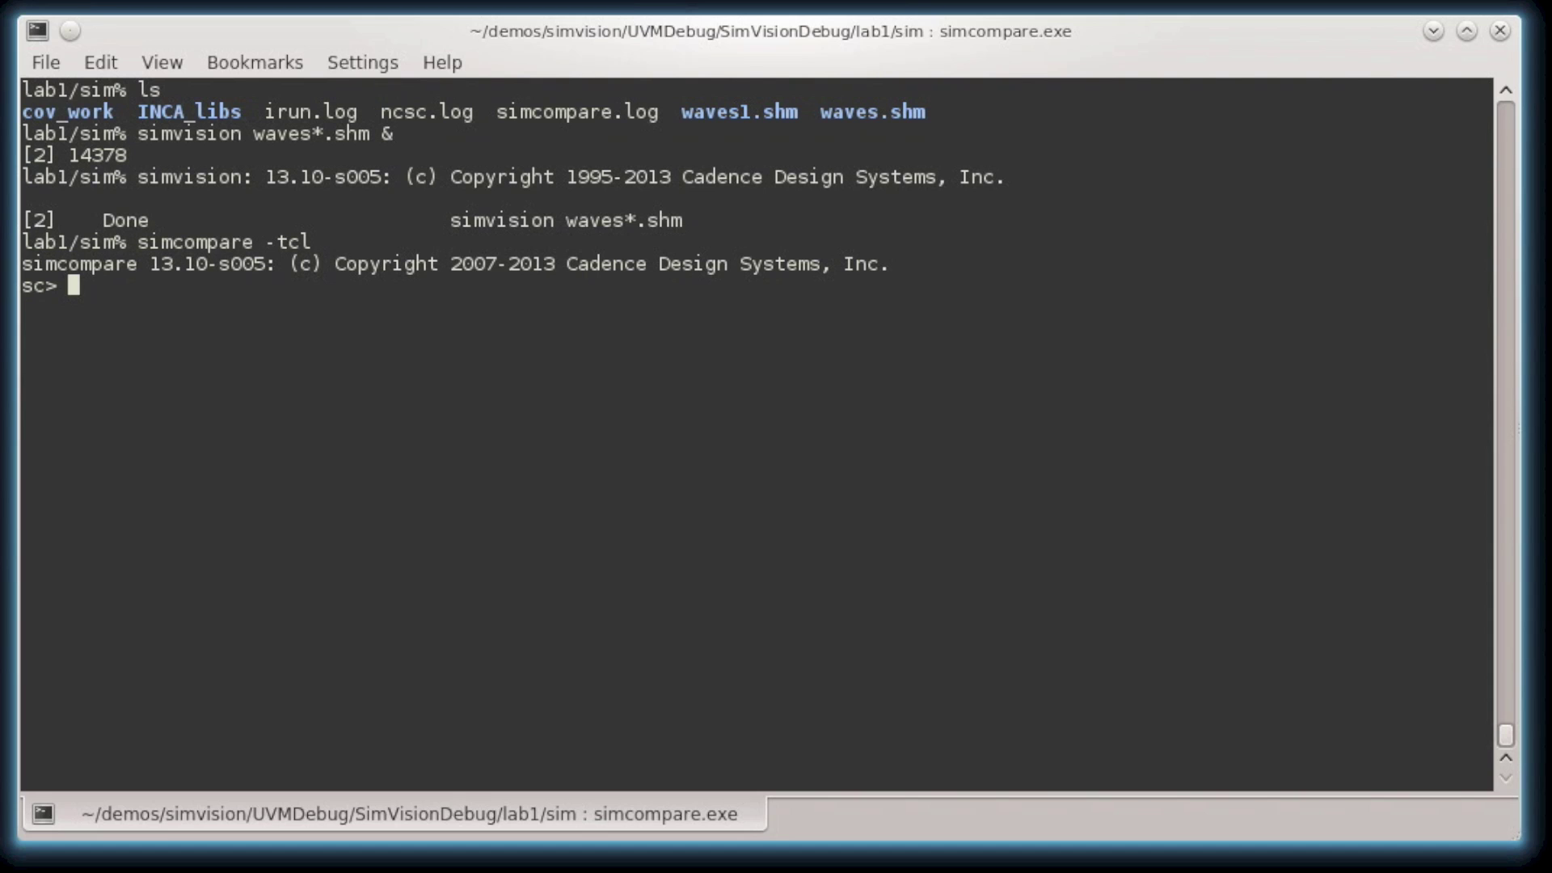
type("golden waves")
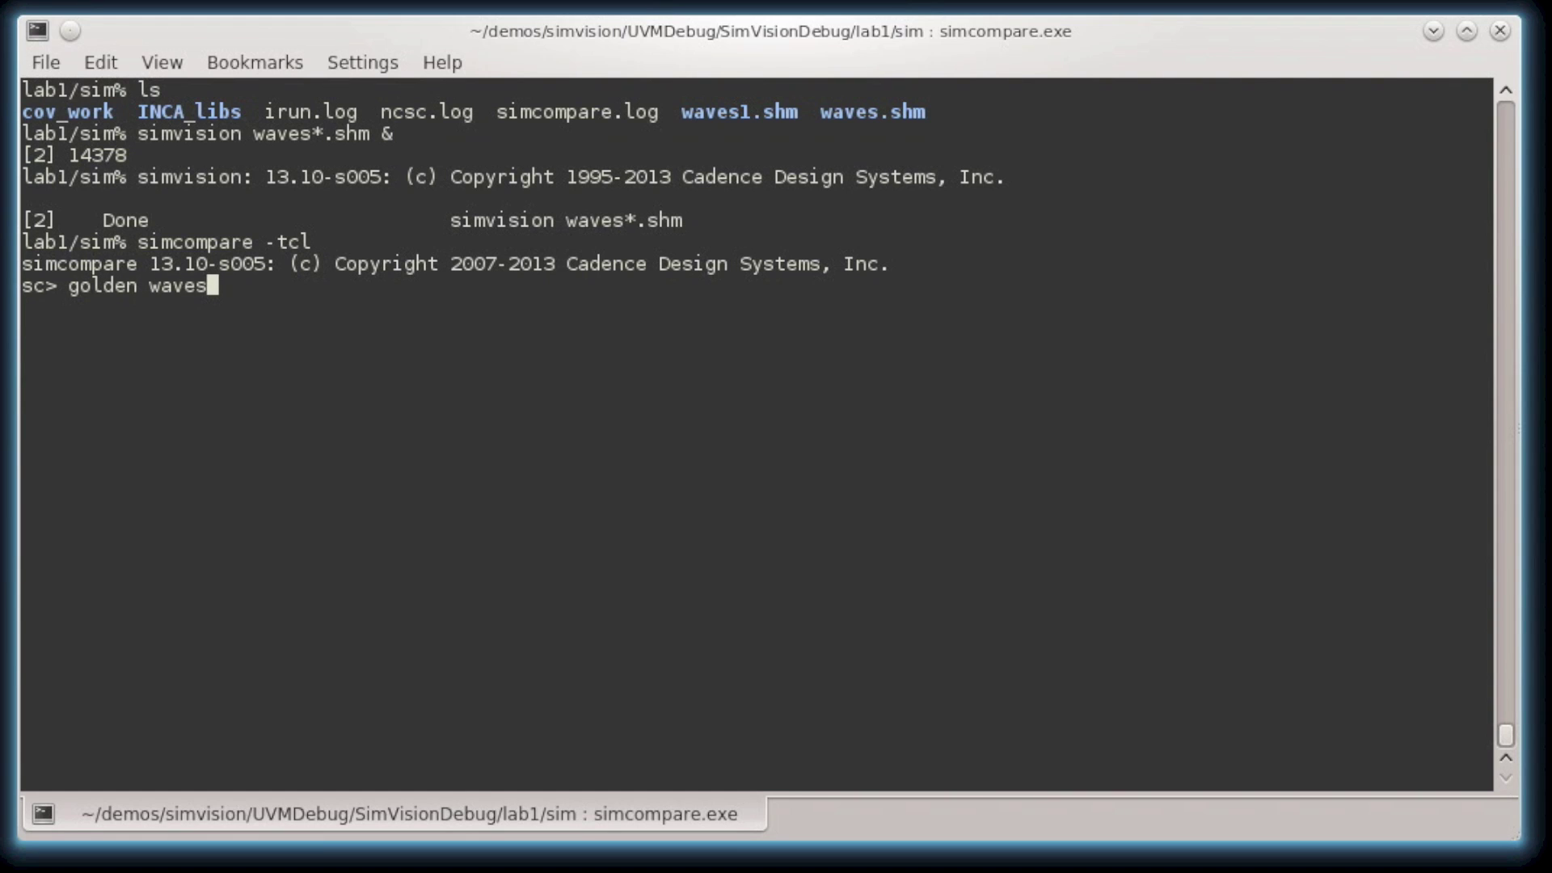
type(".shm")
key("Return")
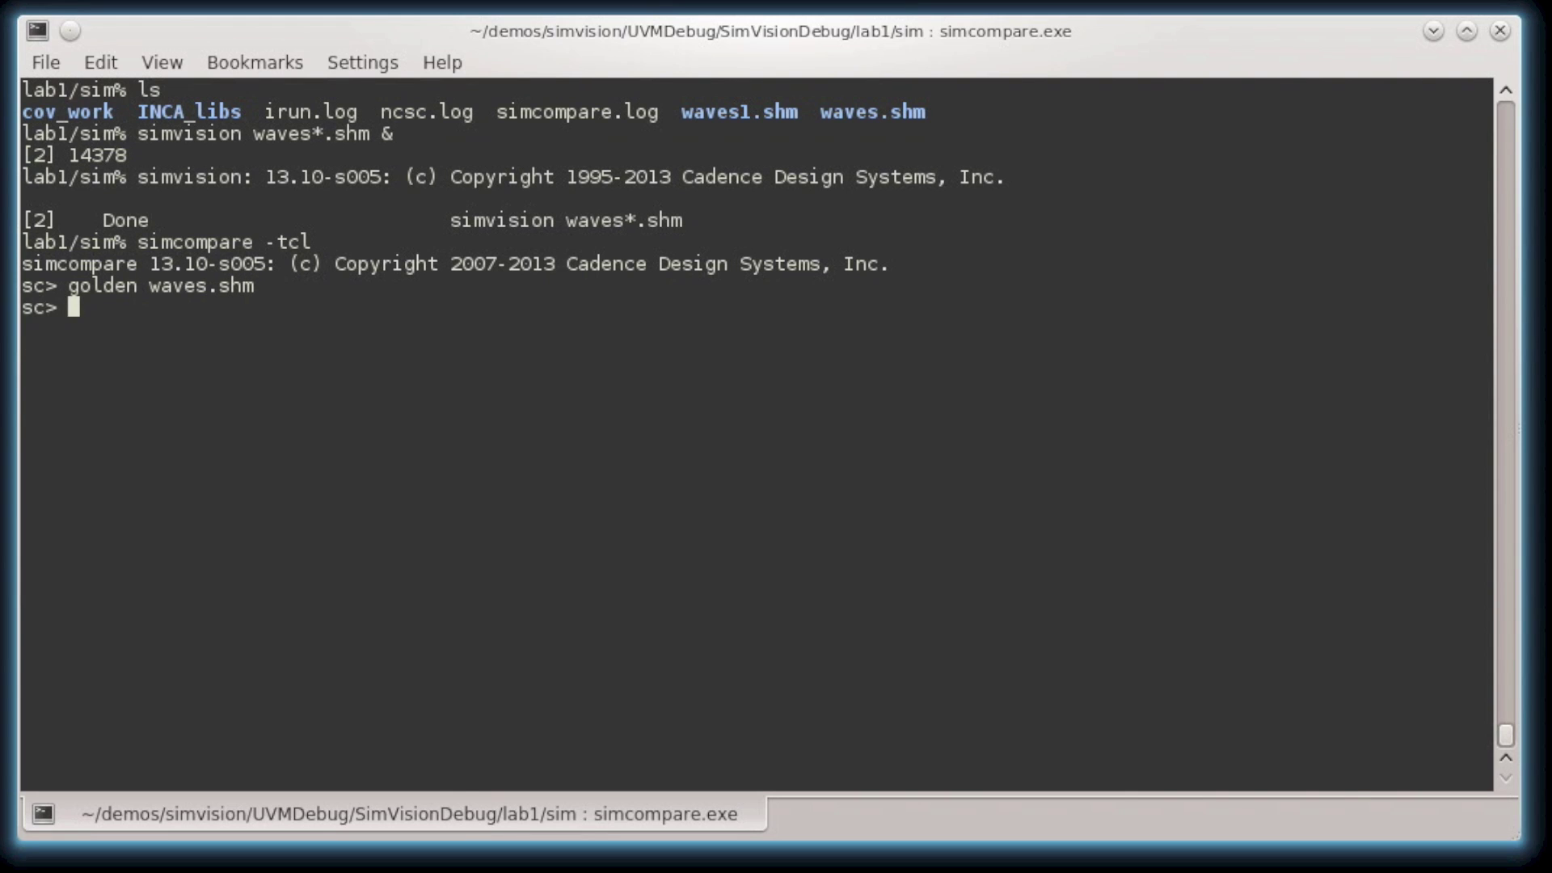
type("test waves1.shm")
key("Return")
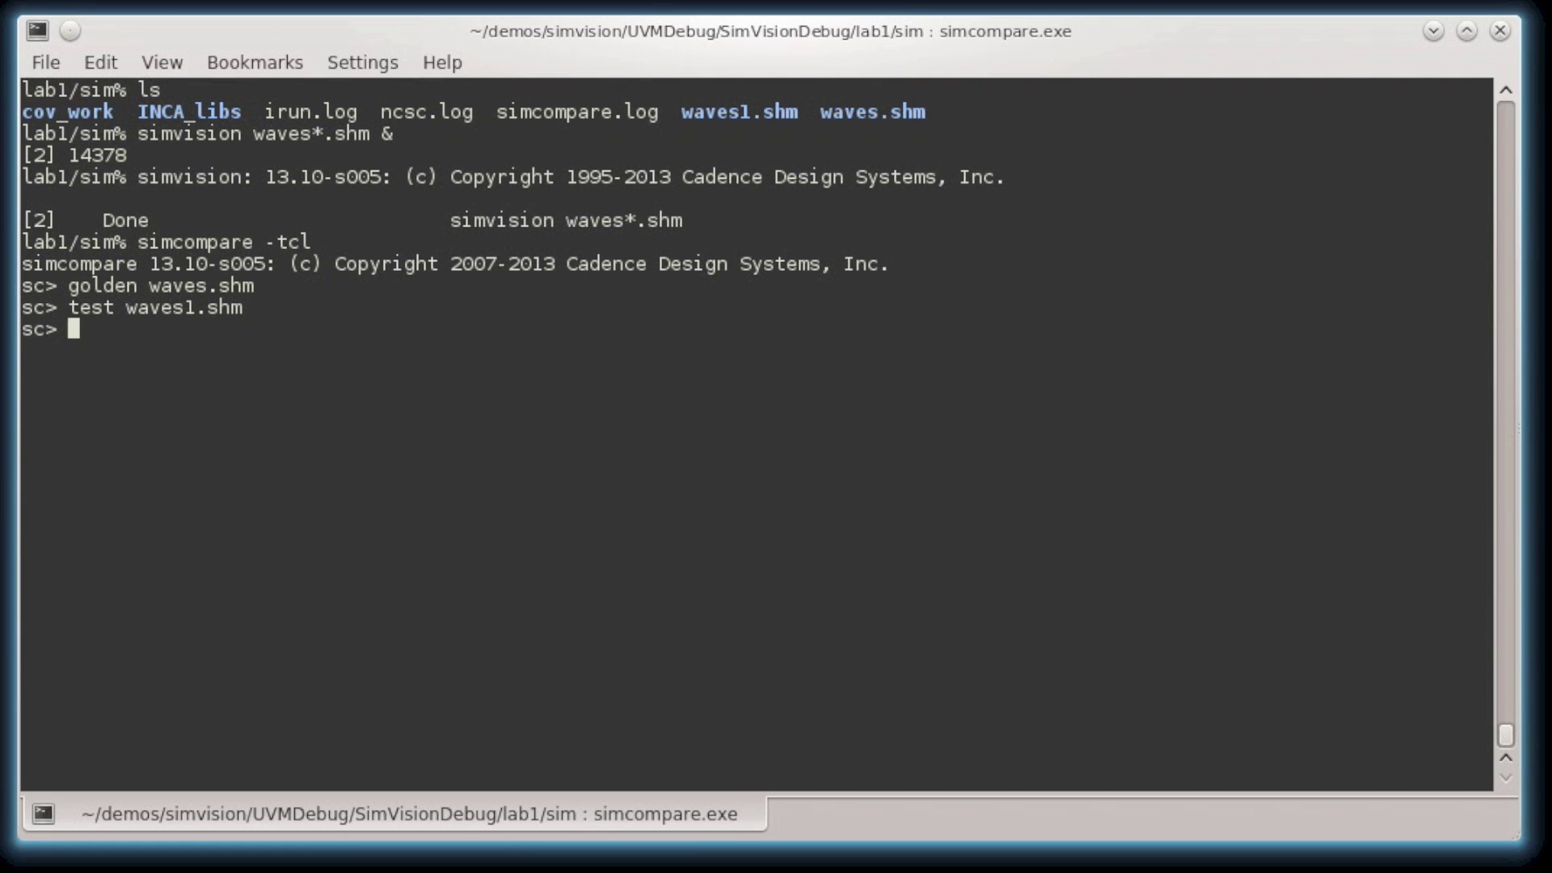
Step: List the loaded databases with the database command and run a compare of the uart_ctrl_top.uart_dut scope
type("database")
key("Return")
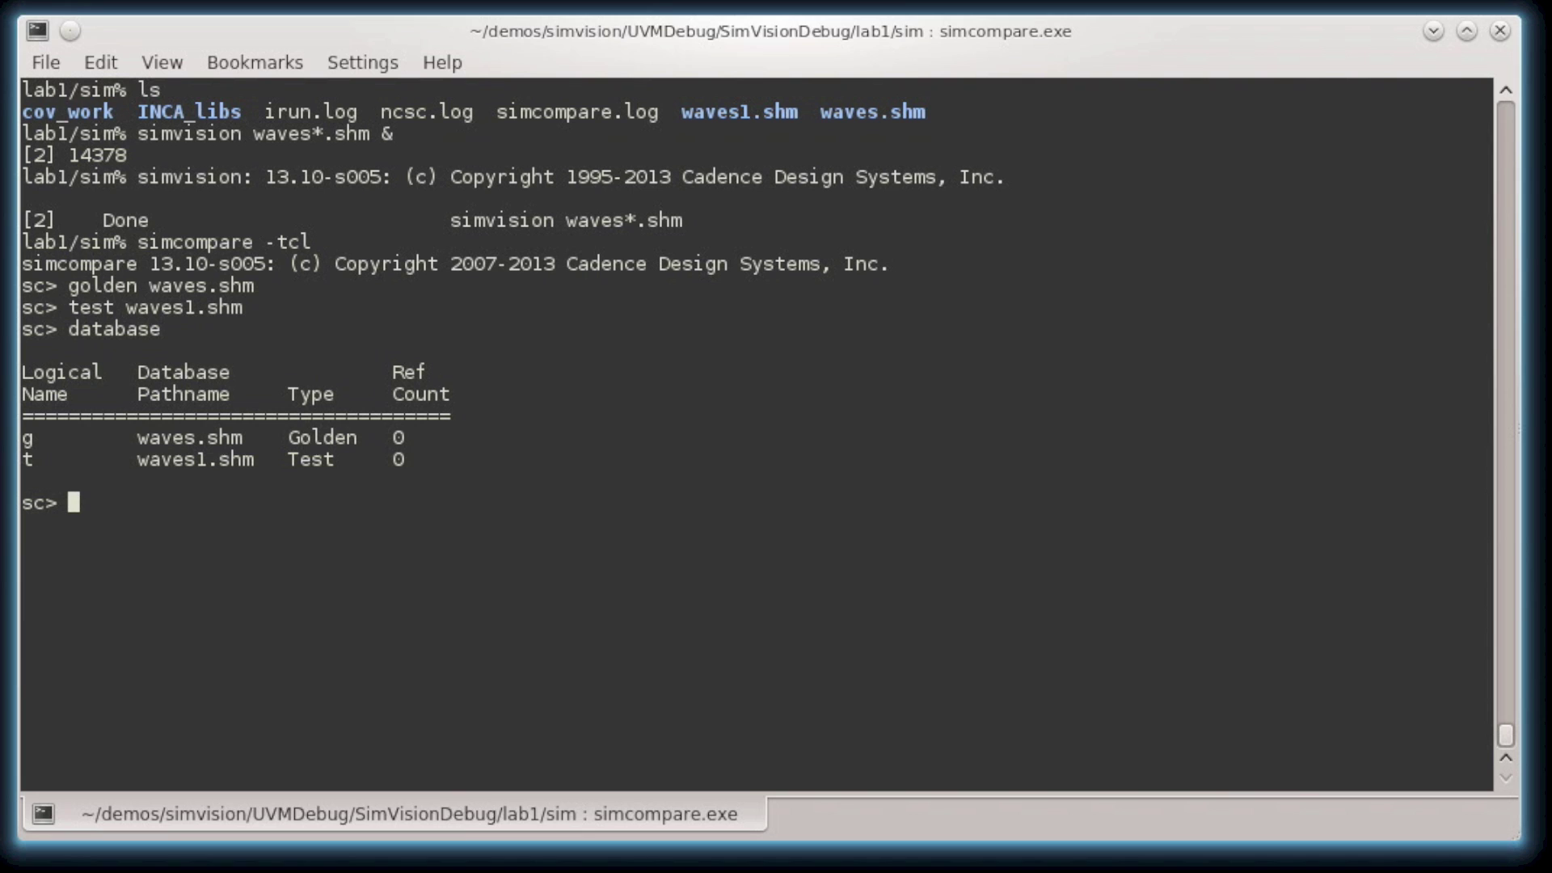
type("compare uart_ctrl")
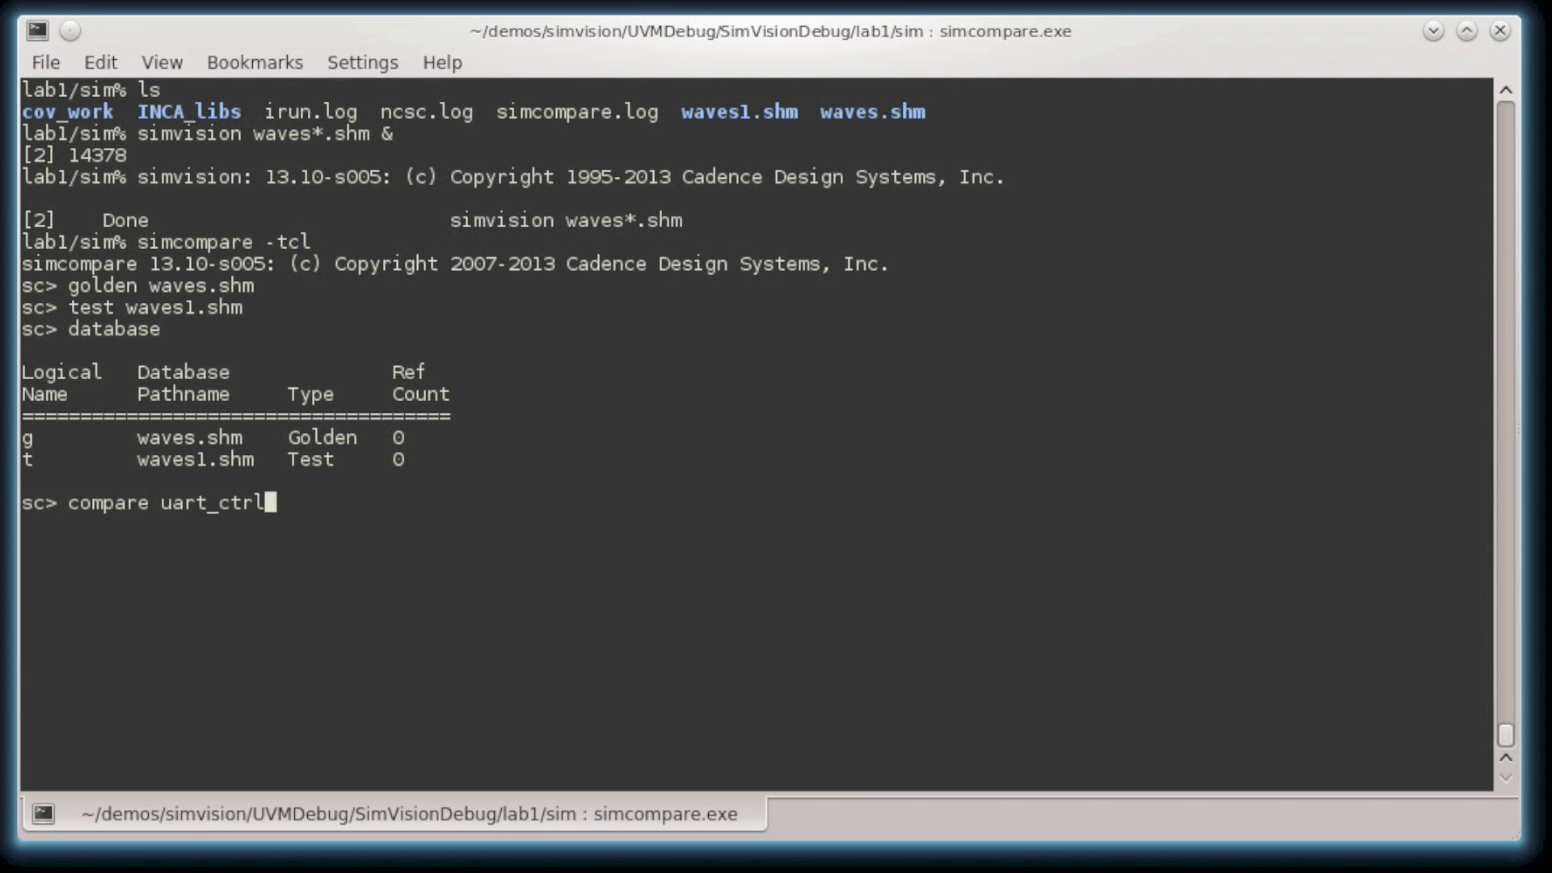
type("_top.uart")
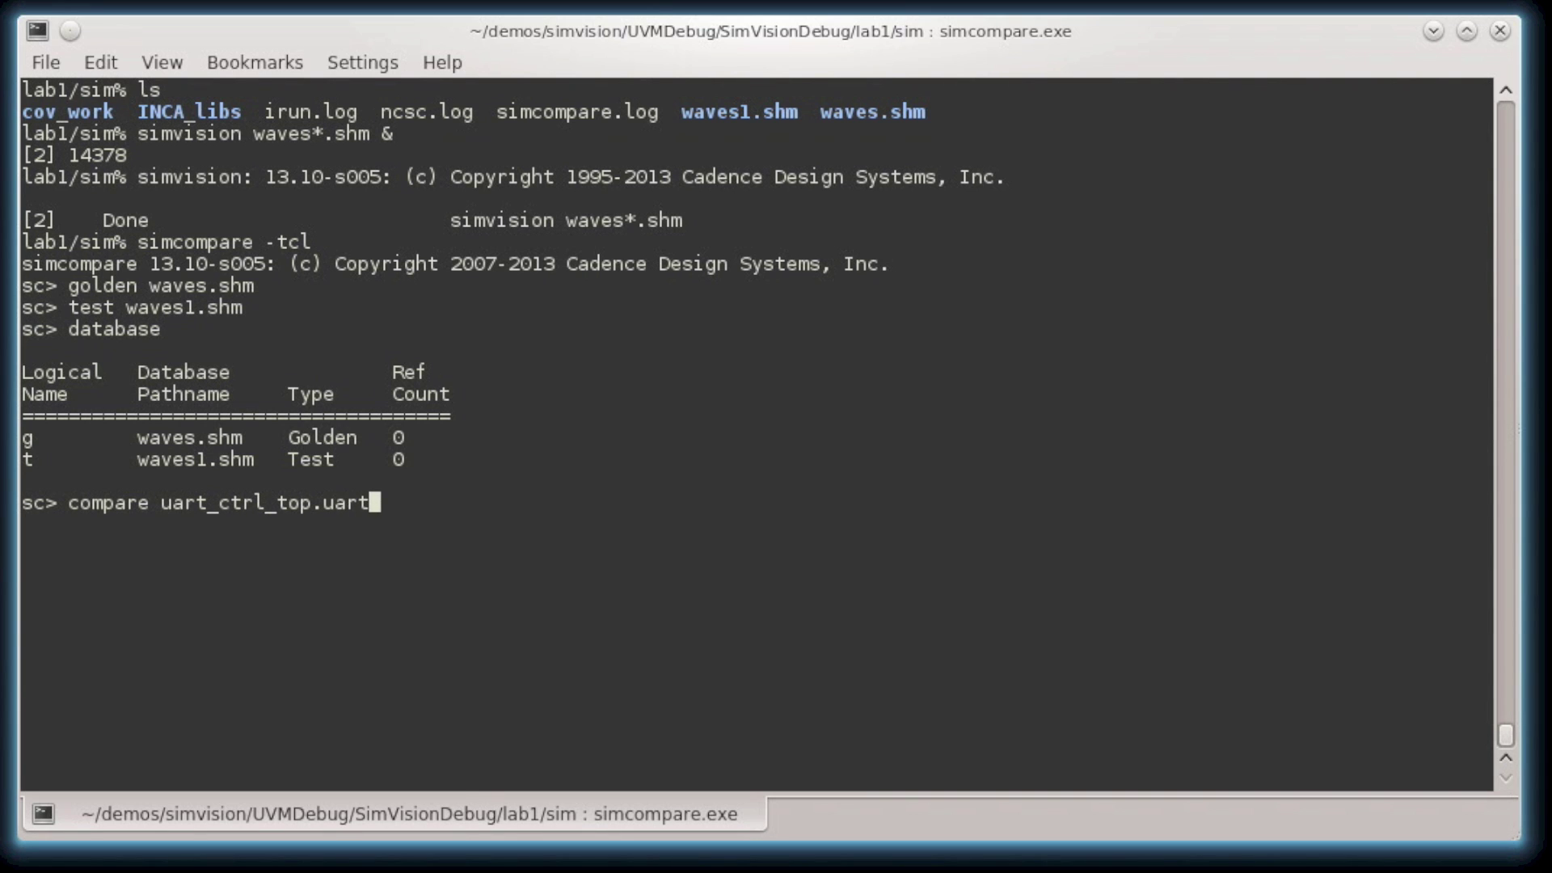
type("_dut")
key("Return")
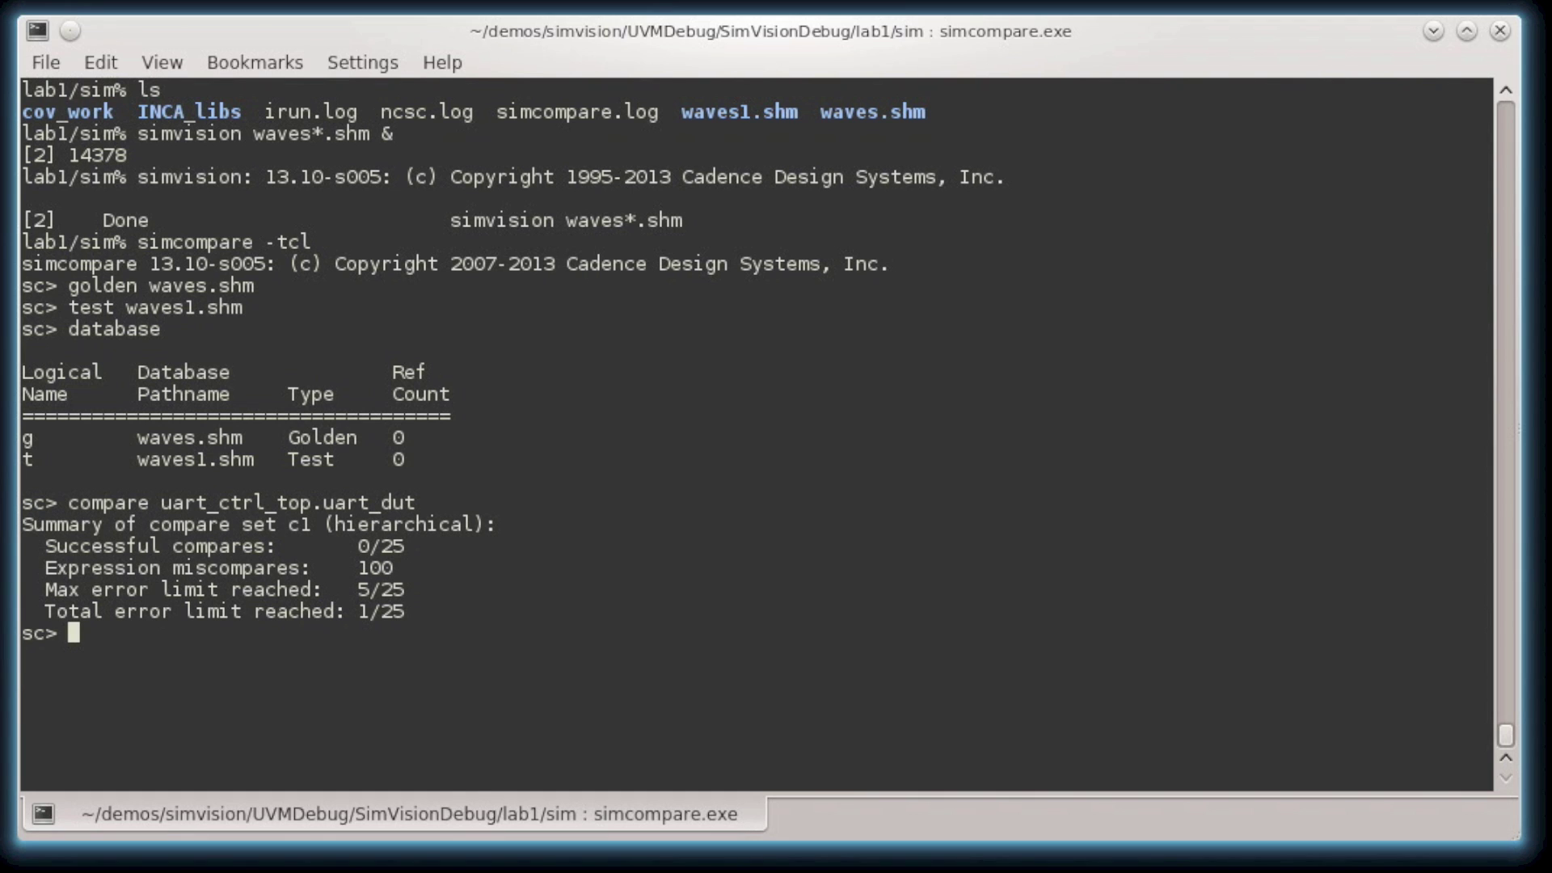
Step: Run the report command to print the miscompare details of the uart_dut comparison
type("report")
key("BackSpace")
key("Return")
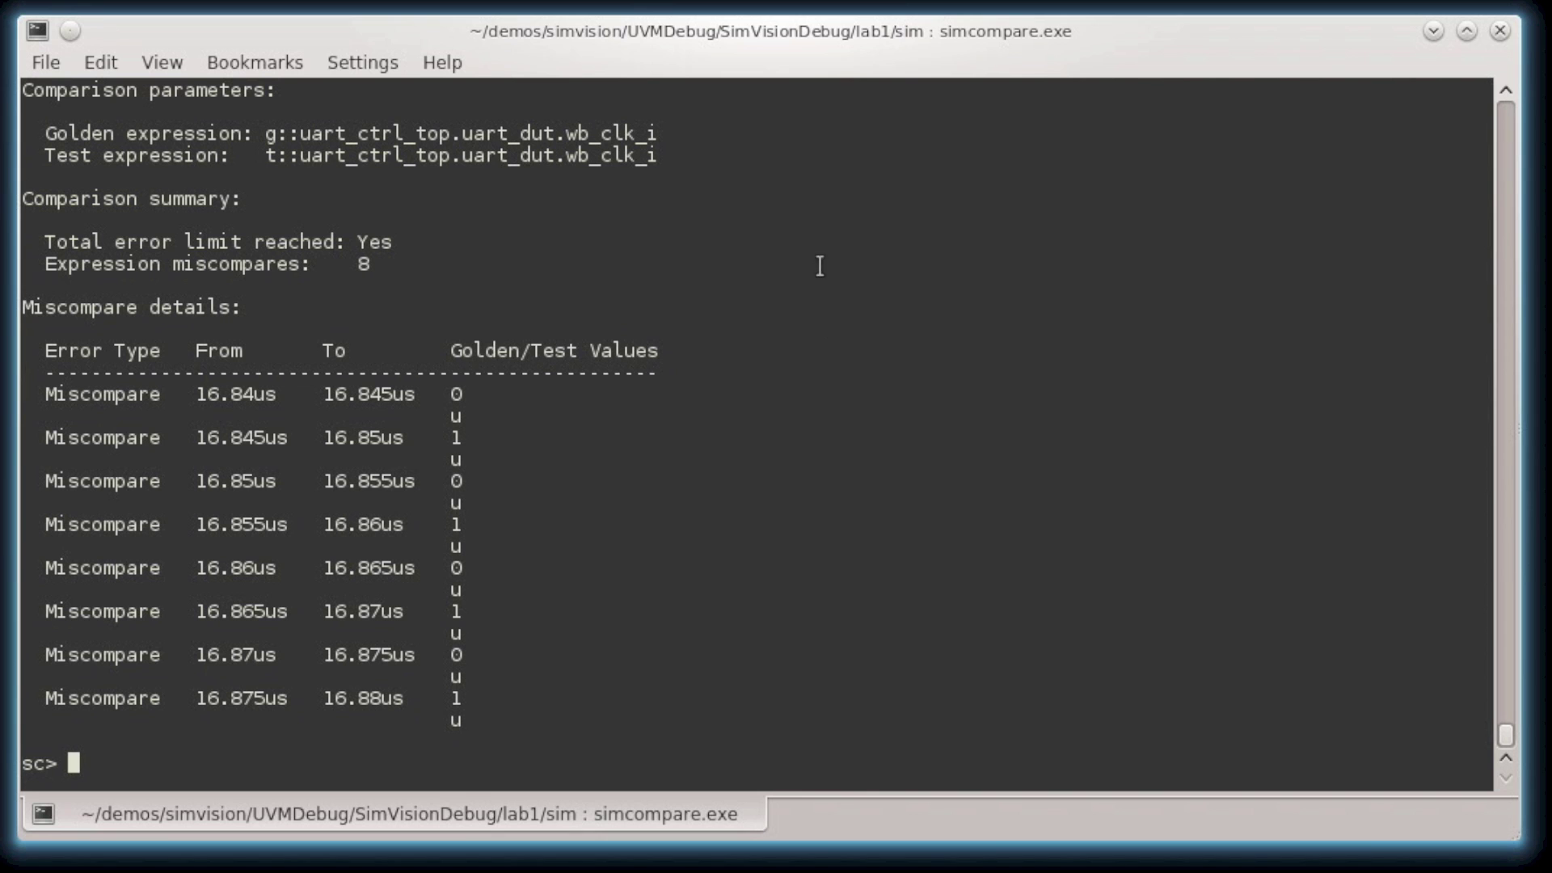
Step: Examine the report's golden and test expressions and miscompare details for the wb_adr_i, wb_adr_int and wb_clk_i signals
scroll(821, 580, "up", 5)
scroll(823, 582, "up", 8)
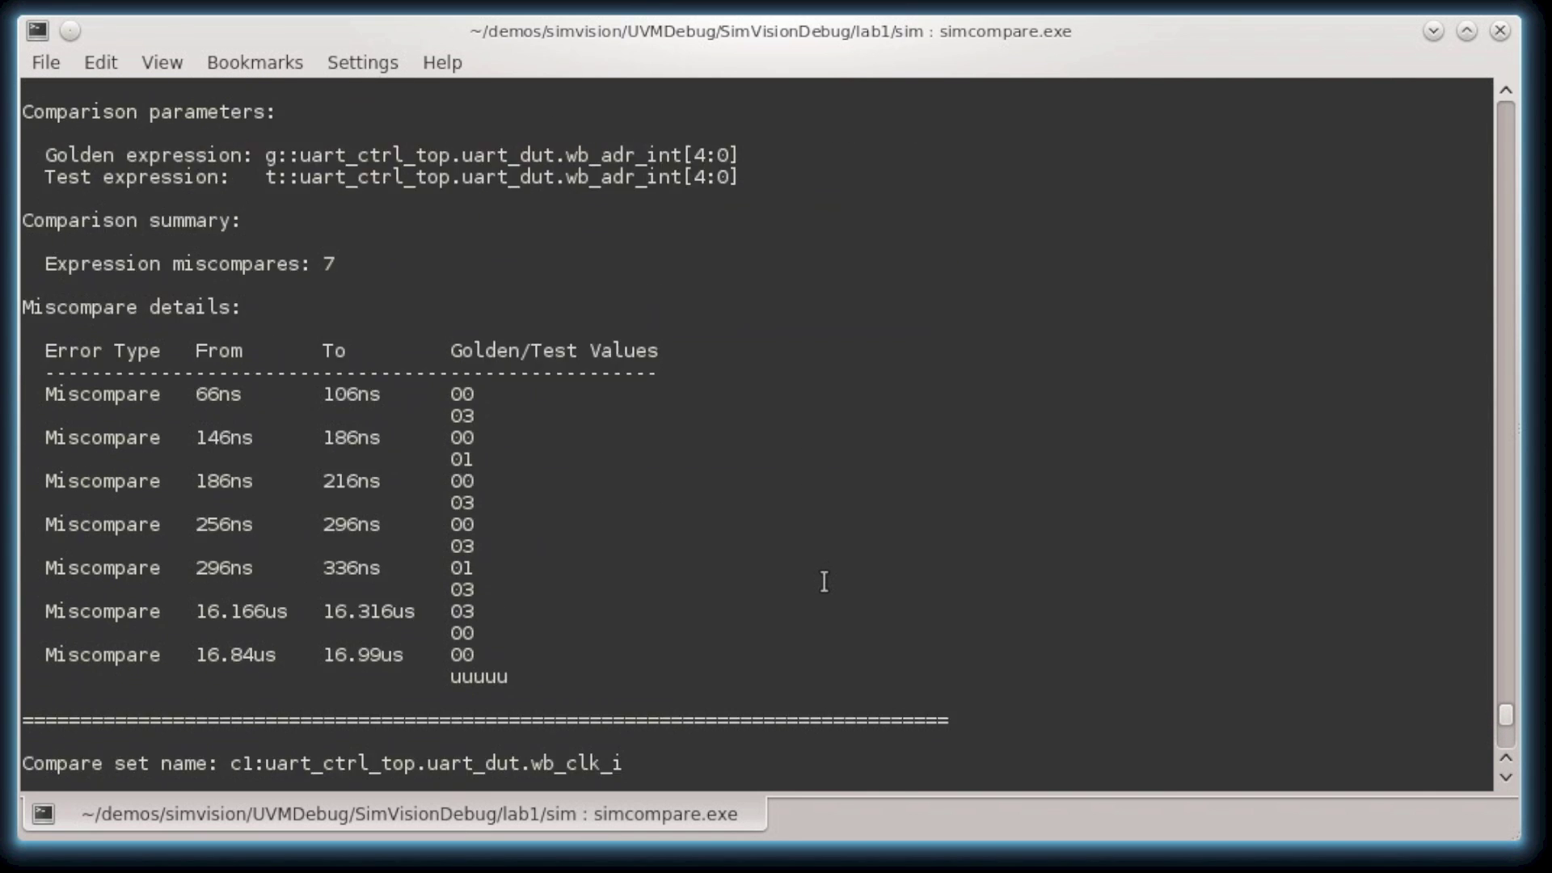
scroll(823, 582, "up", 11)
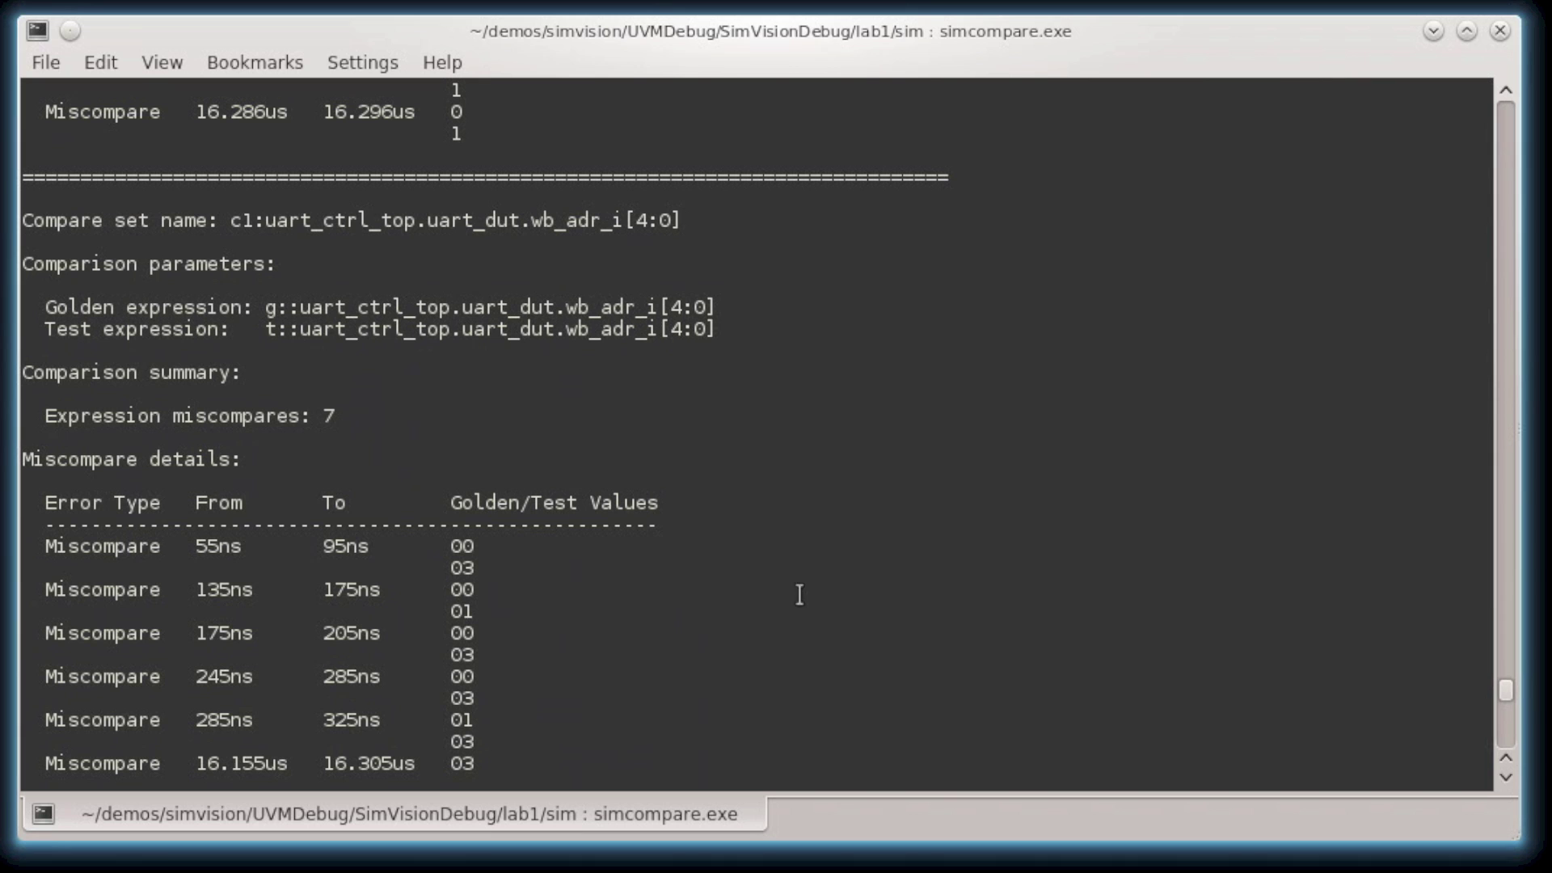
left_click_drag(266, 308, 750, 331)
left_click(688, 476)
scroll(687, 477, "down", 2)
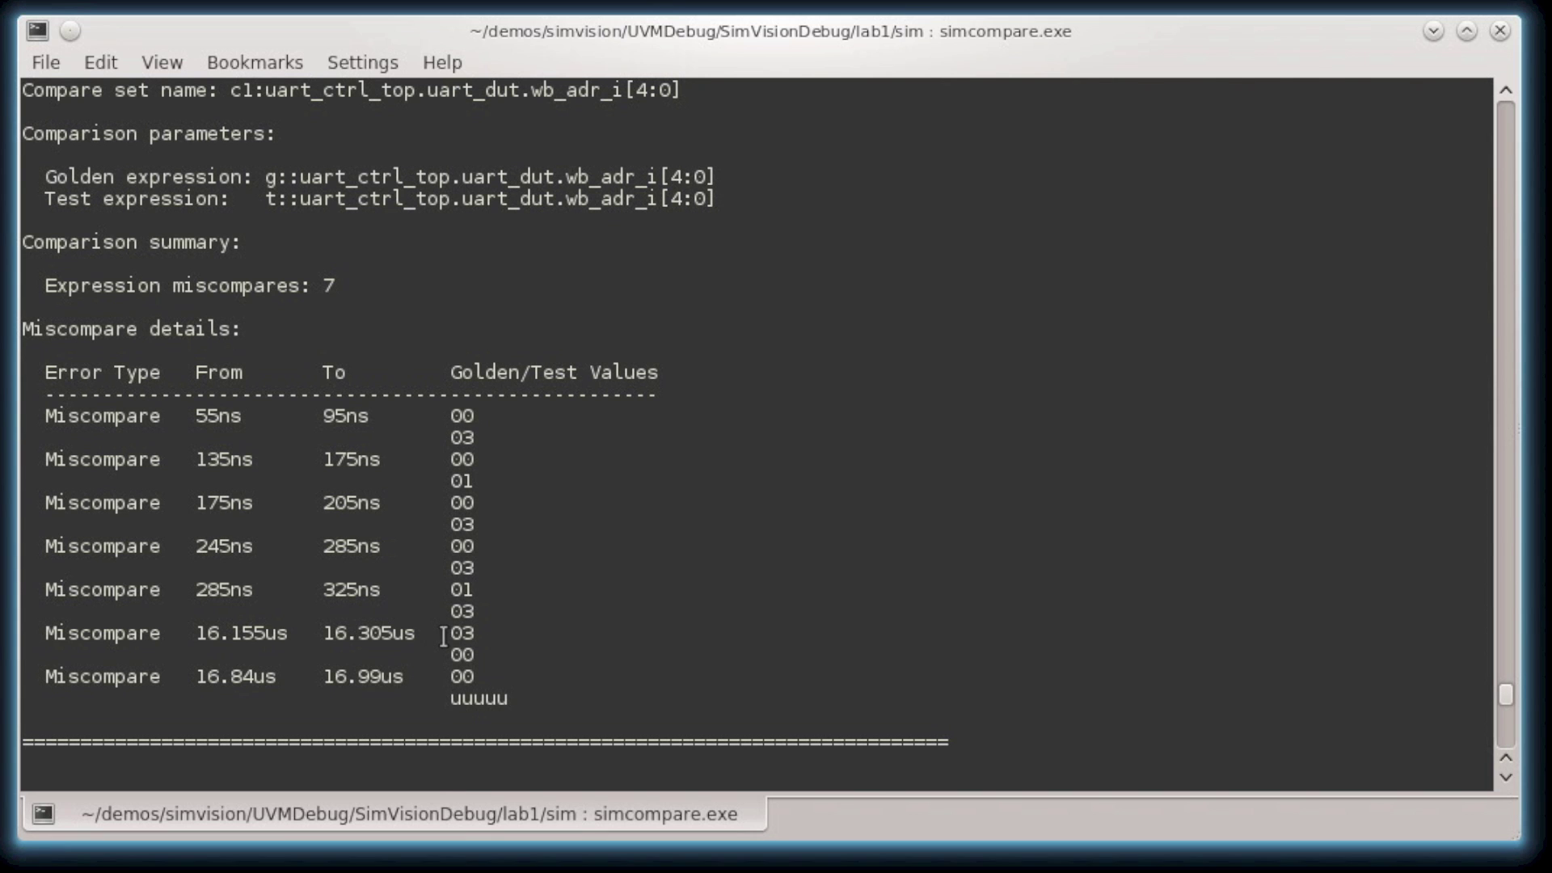
scroll(443, 636, "down", 16)
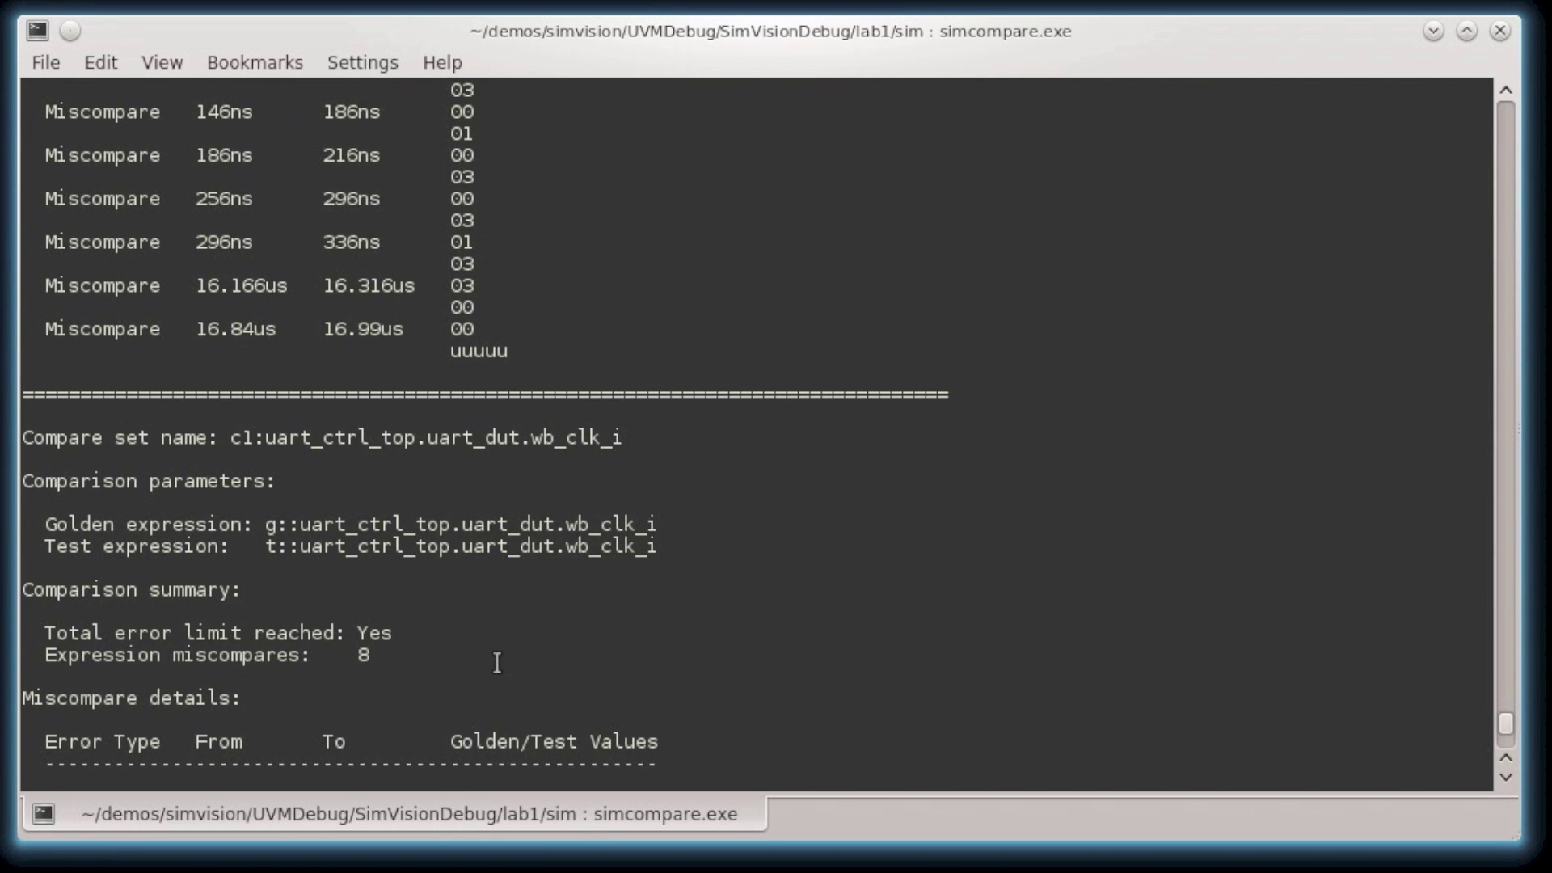
scroll(497, 663, "down", 6)
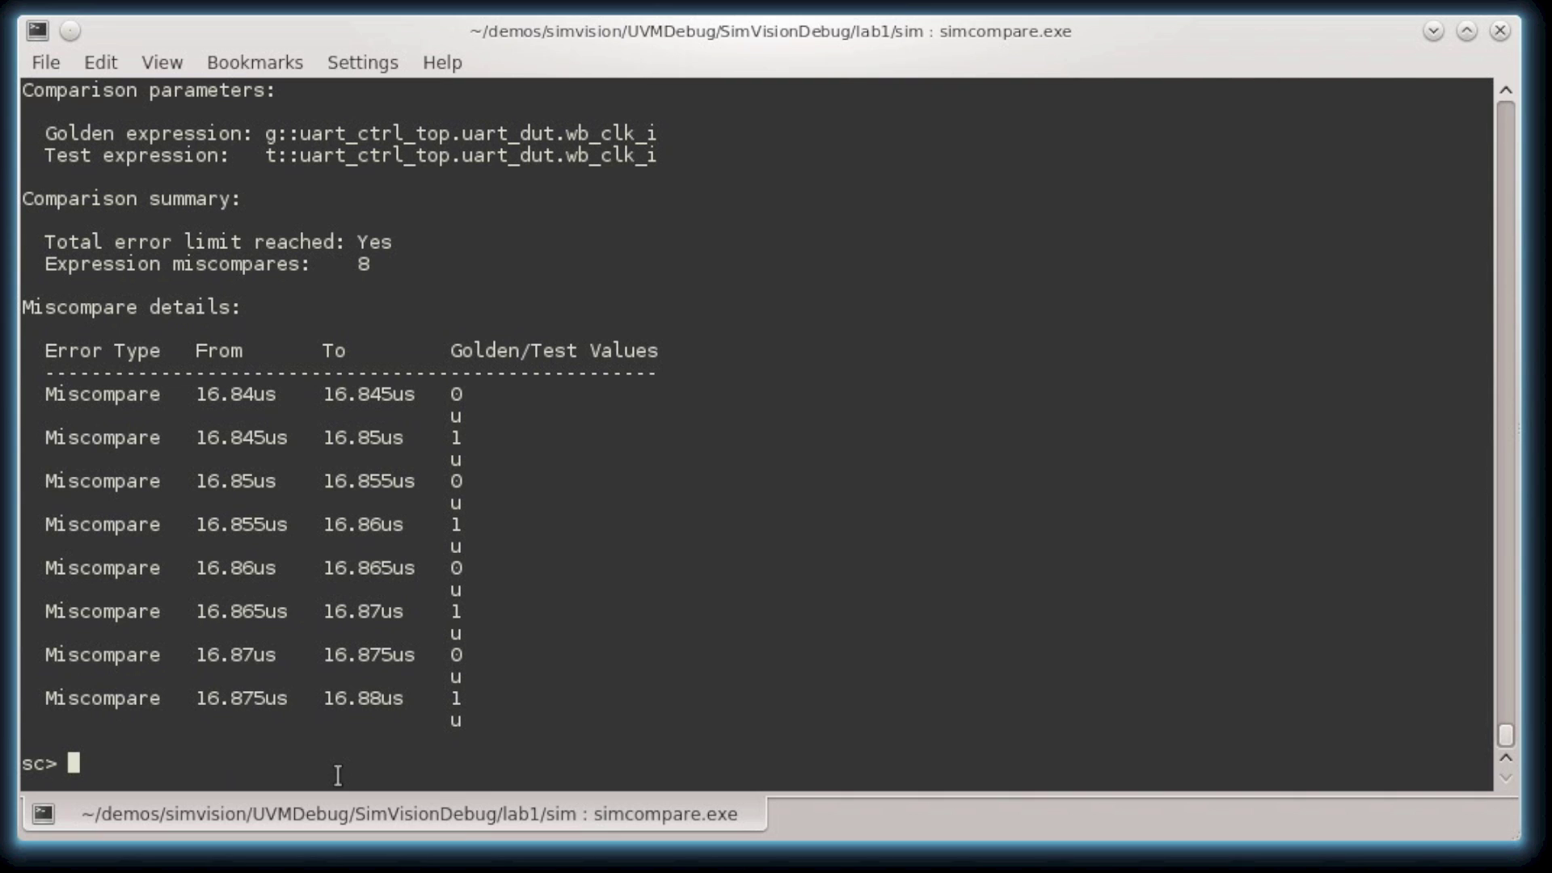